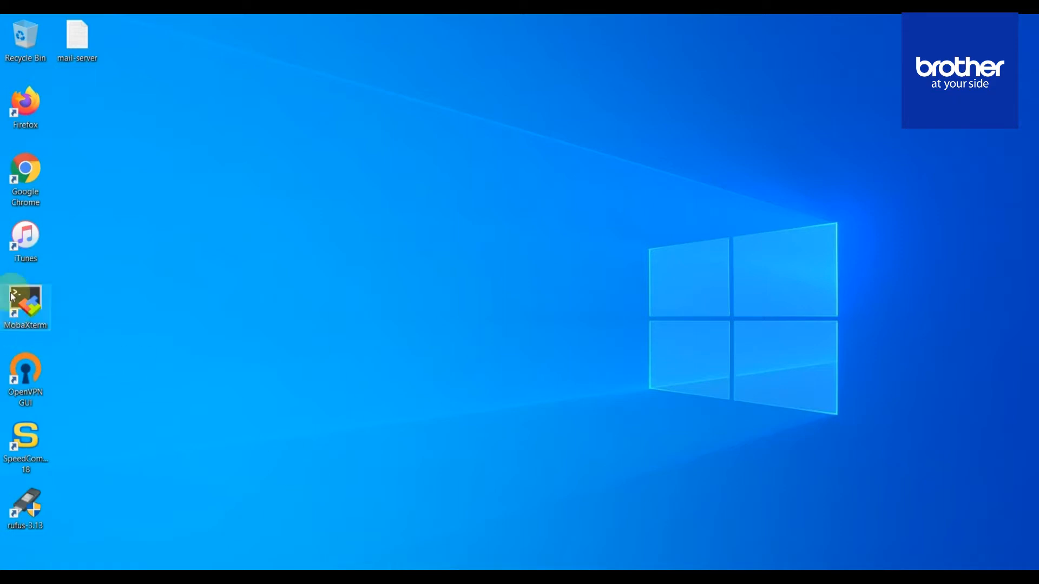
- Switch to Google Chrome and open the Downloads page of the Indonesian Brother support site at support.brother.com
{"action": "left_click", "coordinate": [25, 178]}
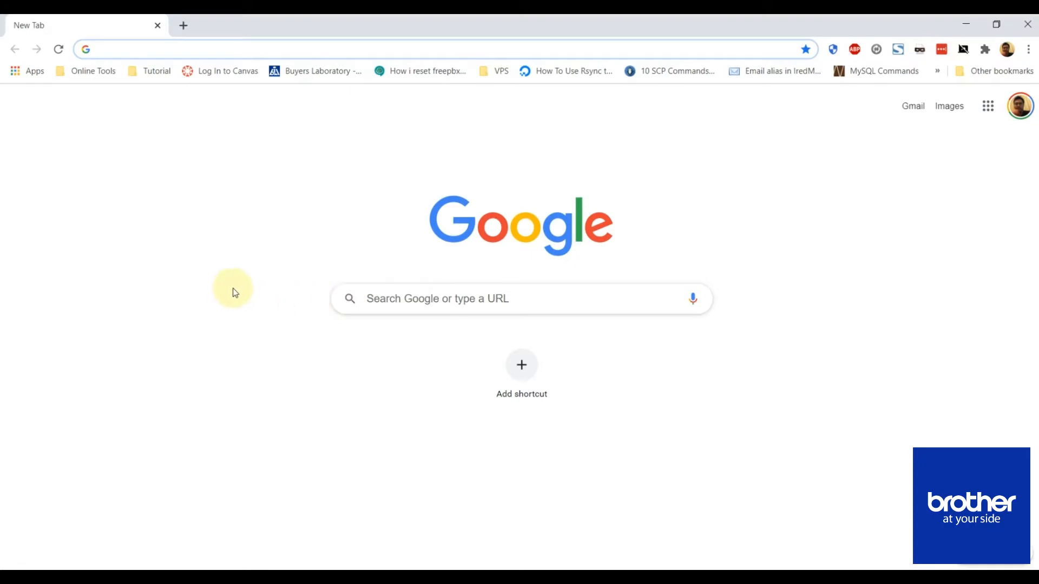
{"action": "type", "text": "supp"}
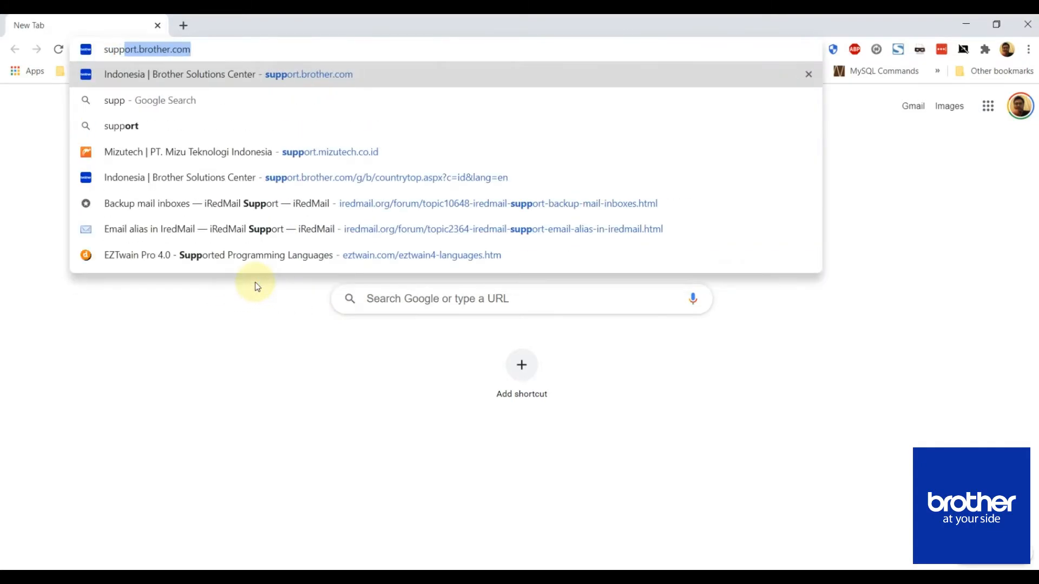
{"action": "key", "text": "Return"}
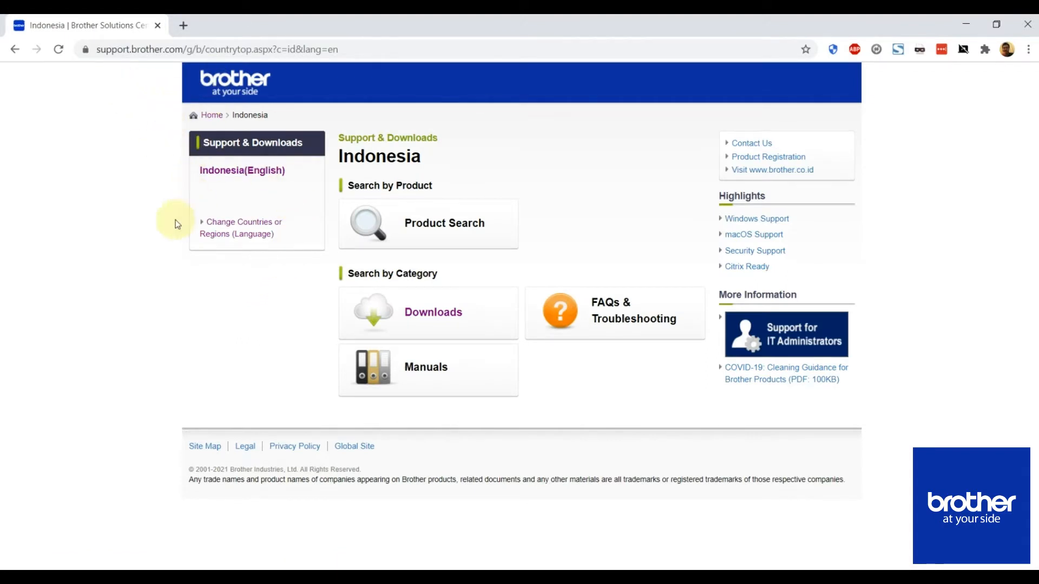
{"action": "left_click", "coordinate": [424, 321]}
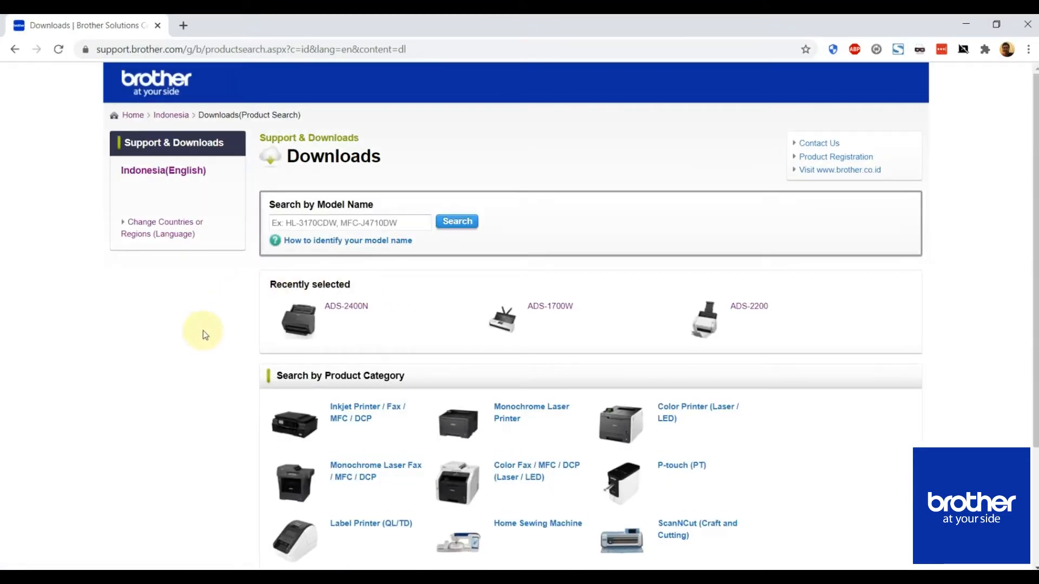
- Open the download page for the ADS-2400N from the ADS-2 series in the Document Scanner category
{"action": "scroll", "coordinate": [205, 334], "scroll_direction": "down", "scroll_amount": 3}
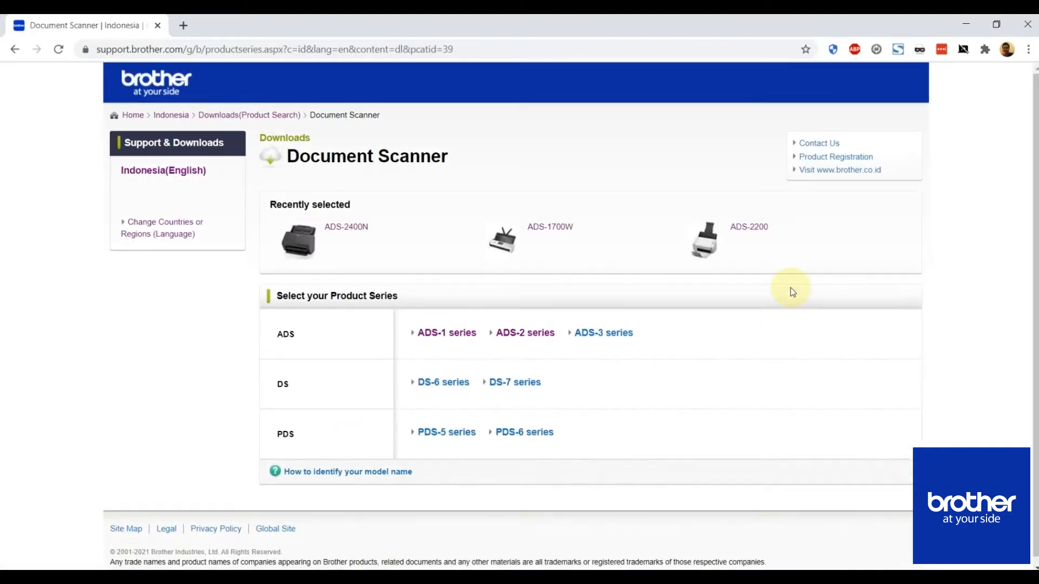
{"action": "left_click", "coordinate": [524, 336]}
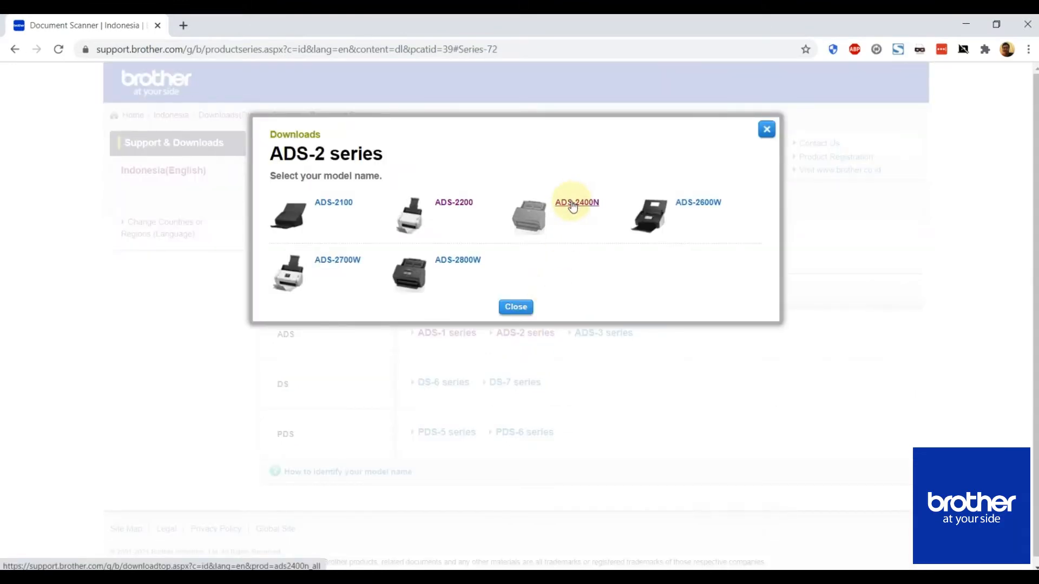
{"action": "left_click", "coordinate": [573, 205]}
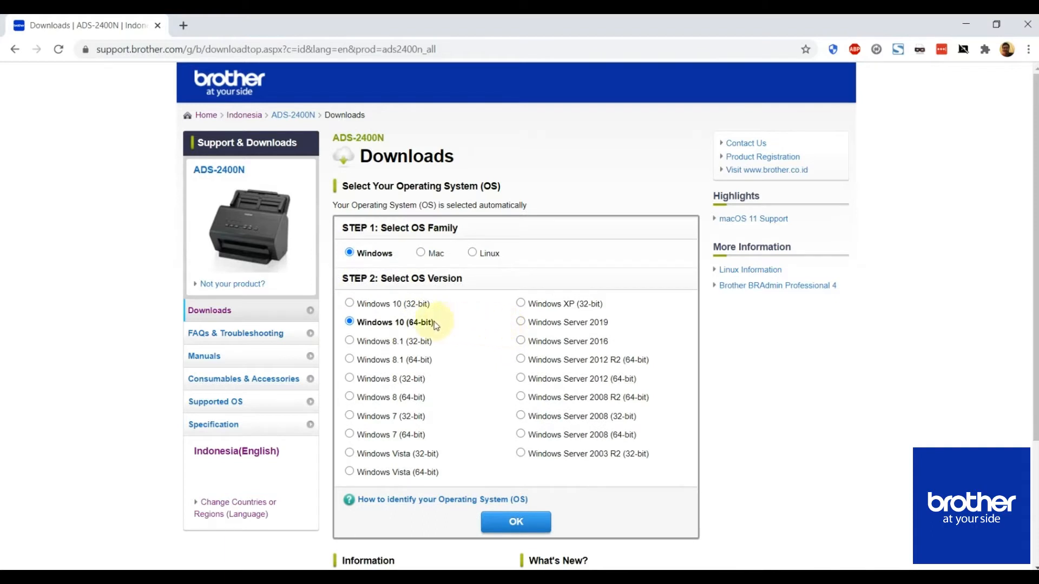
- Confirm Windows 10 (64-bit) as the operating system and set the download language to English
{"action": "left_click", "coordinate": [526, 522]}
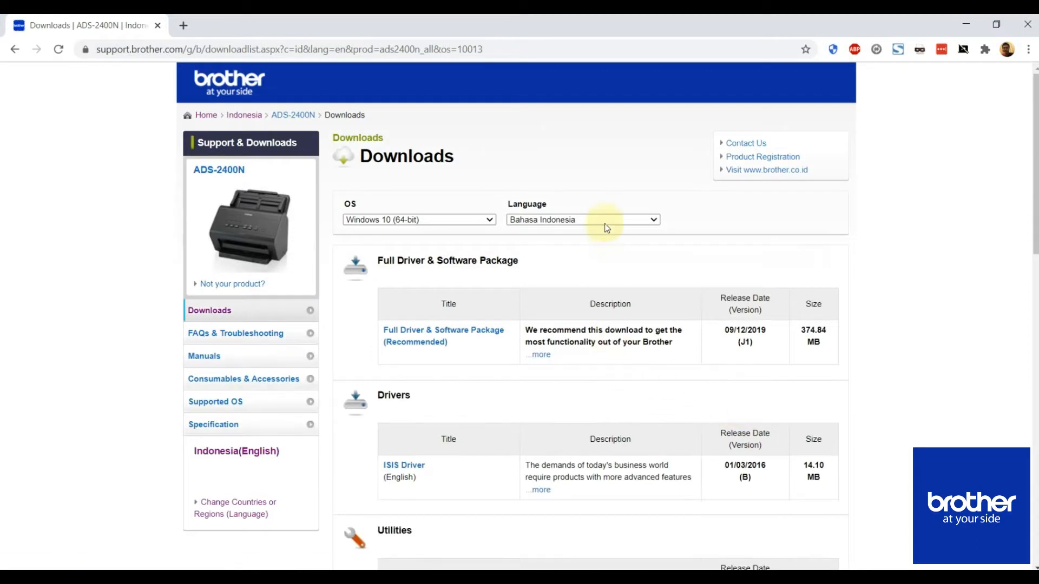
{"action": "left_click", "coordinate": [607, 226]}
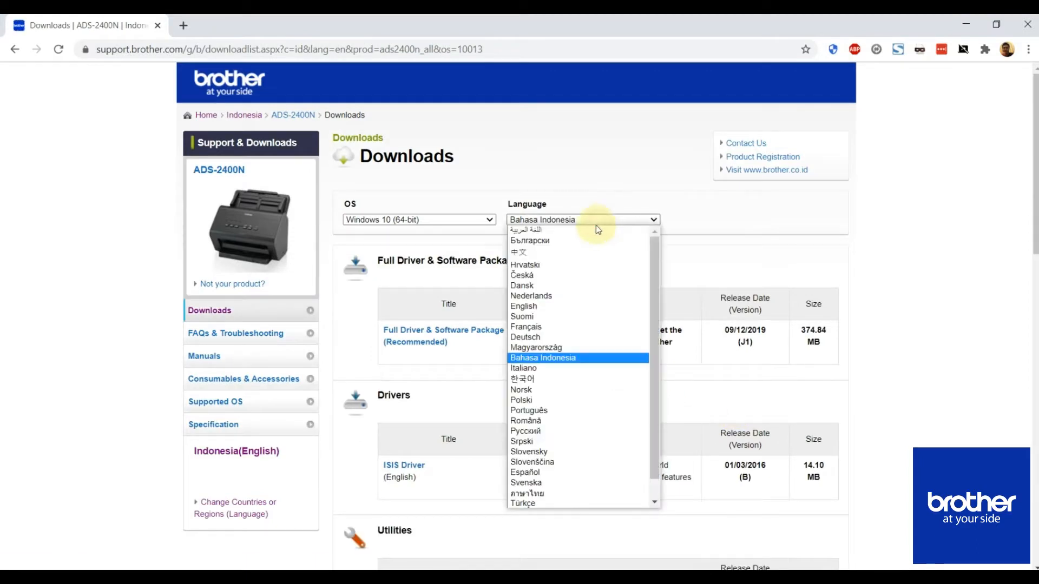
{"action": "left_click", "coordinate": [545, 306]}
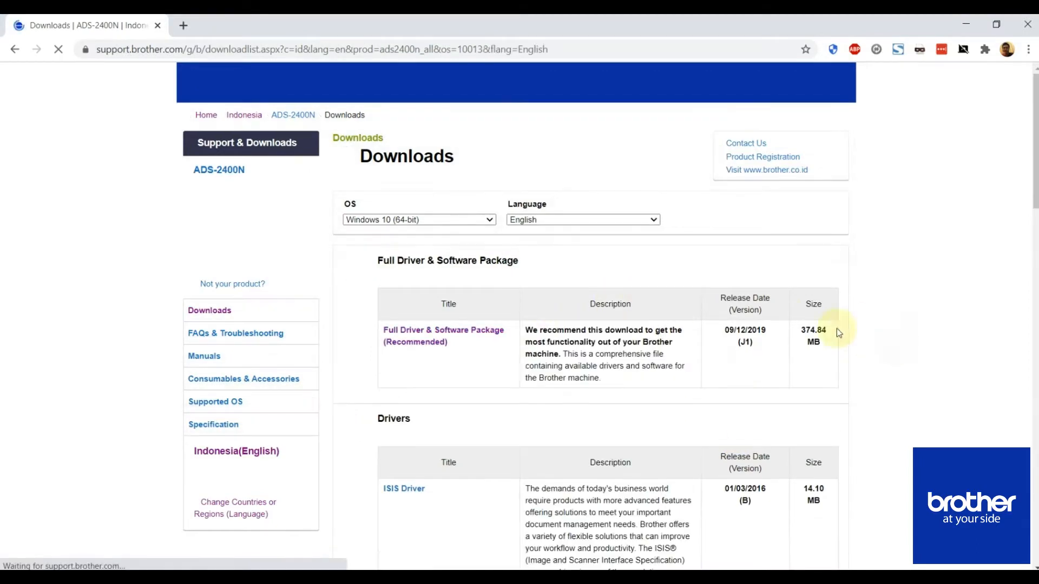
- Download the recommended Full Driver & Software Package for the ADS-2400N, agreeing to its EULA
{"action": "scroll", "coordinate": [525, 292], "scroll_direction": "down", "scroll_amount": 3}
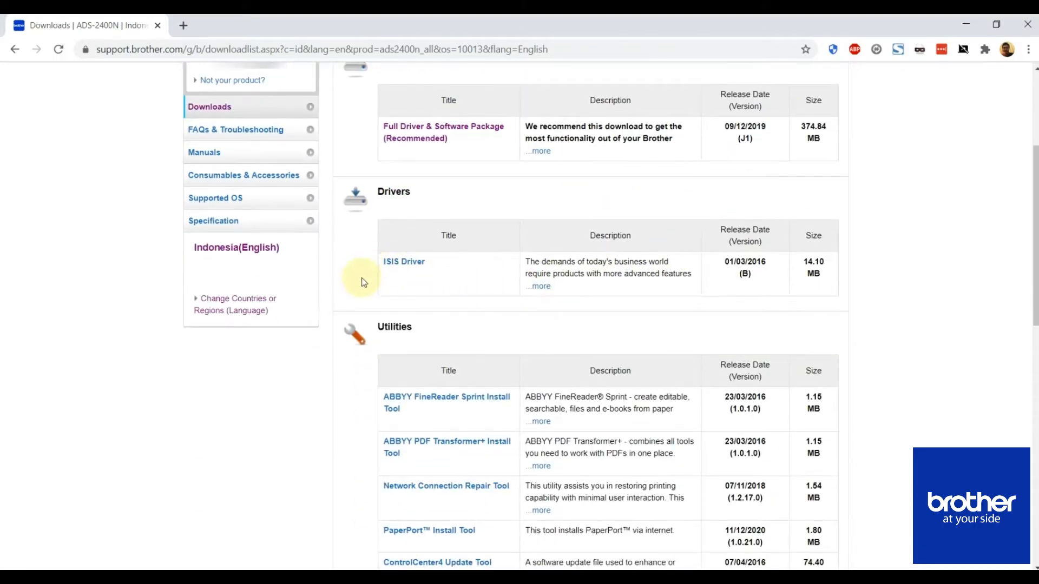
{"action": "scroll", "coordinate": [437, 220], "scroll_direction": "up", "scroll_amount": 2}
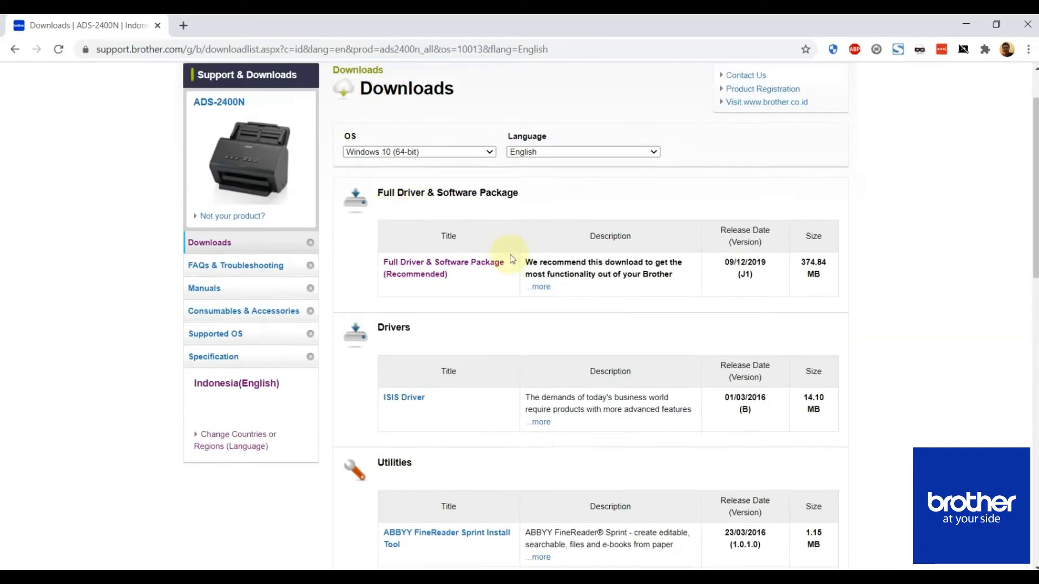
{"action": "scroll", "coordinate": [444, 348], "scroll_direction": "down", "scroll_amount": 4}
{"action": "scroll", "coordinate": [454, 437], "scroll_direction": "down", "scroll_amount": 8}
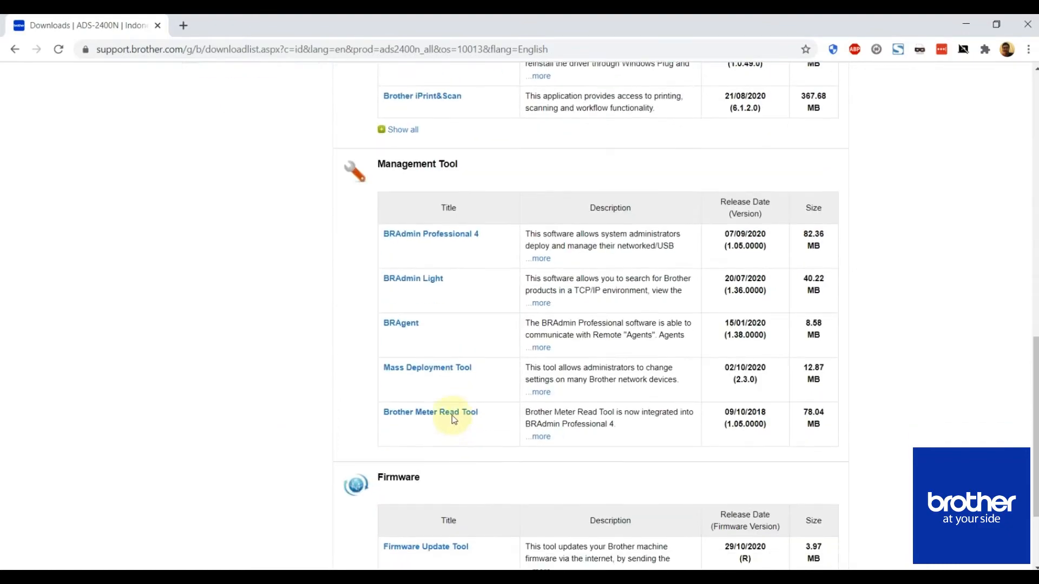
{"action": "scroll", "coordinate": [494, 401], "scroll_direction": "up", "scroll_amount": 10}
{"action": "scroll", "coordinate": [492, 387], "scroll_direction": "up", "scroll_amount": 1}
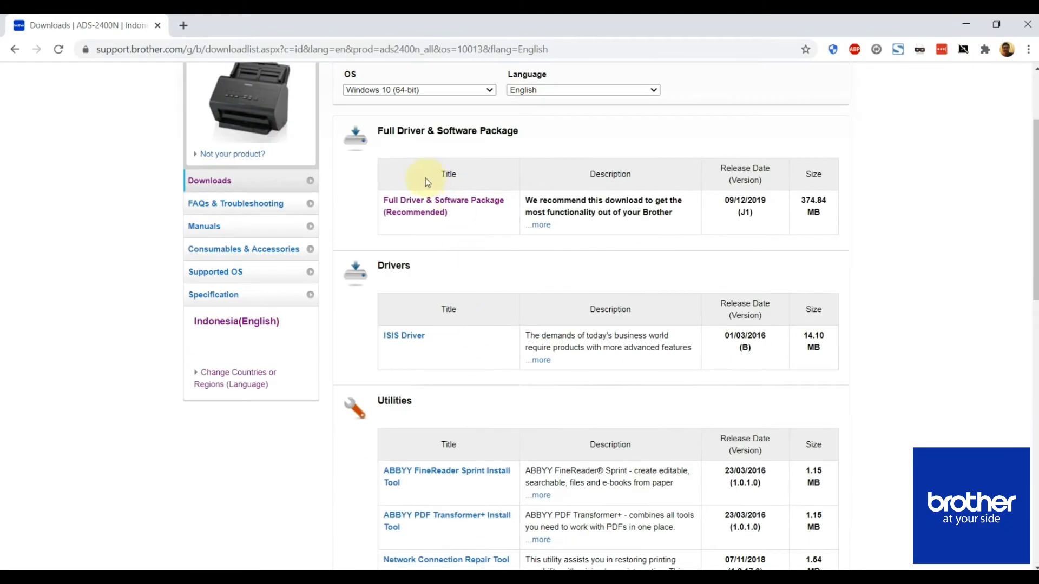
{"action": "left_click", "coordinate": [413, 204]}
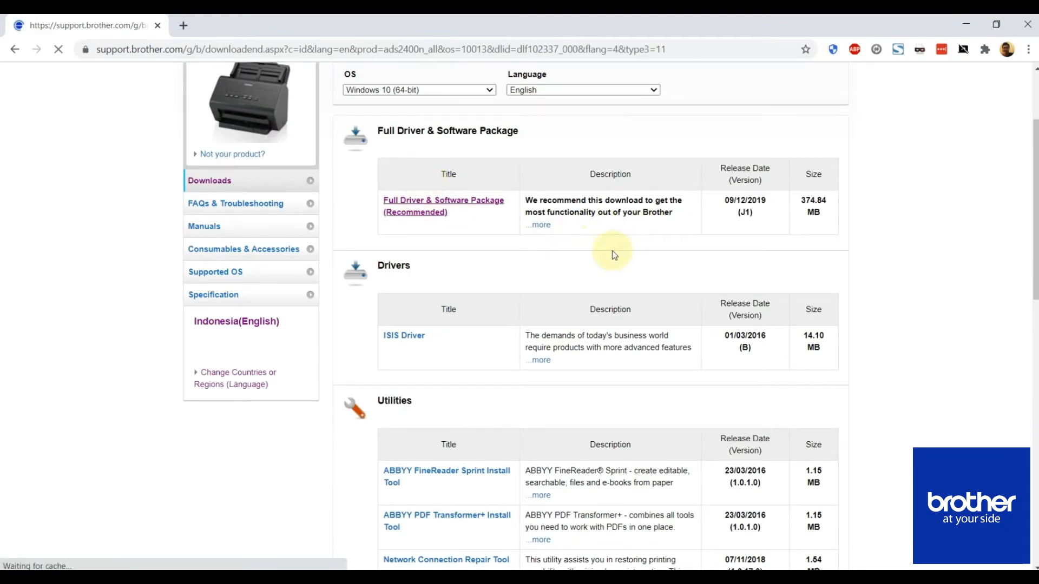
{"action": "scroll", "coordinate": [670, 360], "scroll_direction": "down", "scroll_amount": 3}
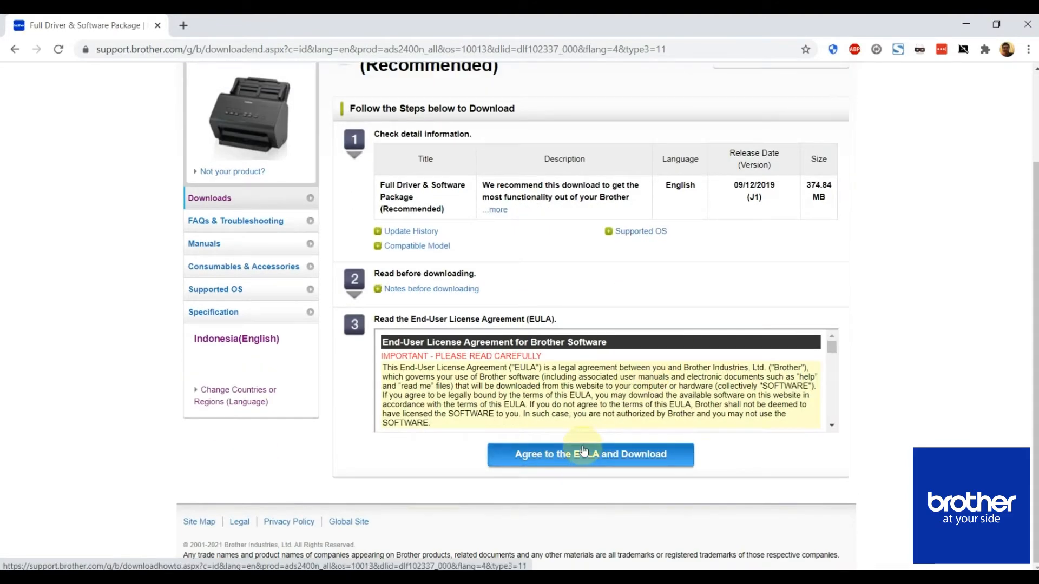
{"action": "left_click", "coordinate": [583, 451]}
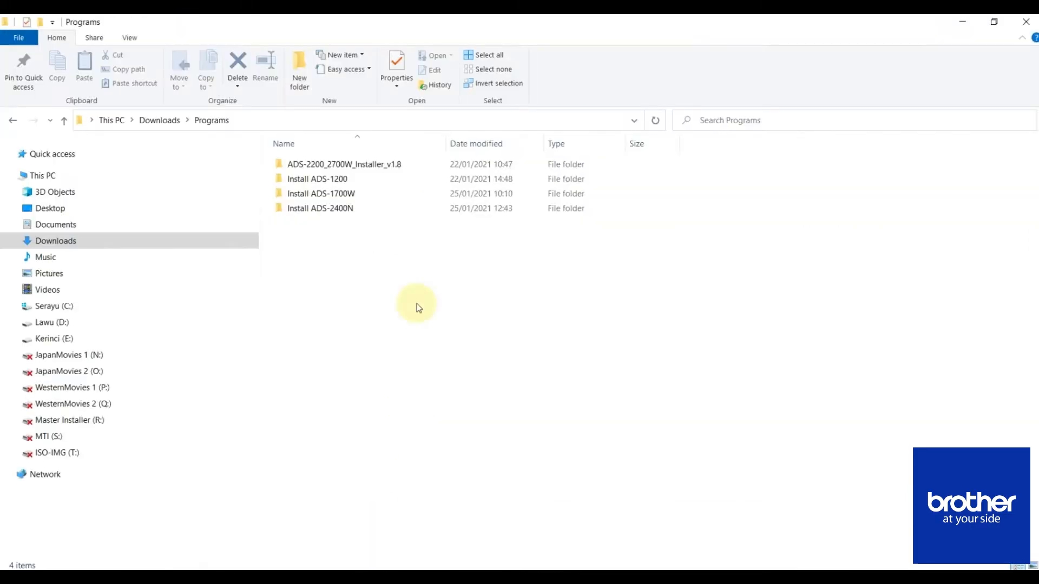
- In File Explorer, run the InstUI application from the Install ADS-2400N folder and allow it to make changes to the device
{"action": "left_click", "coordinate": [347, 210]}
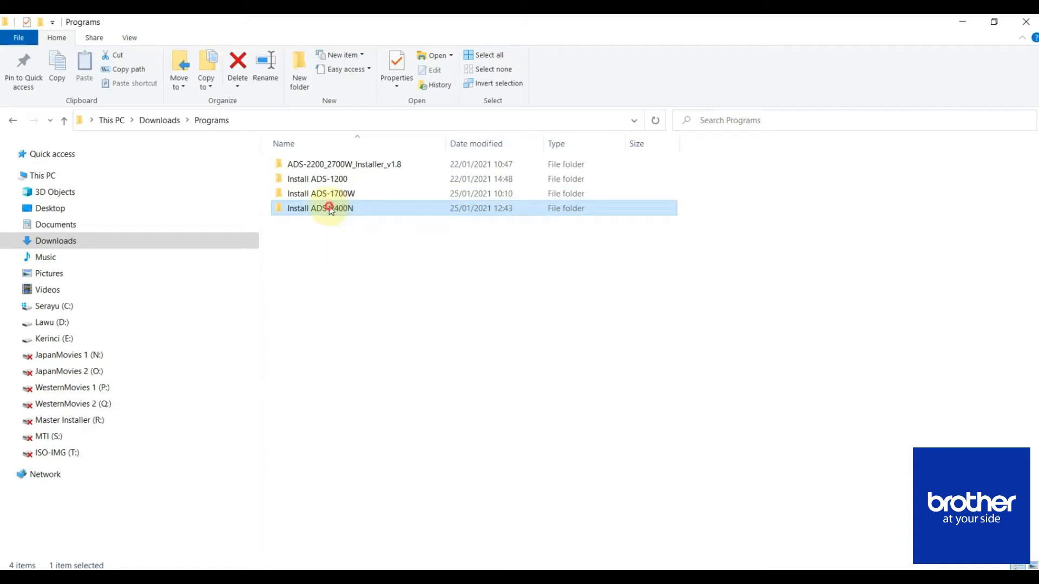
{"action": "double_click", "coordinate": [337, 210]}
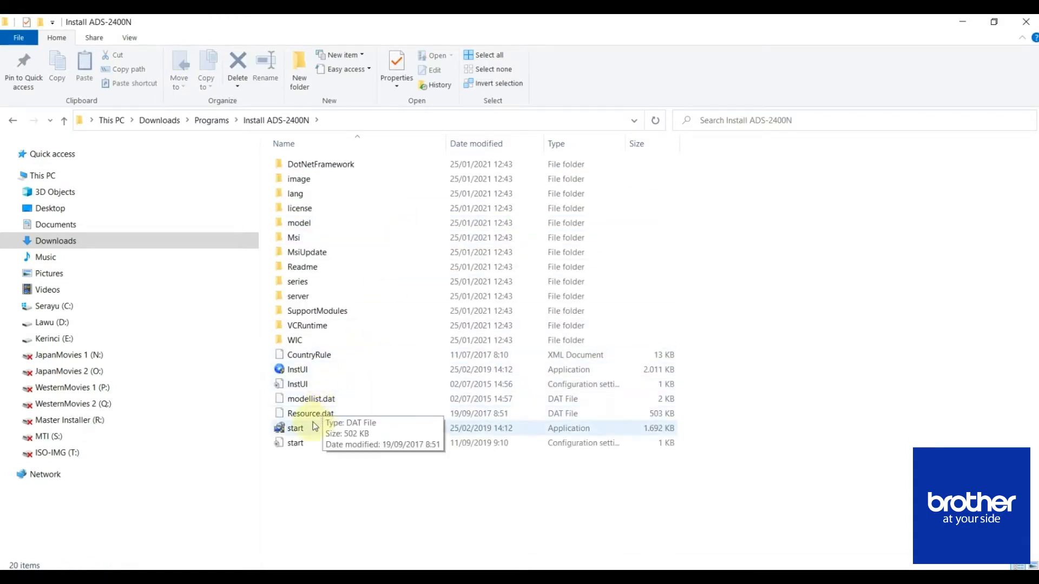
{"action": "double_click", "coordinate": [302, 371]}
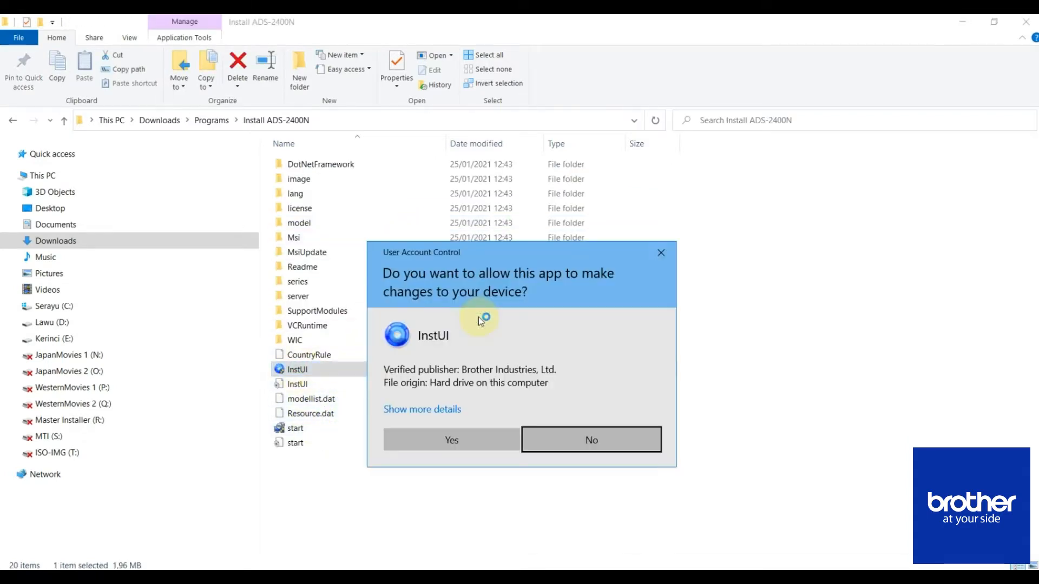
{"action": "left_click", "coordinate": [461, 433]}
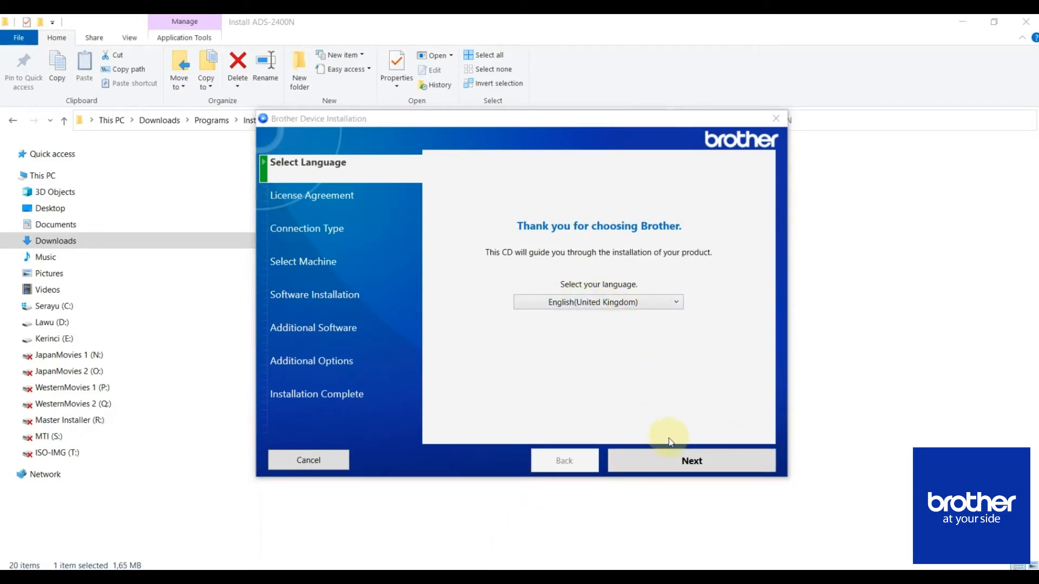
- Proceed with English (United Kingdom) as the installer language and accept the license agreements
{"action": "left_click", "coordinate": [675, 459]}
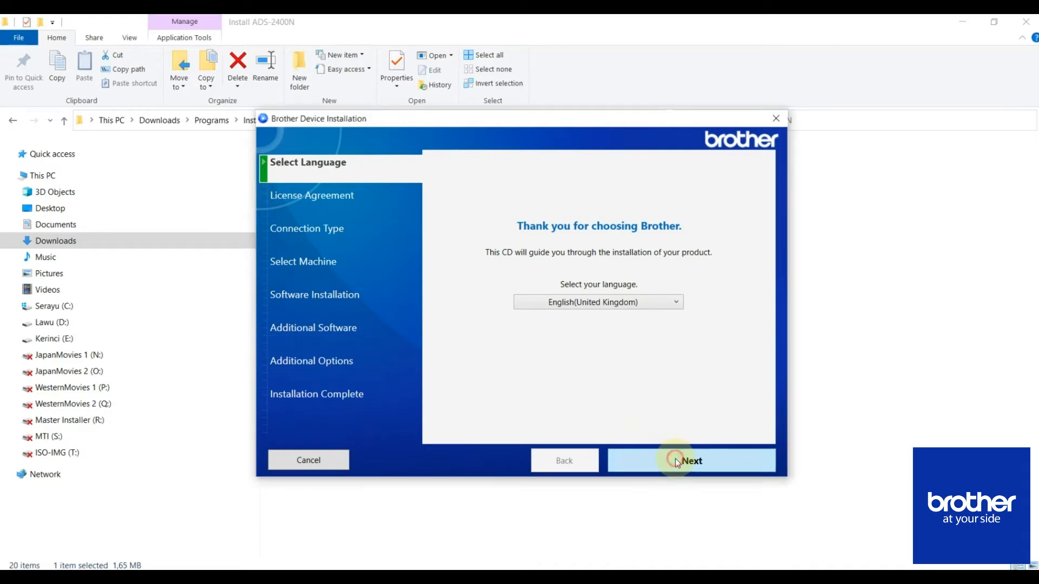
{"action": "left_click", "coordinate": [516, 429]}
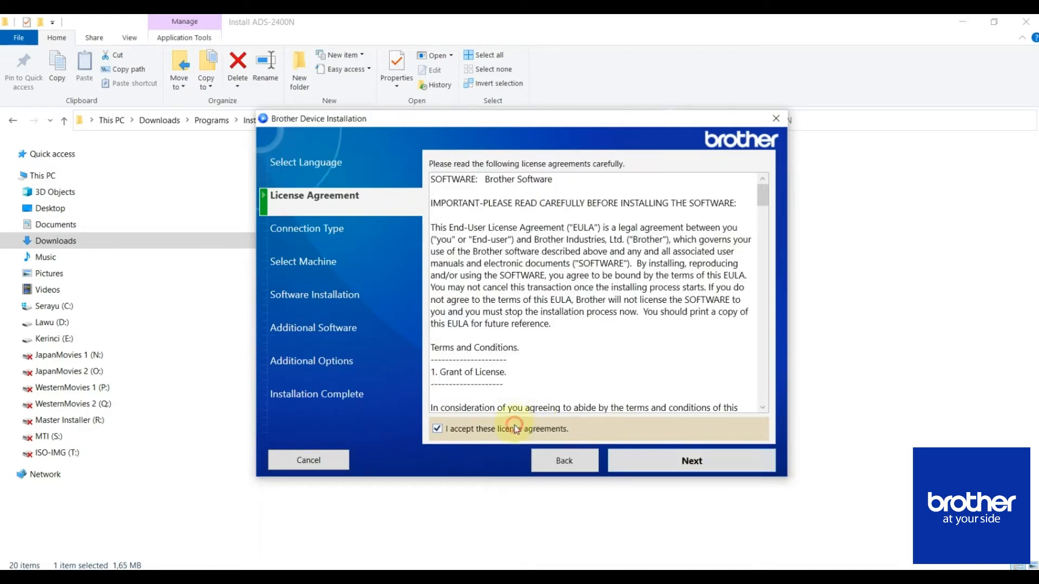
{"action": "left_click", "coordinate": [656, 463]}
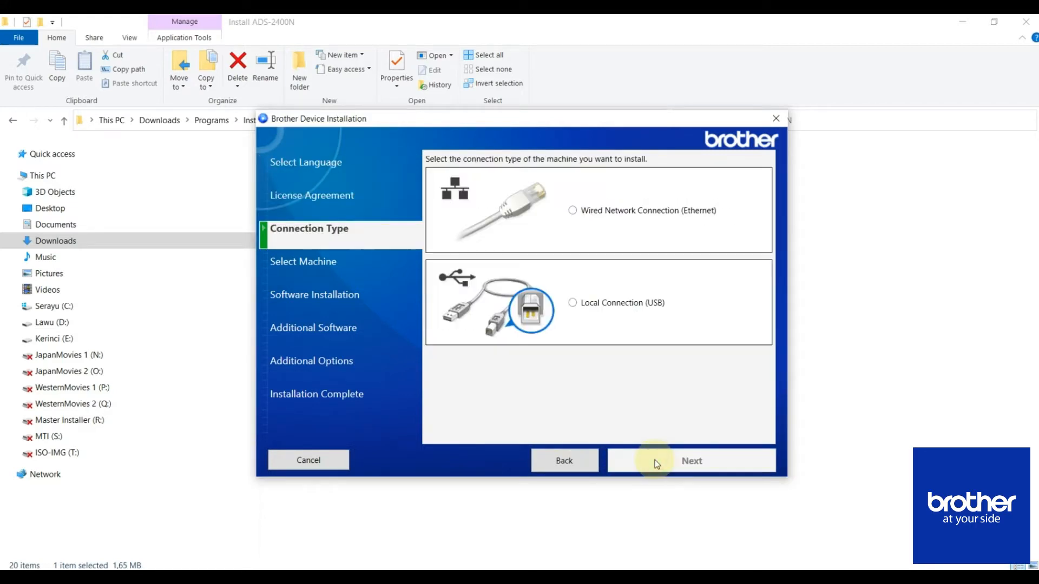
- Choose Local Connection (USB) as the connection type and proceed with the ADS-2400N
{"action": "left_click", "coordinate": [599, 302]}
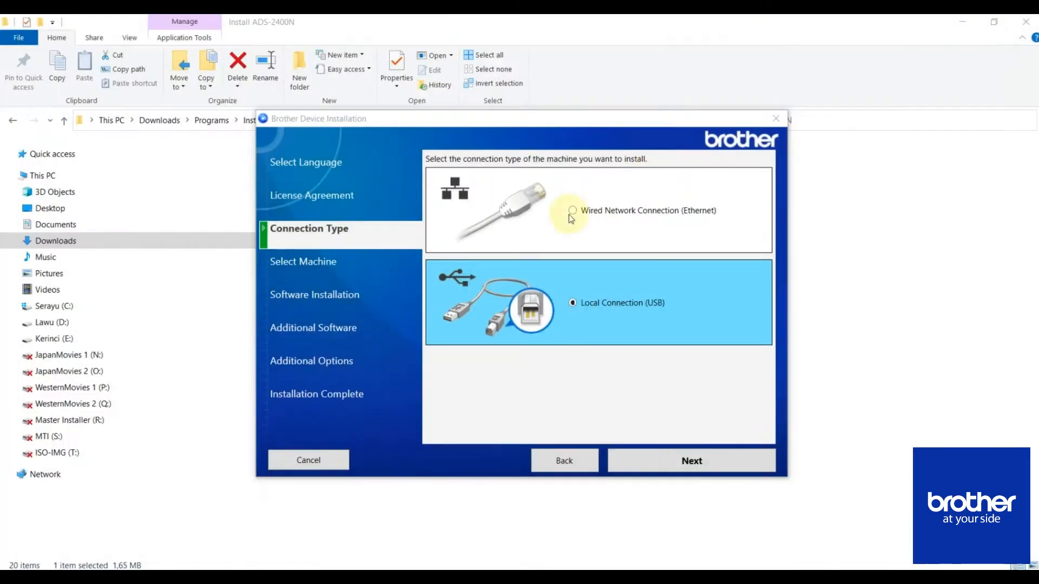
{"action": "left_click", "coordinate": [691, 462]}
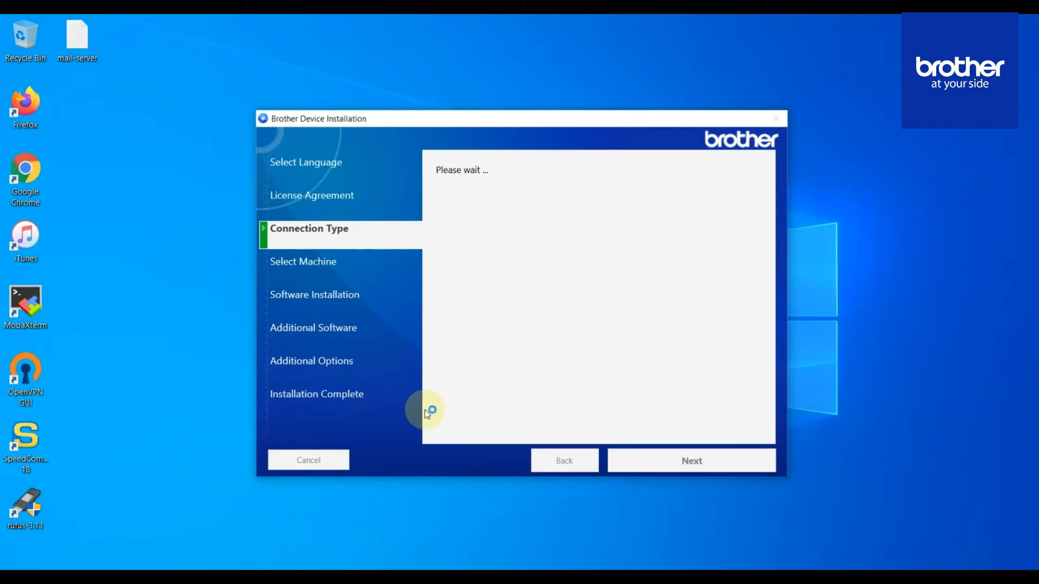
{"action": "left_click", "coordinate": [666, 462]}
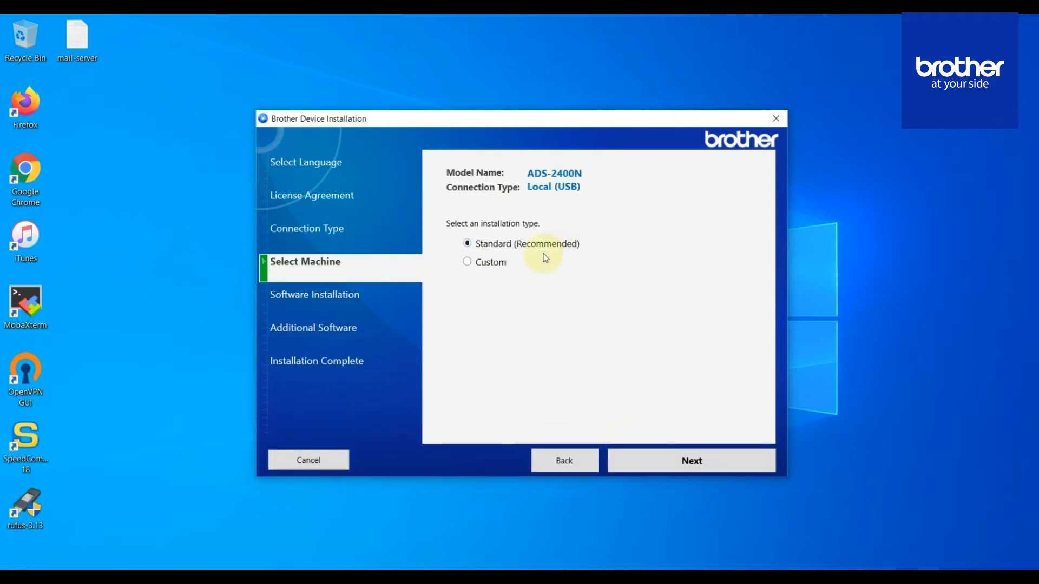
- Run a Custom installation of the scanner software with Status Monitor excluded
{"action": "left_click", "coordinate": [500, 263]}
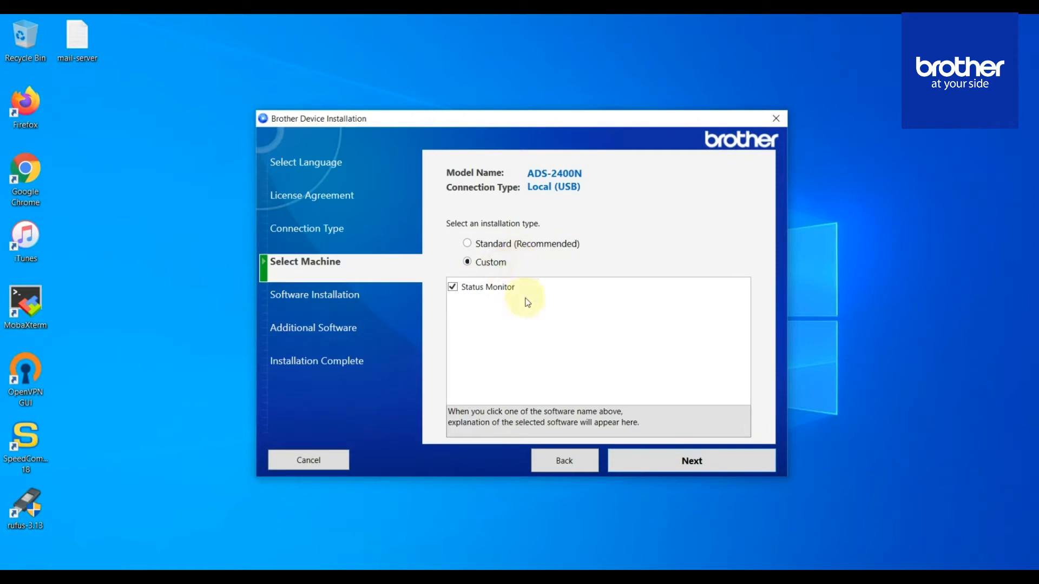
{"action": "left_click", "coordinate": [453, 288]}
{"action": "left_click", "coordinate": [497, 243]}
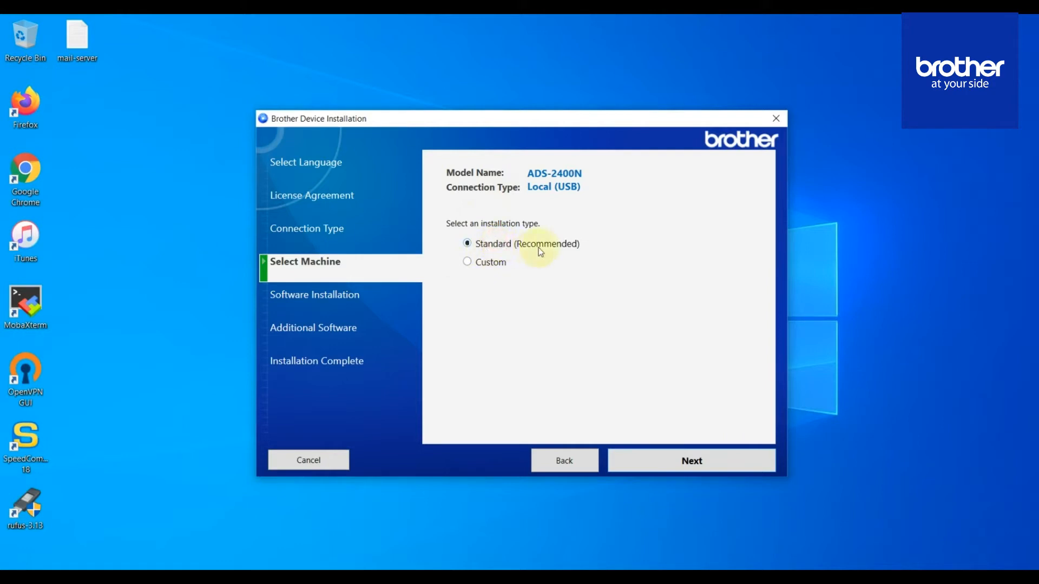
{"action": "left_click", "coordinate": [492, 262]}
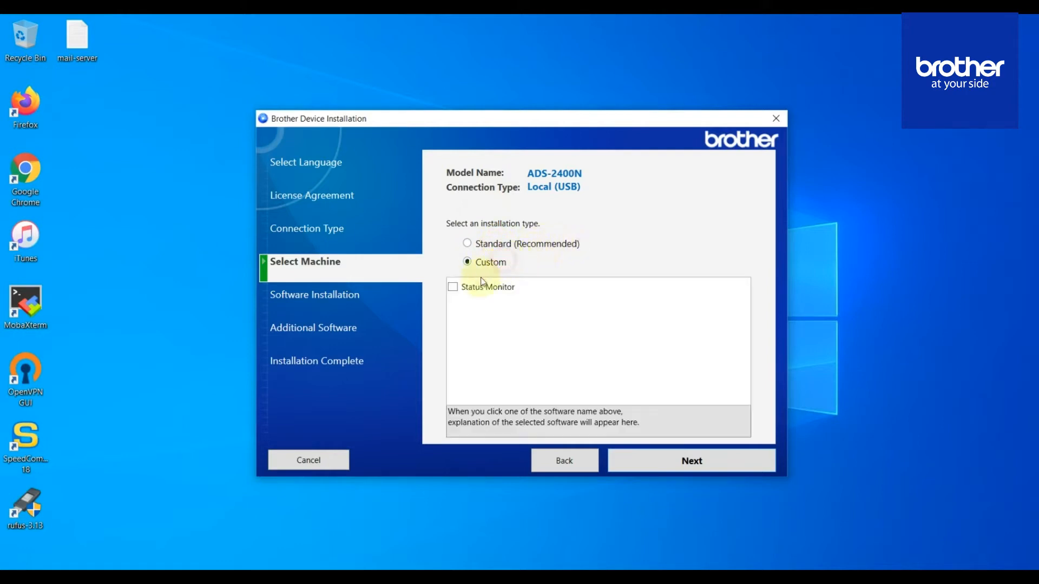
{"action": "left_click", "coordinate": [670, 464]}
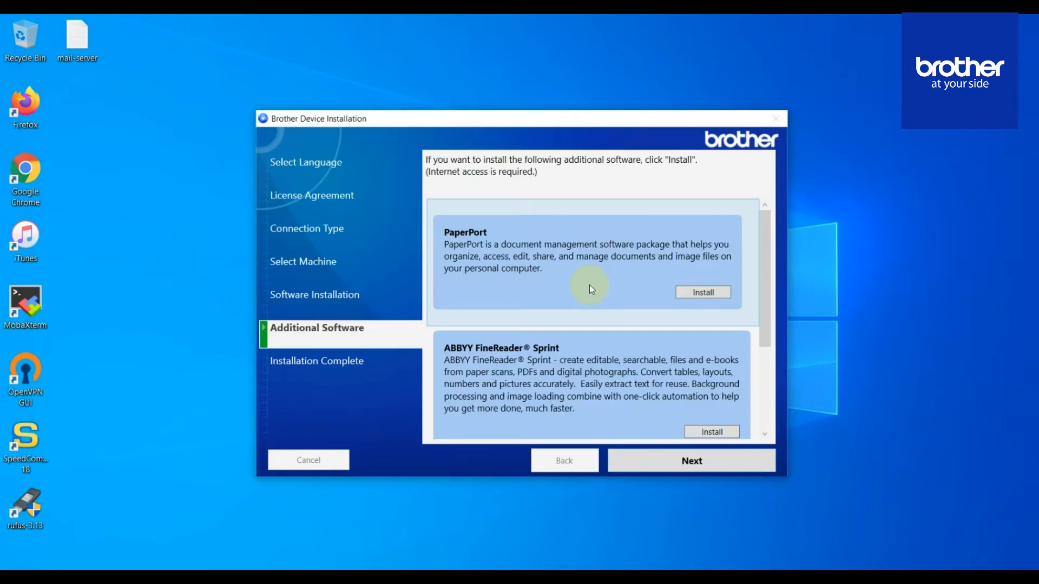
- Review the optional additional software, skip installing any of it, and finish the Brother device installation
{"action": "scroll", "coordinate": [599, 345], "scroll_direction": "down", "scroll_amount": 4}
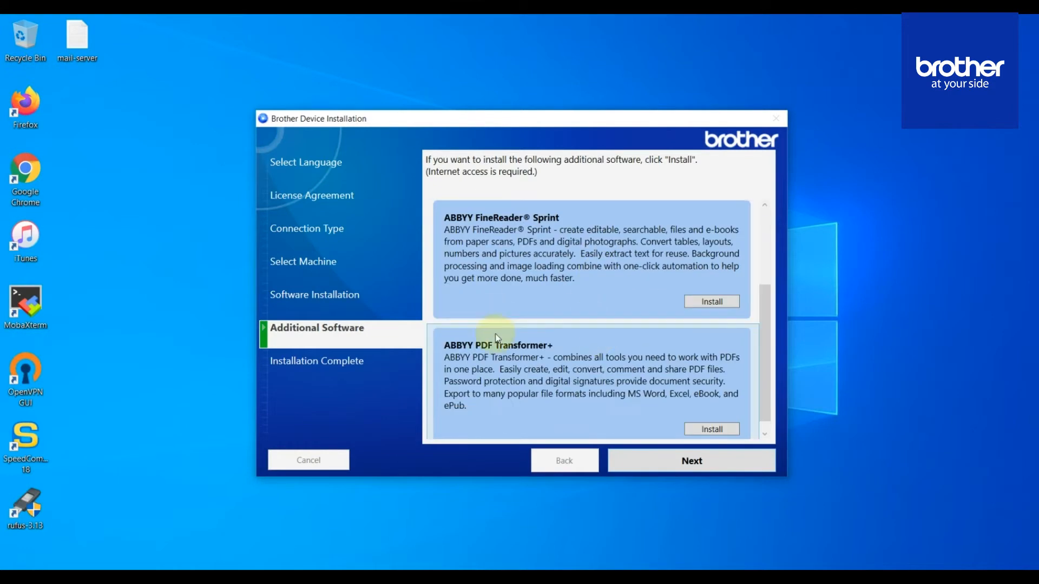
{"action": "scroll", "coordinate": [653, 383], "scroll_direction": "down", "scroll_amount": 1}
{"action": "left_click", "coordinate": [662, 461]}
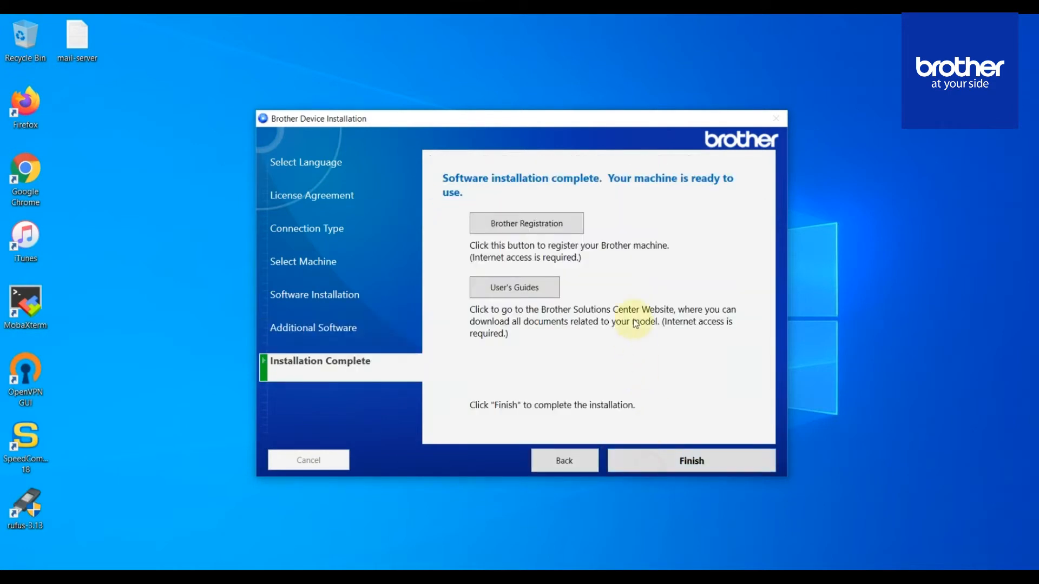
{"action": "left_click", "coordinate": [676, 467]}
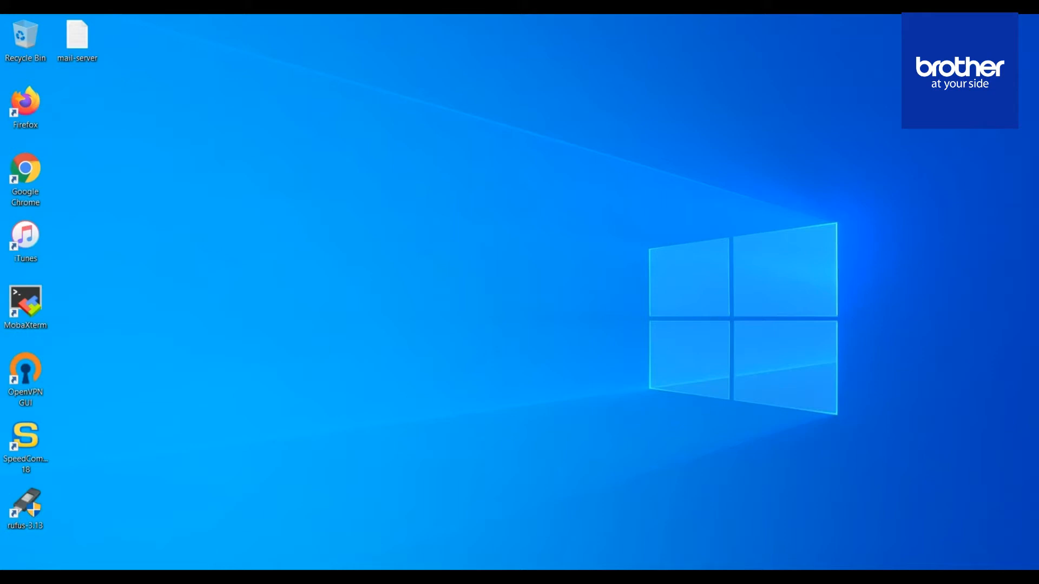
- Launch ControlCenter4 for the ADS-2400N from Brother Utilities and close the Utilities window
{"action": "left_click", "coordinate": [10, 567]}
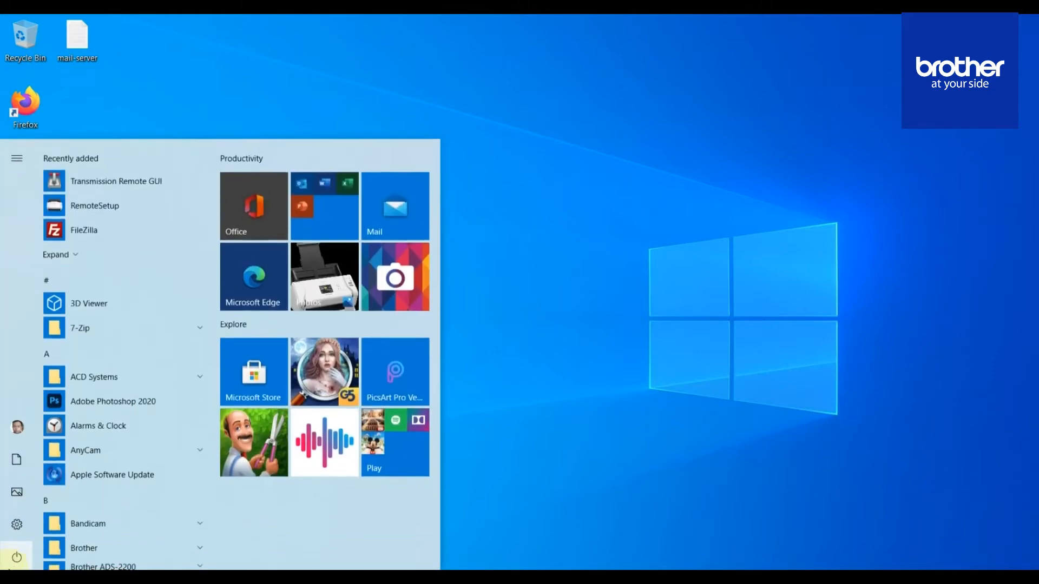
{"action": "scroll", "coordinate": [140, 471], "scroll_direction": "down", "scroll_amount": 3}
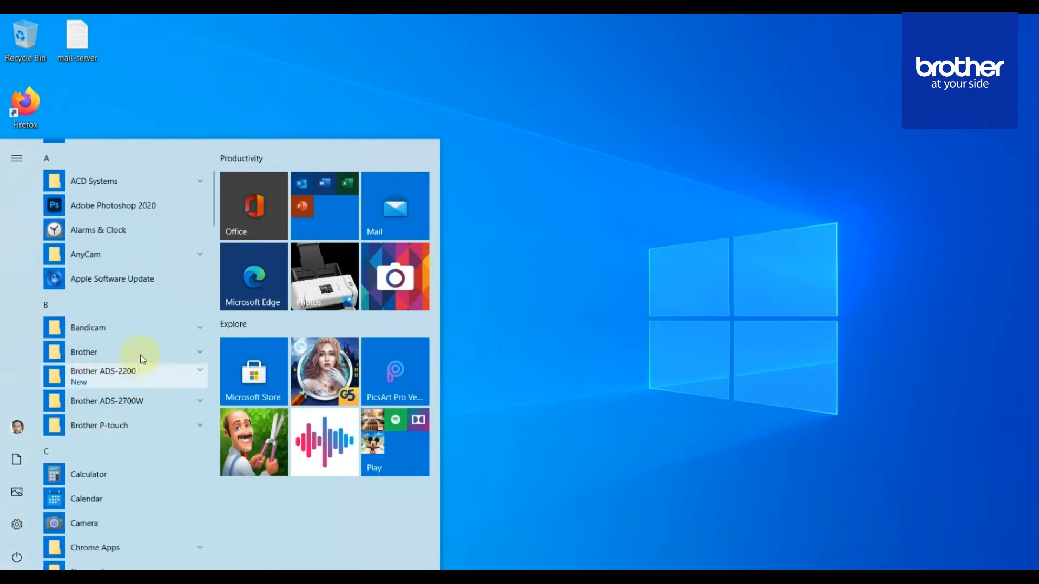
{"action": "left_click", "coordinate": [157, 353]}
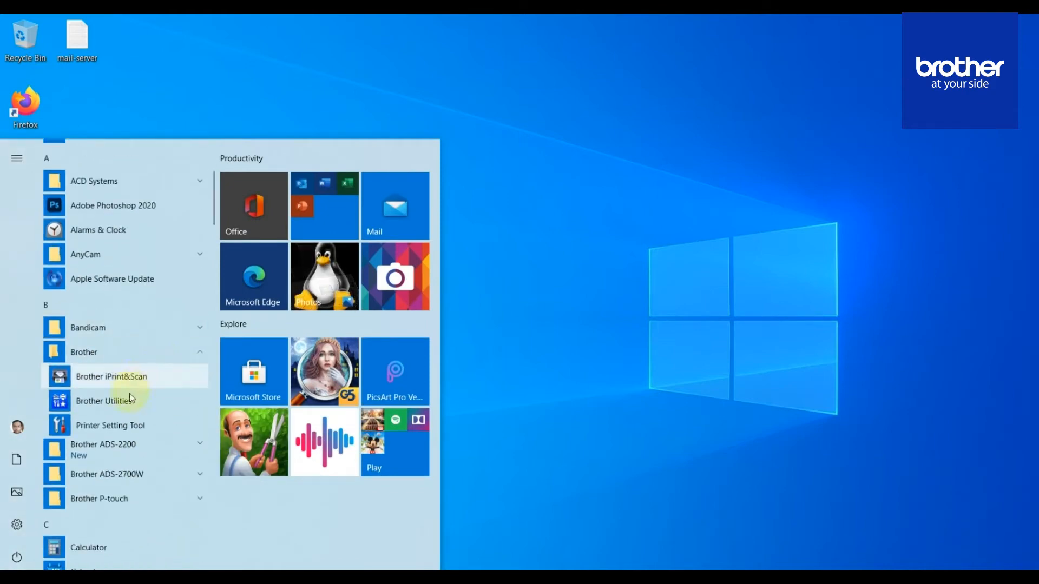
{"action": "left_click", "coordinate": [130, 400]}
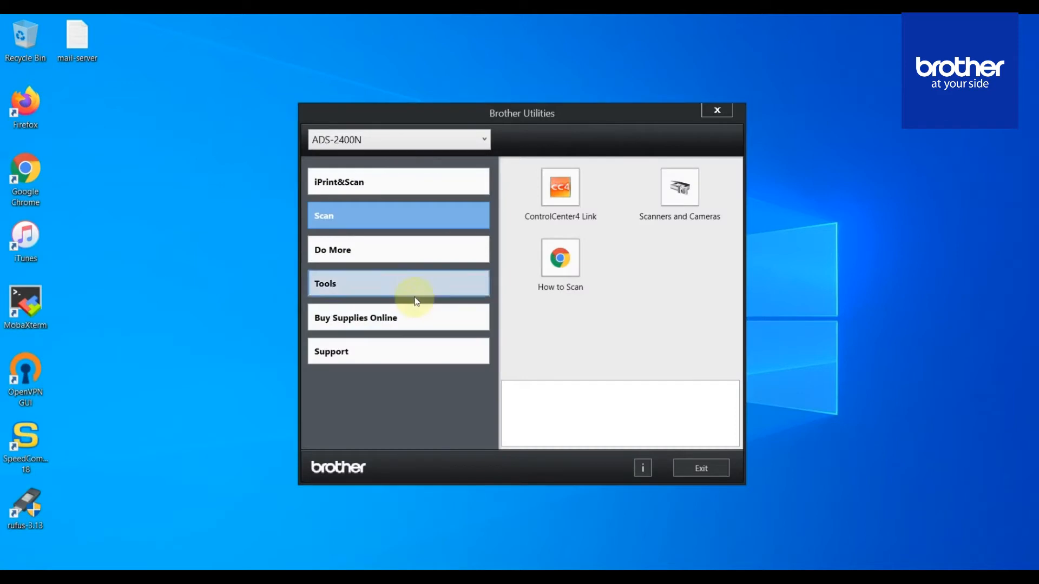
{"action": "left_click", "coordinate": [556, 189]}
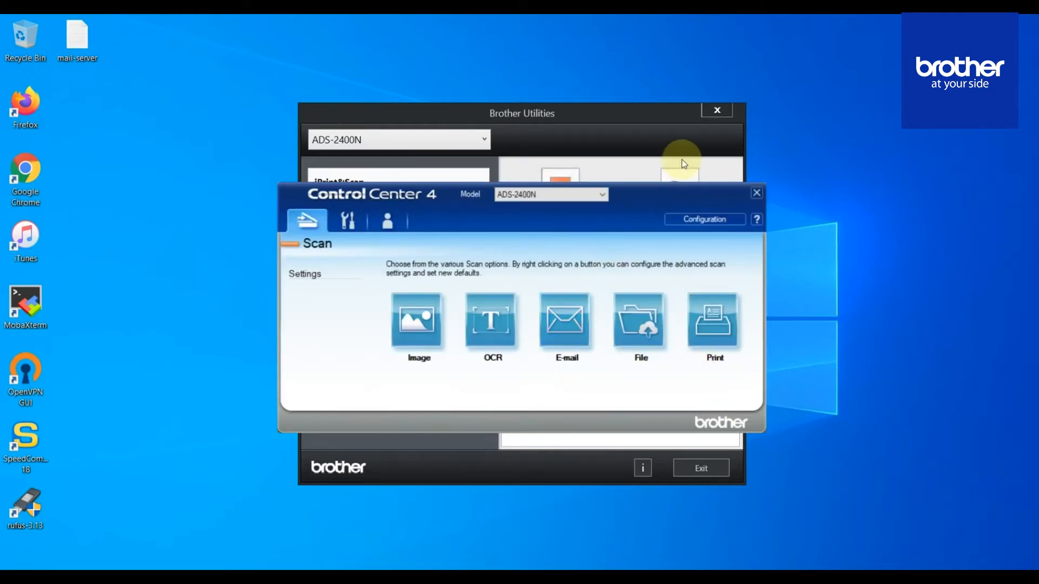
{"action": "left_click", "coordinate": [707, 114]}
- Keep ADS-2400N as the scanner model and open Remote Setup from the device settings
{"action": "left_click", "coordinate": [574, 195]}
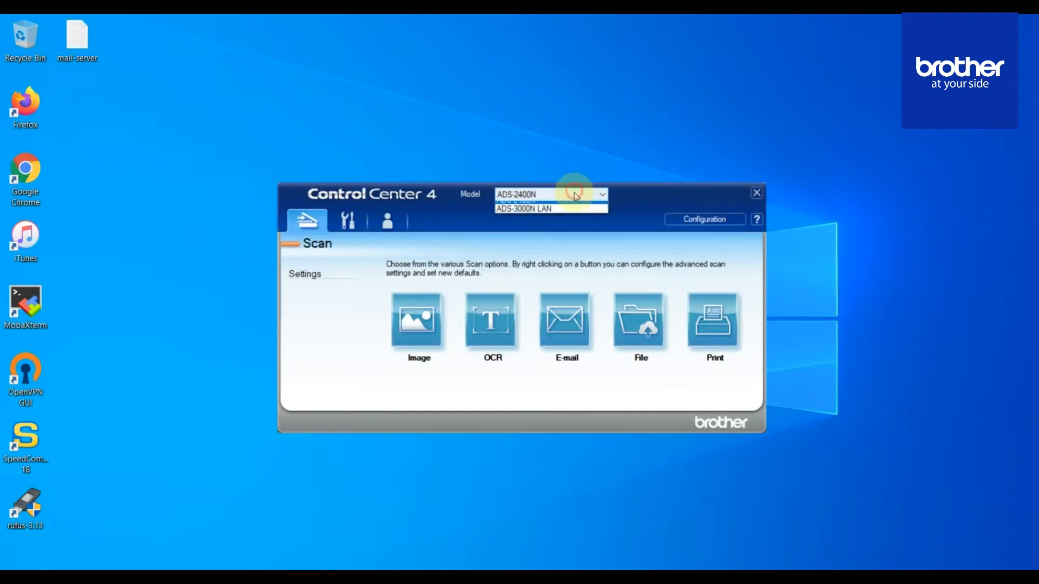
{"action": "left_click", "coordinate": [533, 208]}
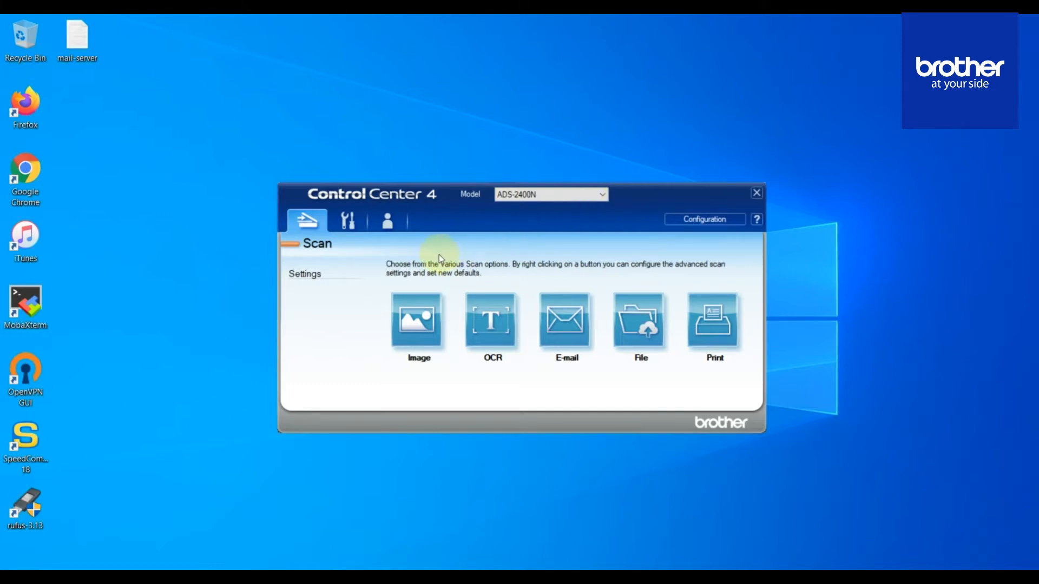
{"action": "left_click", "coordinate": [348, 227]}
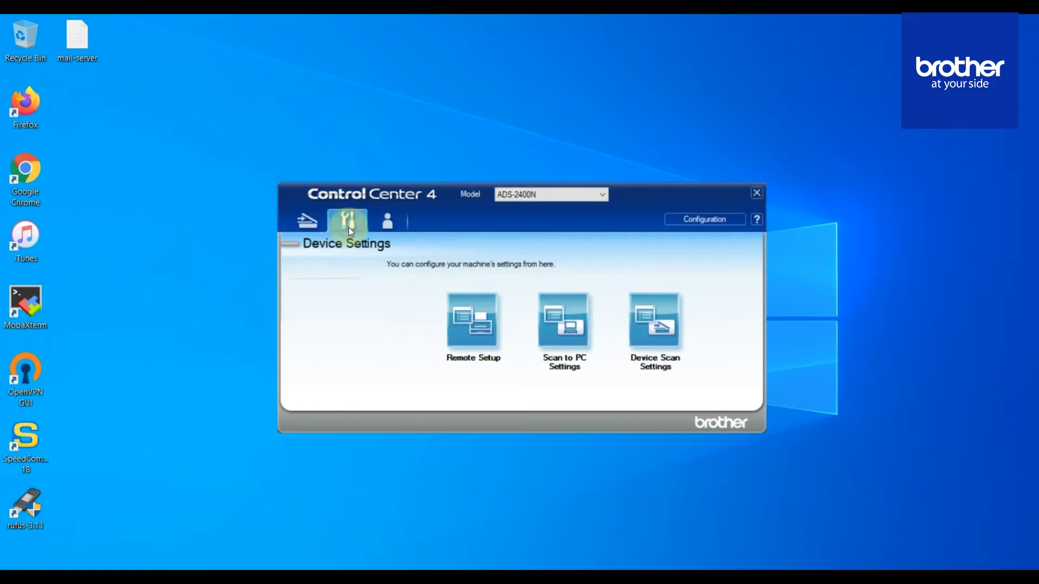
{"action": "left_click", "coordinate": [478, 335]}
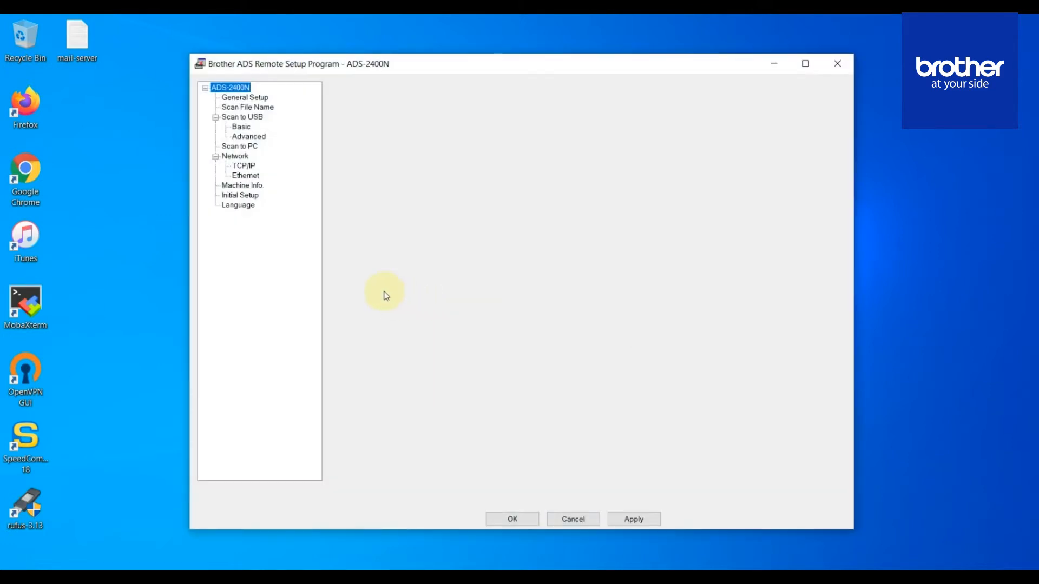
- Set the scan type to Auto in the basic Scan to USB settings
{"action": "left_click", "coordinate": [243, 119]}
{"action": "left_click", "coordinate": [241, 128]}
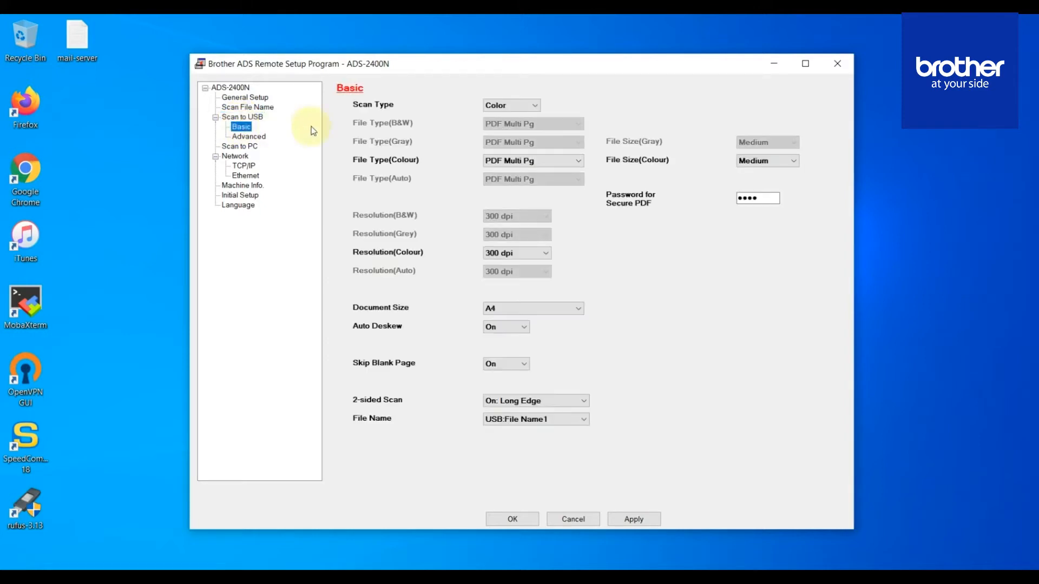
{"action": "left_click", "coordinate": [509, 106]}
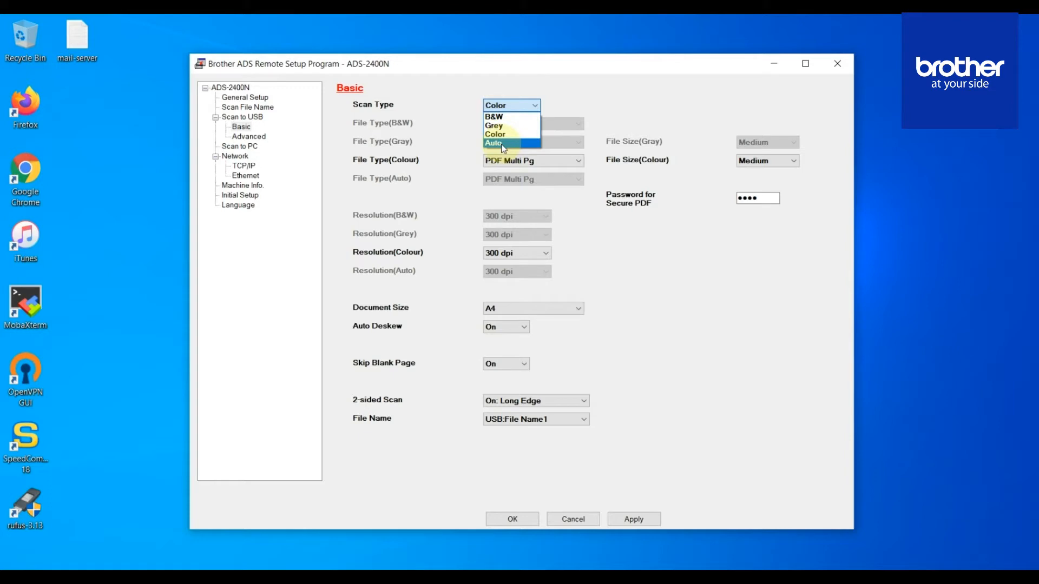
{"action": "left_click", "coordinate": [501, 144]}
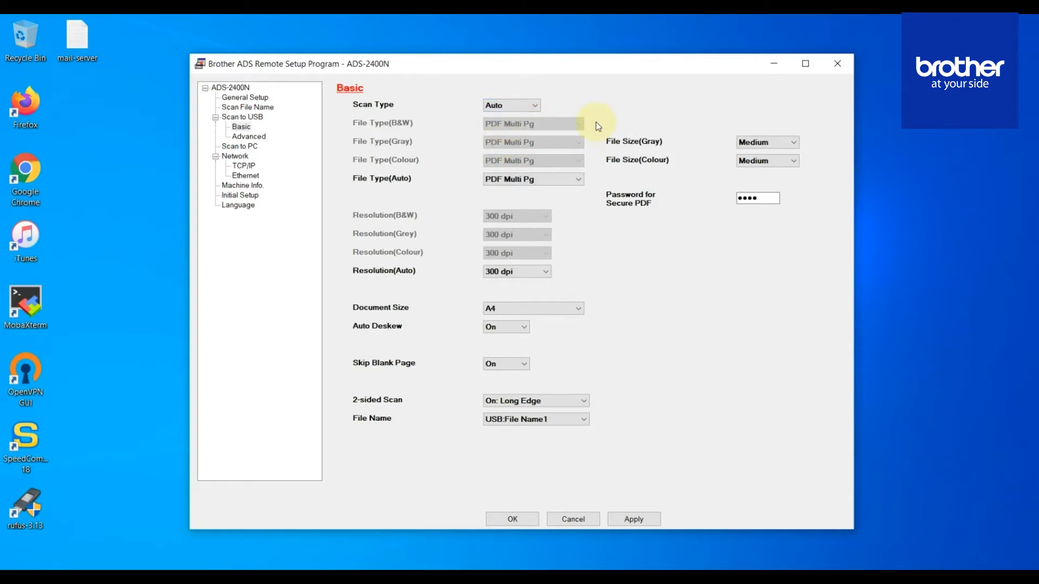
{"action": "left_click", "coordinate": [500, 103]}
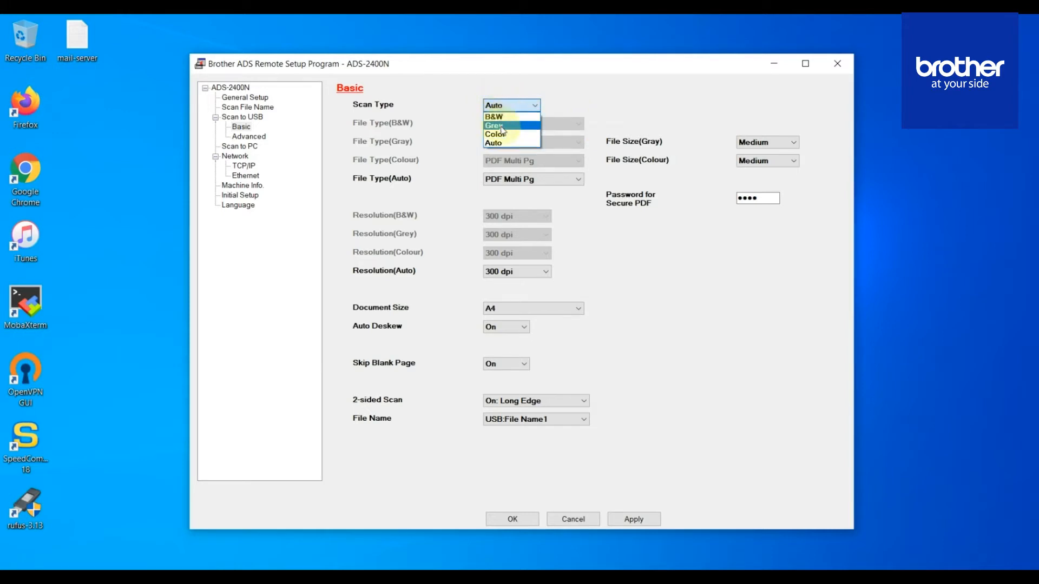
{"action": "left_click", "coordinate": [499, 143]}
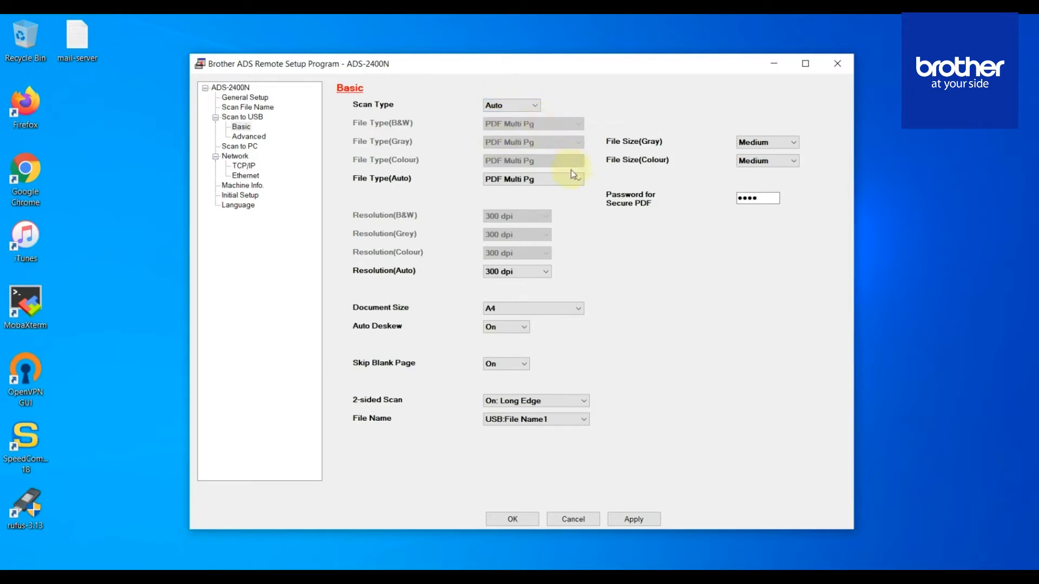
- Keep PDF Multi Pg as the automatic file type and set the document size to Auto
{"action": "left_click", "coordinate": [512, 181]}
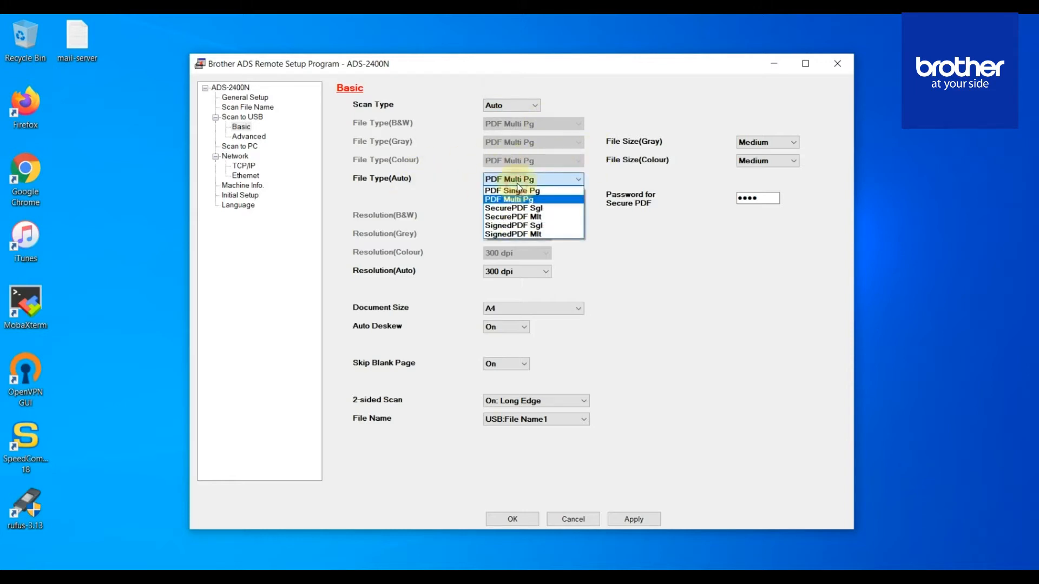
{"action": "left_click", "coordinate": [550, 201]}
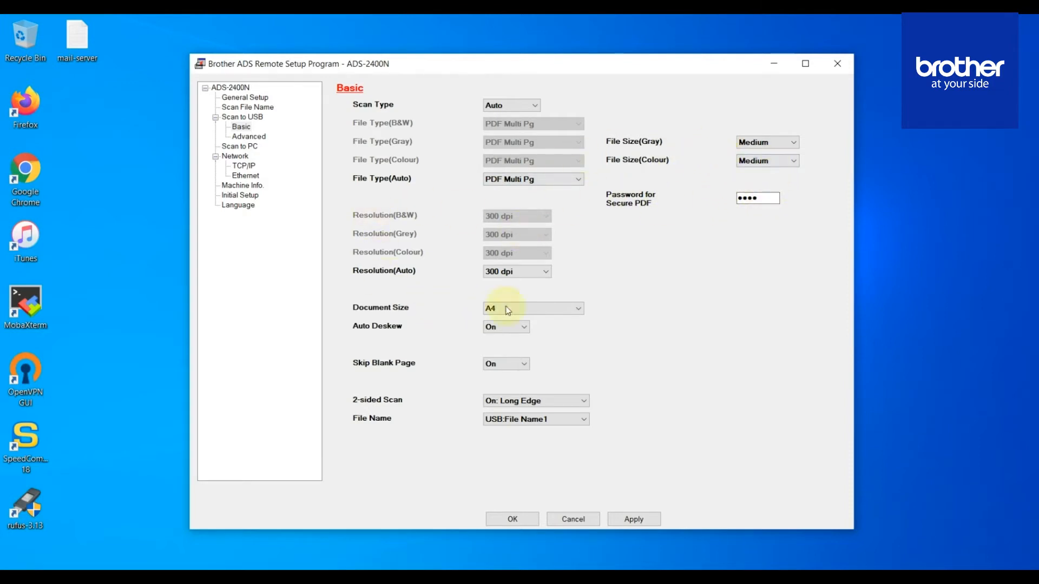
{"action": "left_click", "coordinate": [545, 272]}
{"action": "left_click", "coordinate": [533, 311]}
{"action": "left_click", "coordinate": [533, 310]}
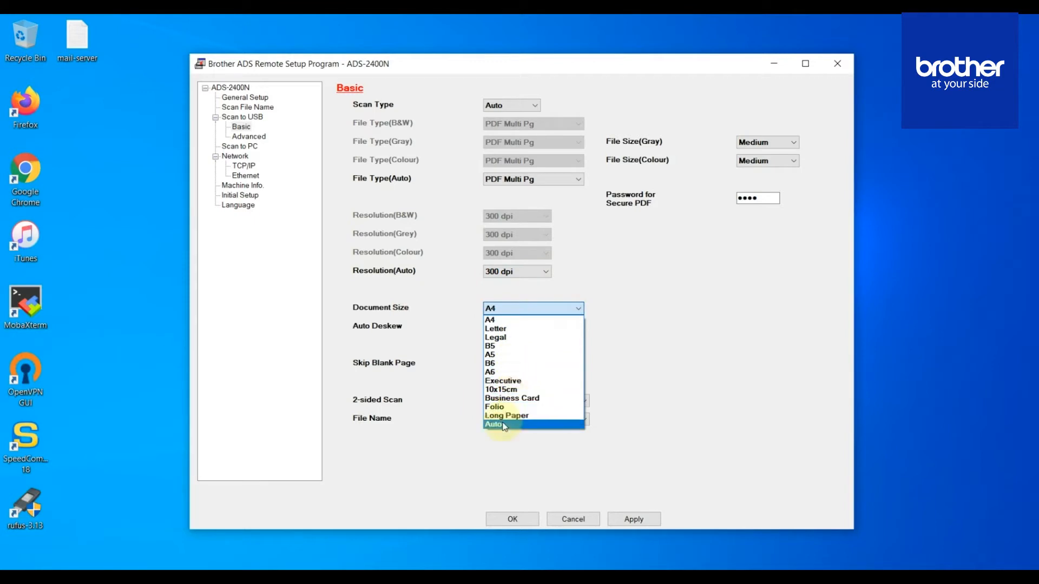
{"action": "left_click", "coordinate": [504, 425]}
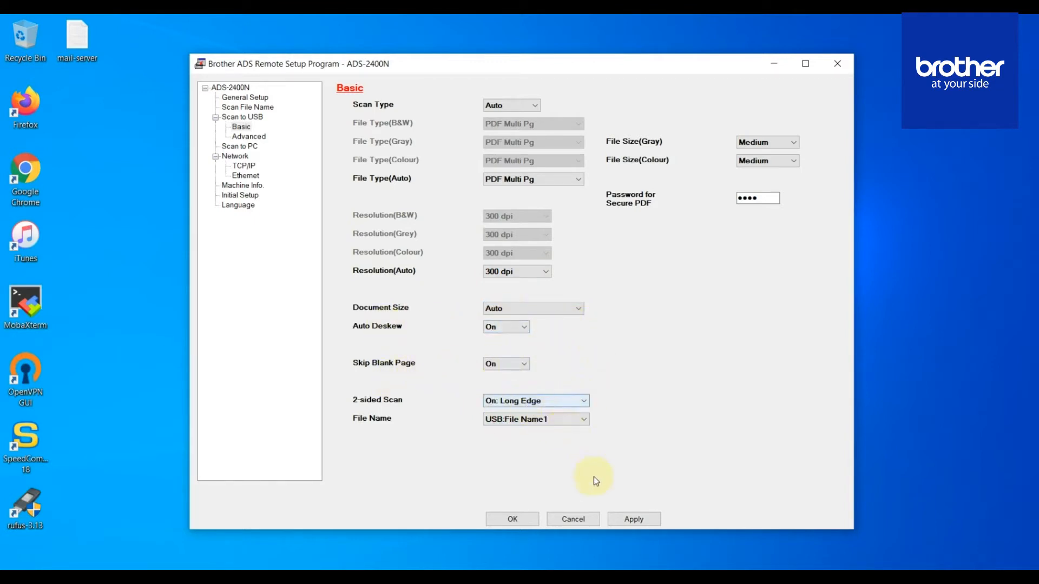
- Keep USB:File Name1 as the file name and apply the basic Scan to USB settings
{"action": "left_click", "coordinate": [503, 426]}
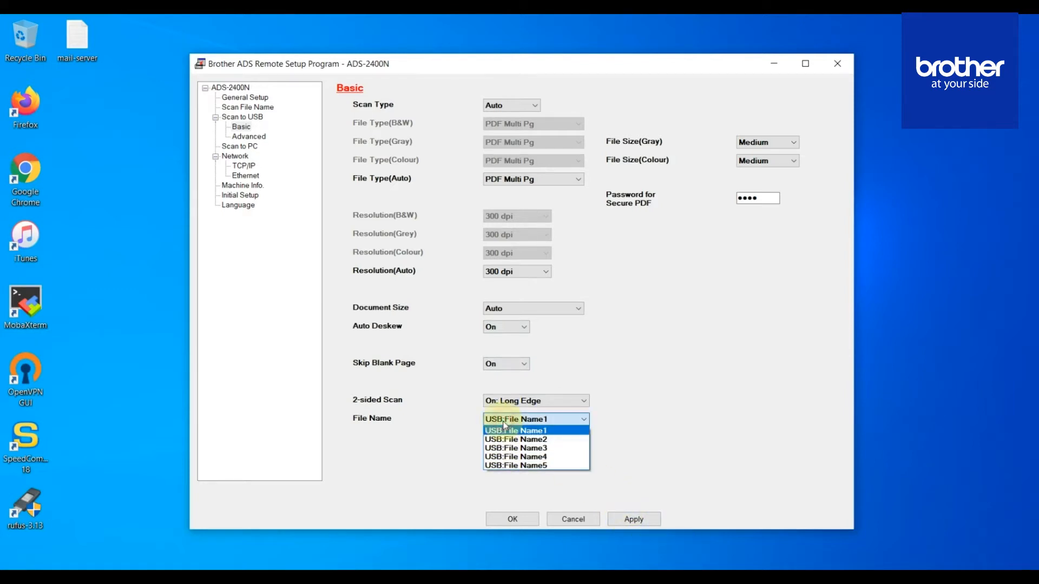
{"action": "left_click", "coordinate": [537, 432]}
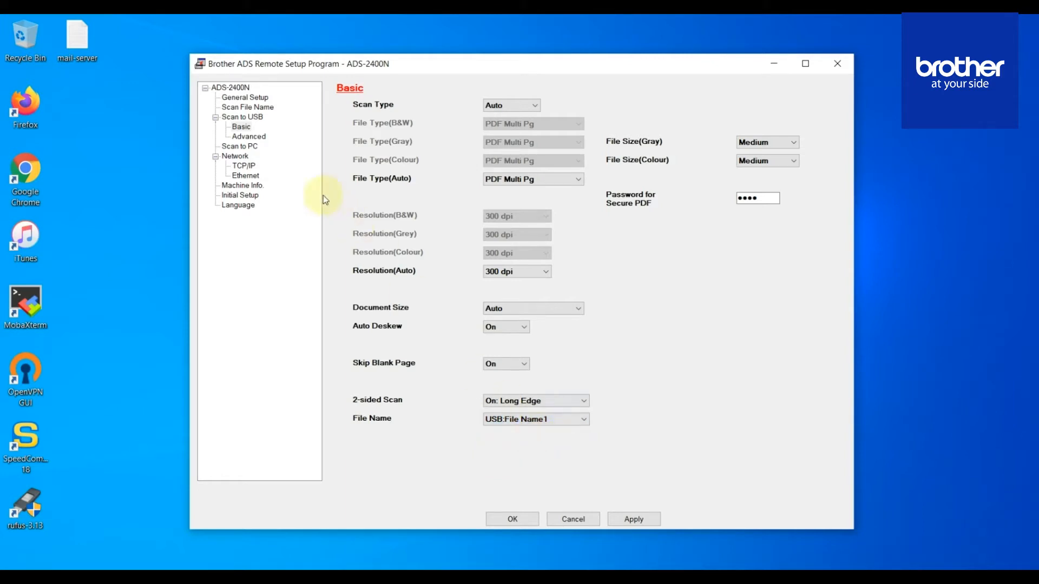
{"action": "left_click", "coordinate": [628, 520]}
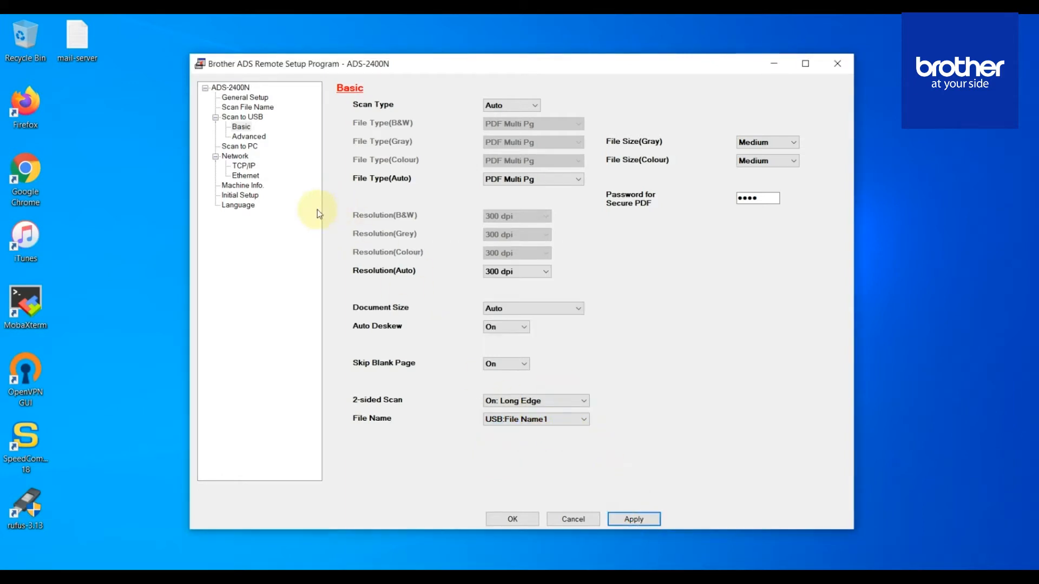
- Review the advanced Scan to USB, Scan to PC, TCP/IP, Ethernet and machine information settings, and close Remote Setup
{"action": "left_click", "coordinate": [258, 138]}
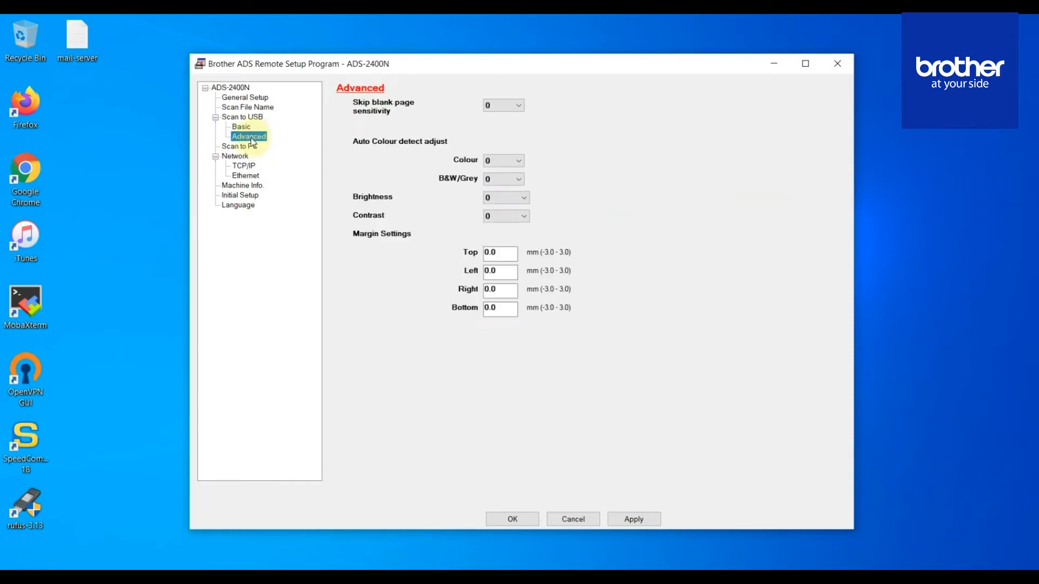
{"action": "left_click", "coordinate": [243, 148]}
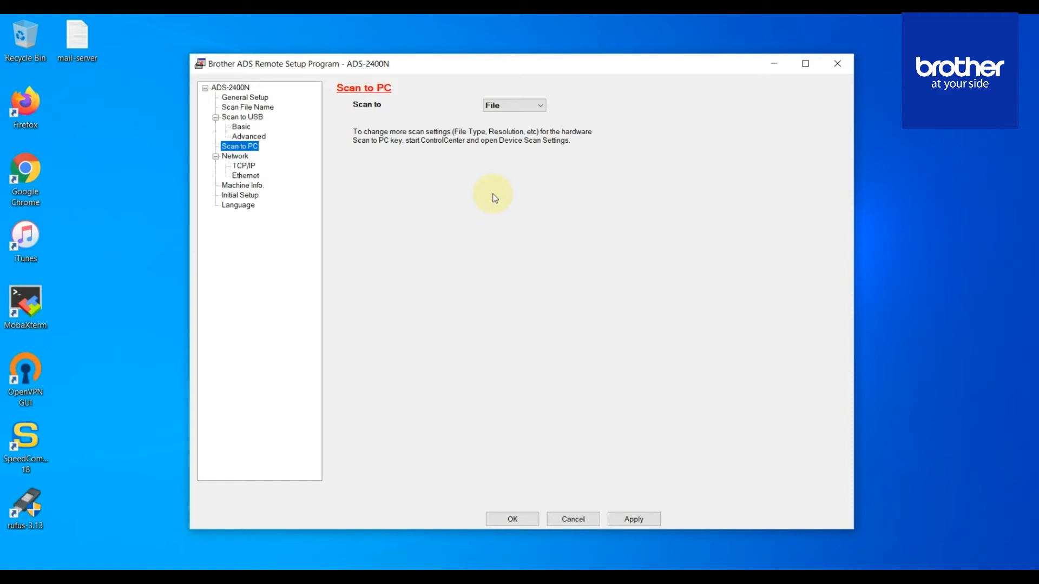
{"action": "left_click", "coordinate": [241, 166]}
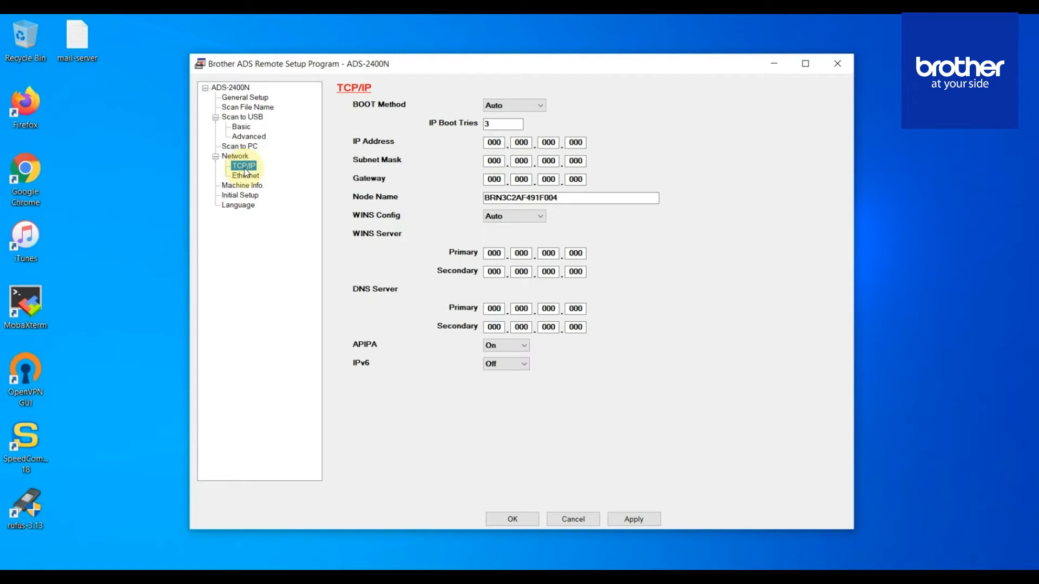
{"action": "left_click", "coordinate": [246, 176]}
{"action": "left_click", "coordinate": [249, 186]}
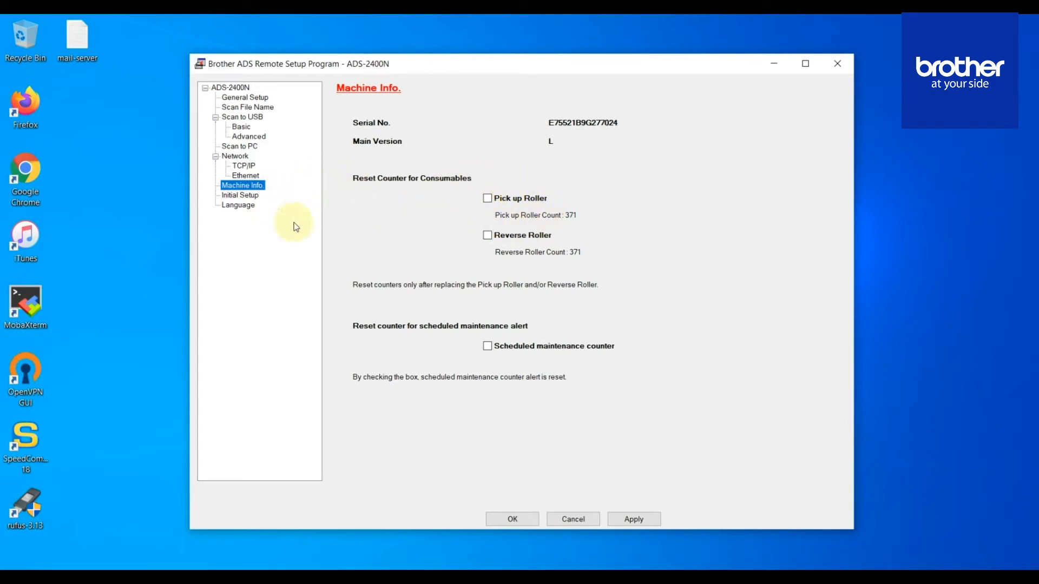
{"action": "left_click", "coordinate": [519, 519]}
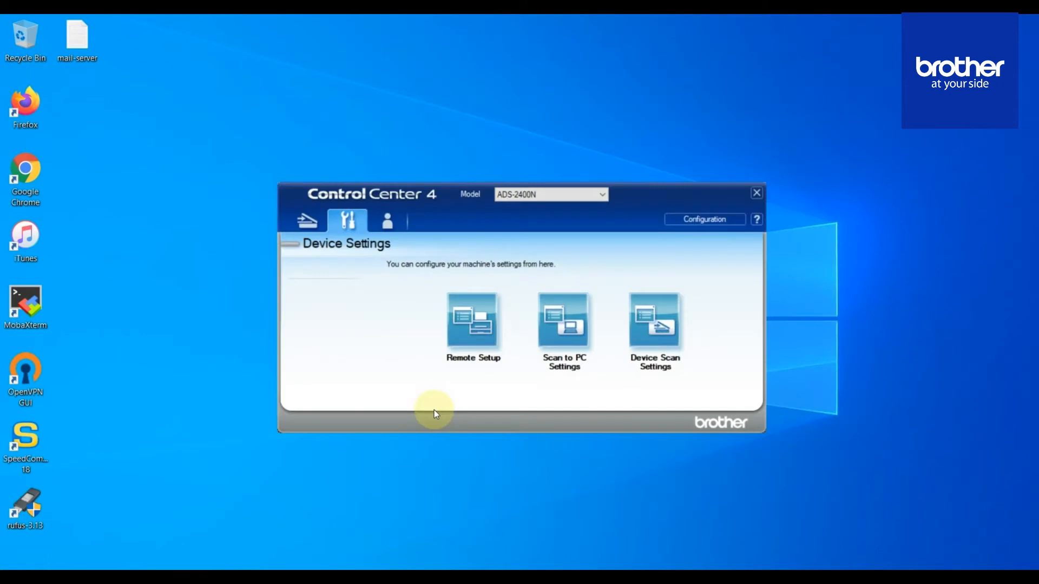
- Review the available scan options in ControlCenter4 and open the Image scan settings
{"action": "left_click", "coordinate": [299, 216]}
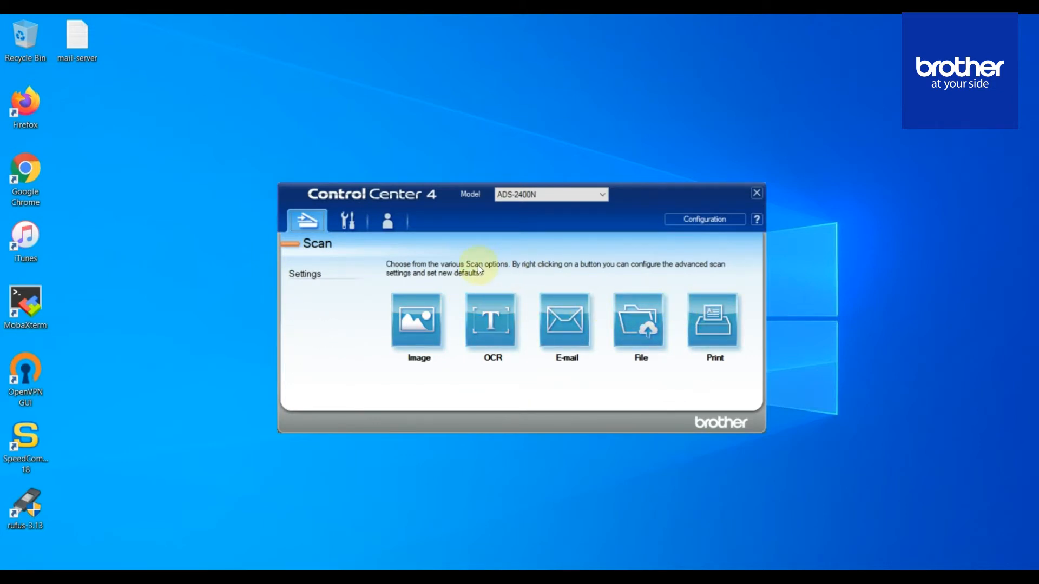
{"action": "mouse_move", "coordinate": [433, 316]}
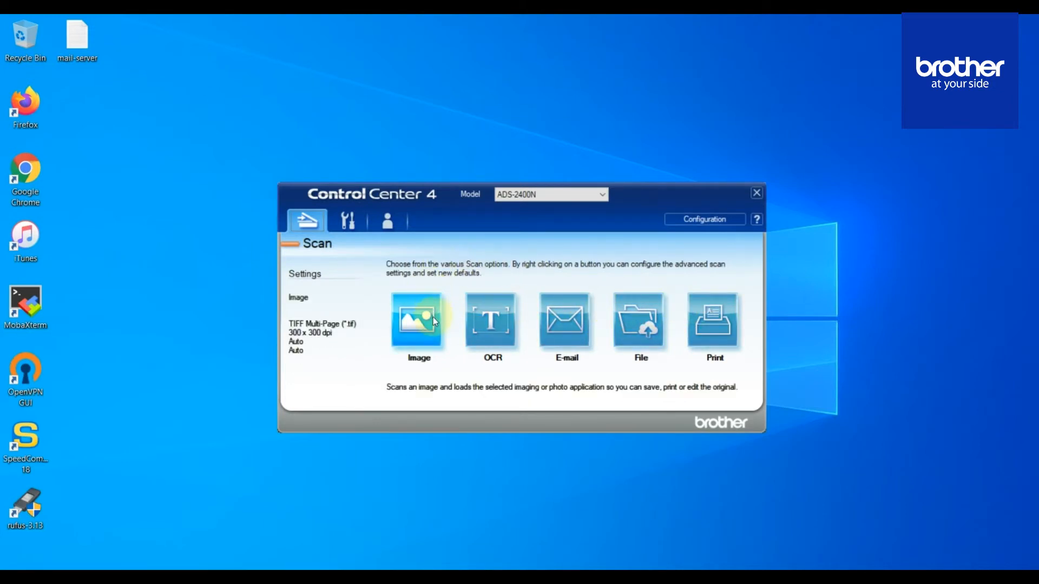
{"action": "mouse_move", "coordinate": [491, 320]}
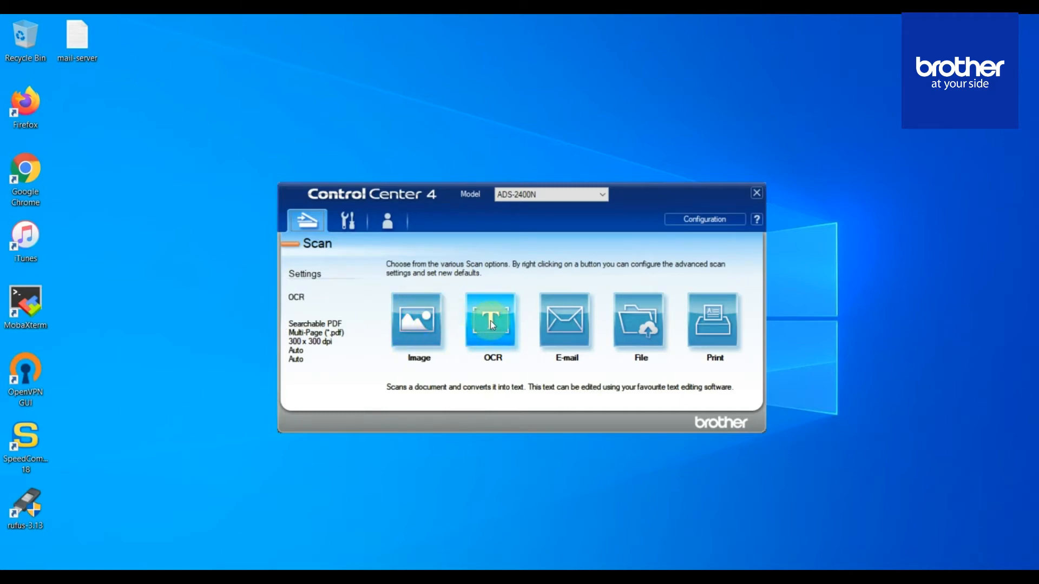
{"action": "mouse_move", "coordinate": [545, 320]}
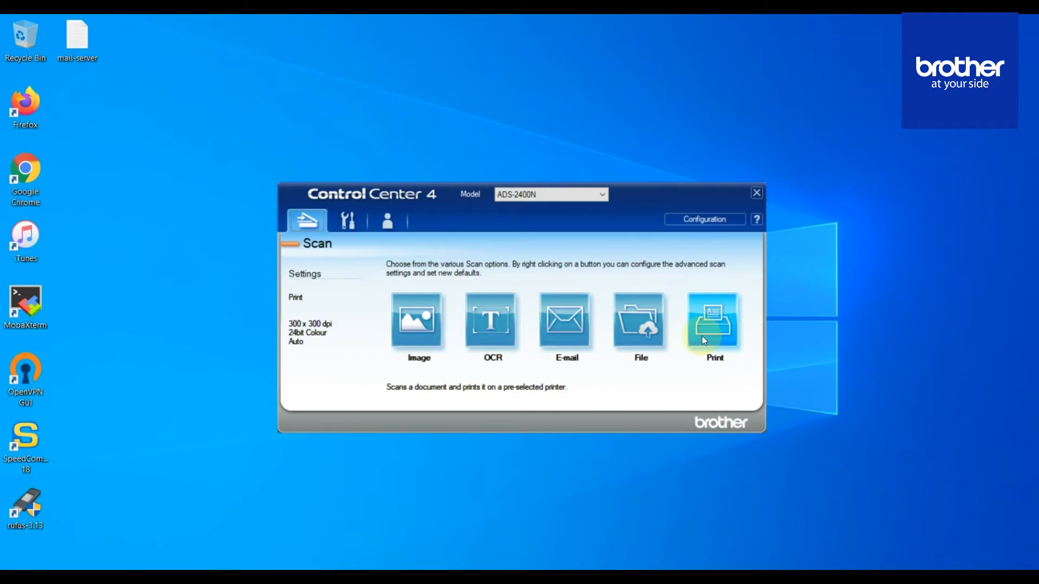
{"action": "mouse_move", "coordinate": [433, 341]}
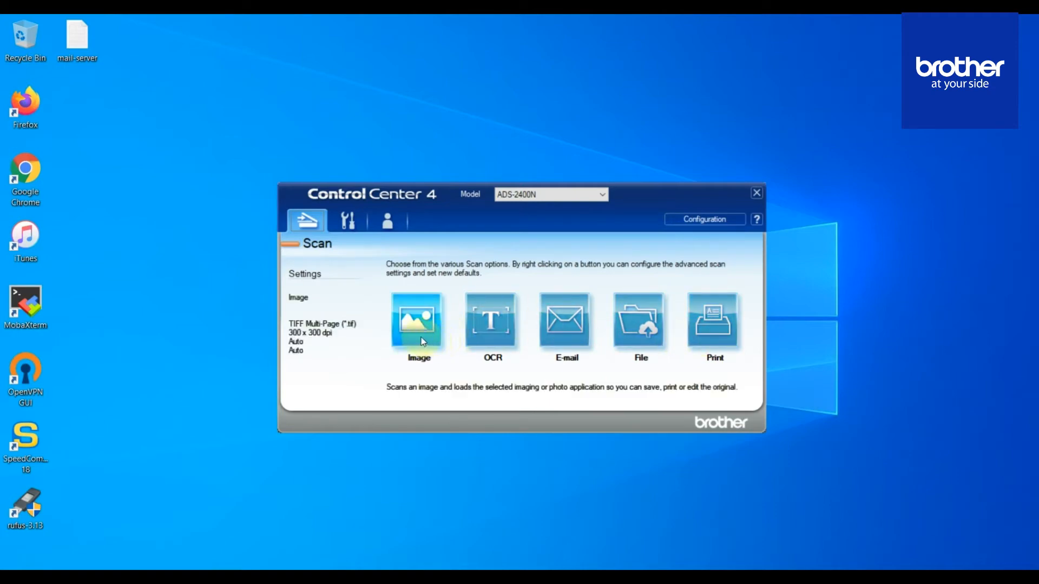
{"action": "left_click", "coordinate": [424, 341]}
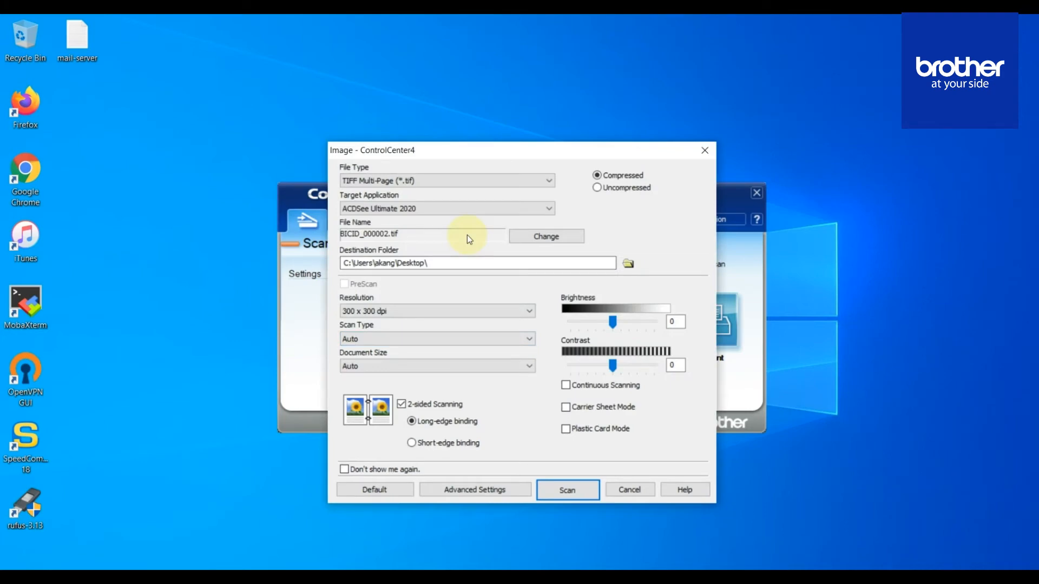
{"action": "left_click_drag", "start_coordinate": [483, 157], "coordinate": [597, 146]}
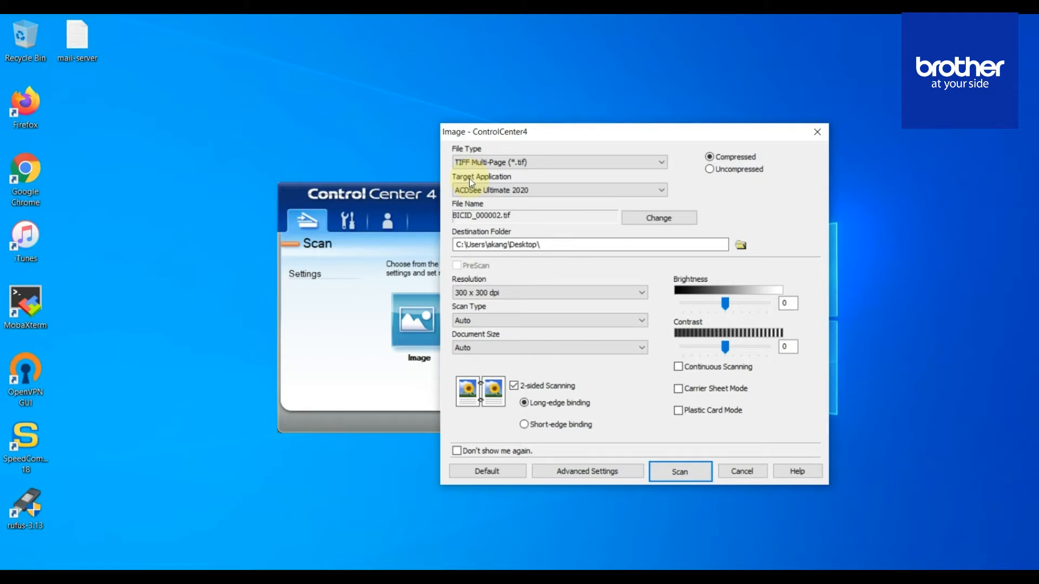
- Keep the TIFF output set to Compressed and reset the continuous file name counter
{"action": "left_click", "coordinate": [739, 170]}
{"action": "left_click", "coordinate": [735, 158]}
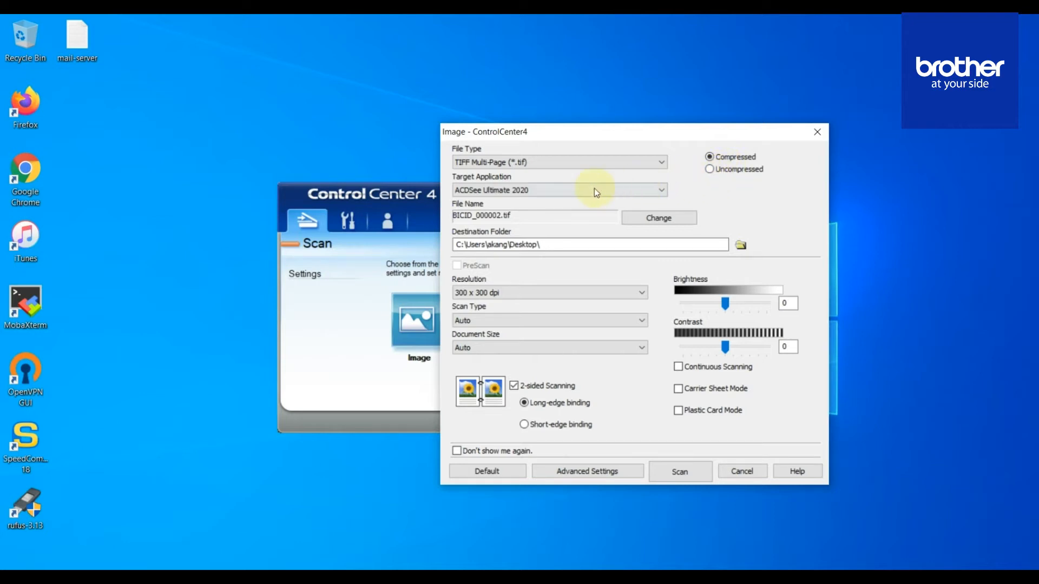
{"action": "left_click", "coordinate": [632, 221]}
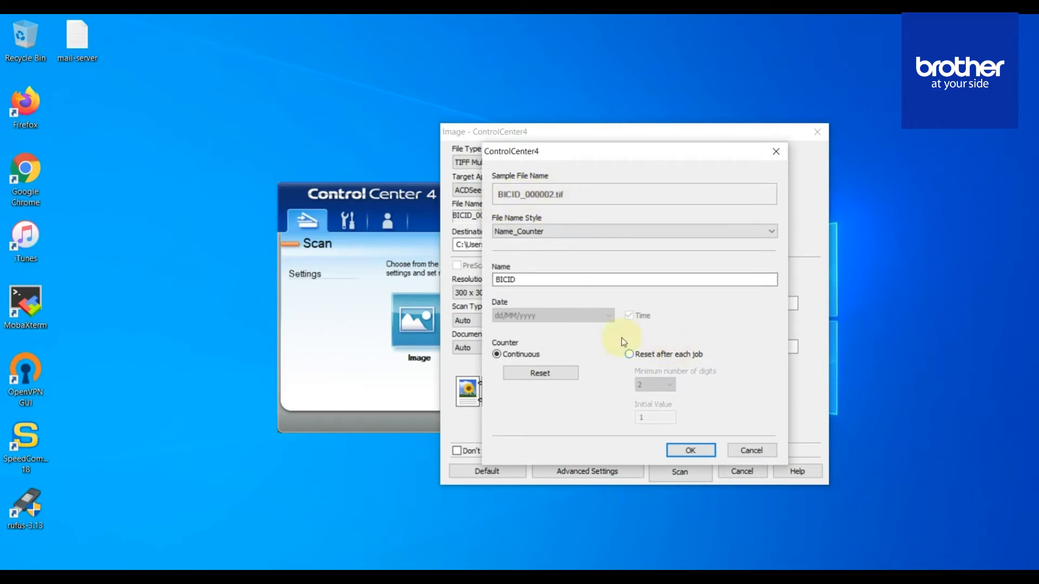
{"action": "left_click", "coordinate": [546, 374]}
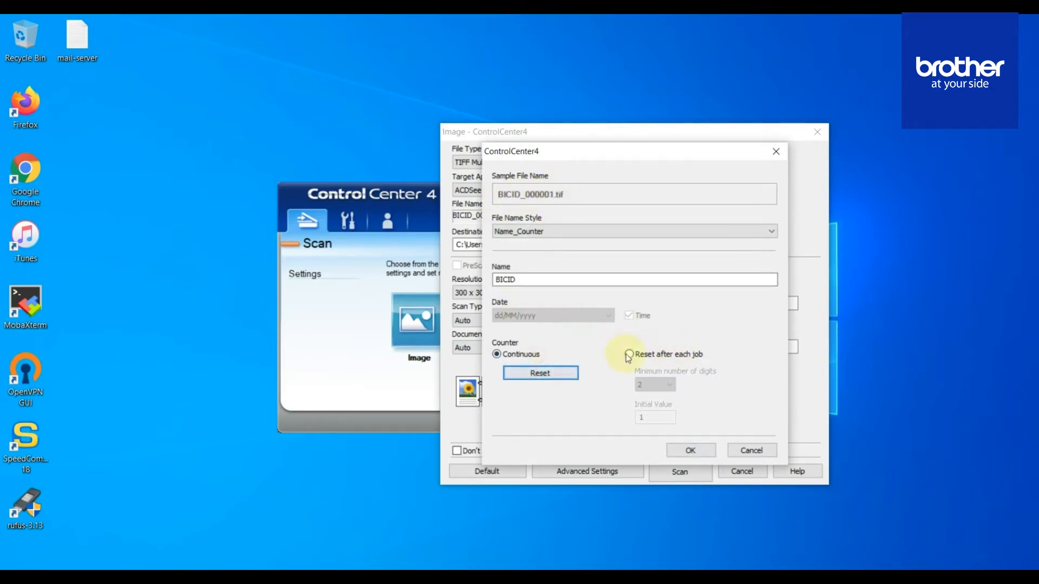
{"action": "left_click", "coordinate": [690, 450]}
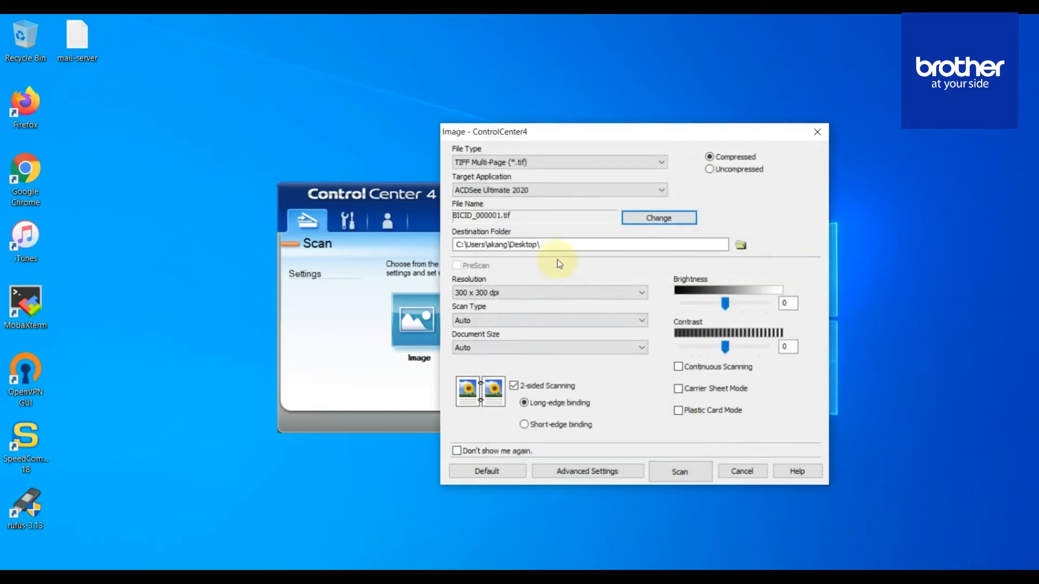
- Compare the file name styles and set the scan's file name style to Name_Date_Counter
{"action": "left_click", "coordinate": [659, 218]}
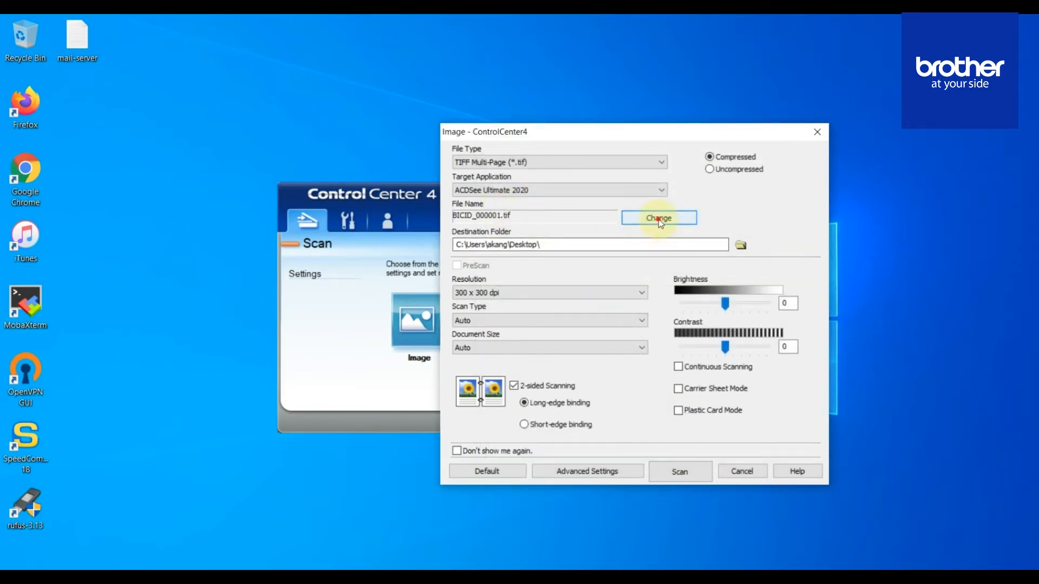
{"action": "left_click", "coordinate": [547, 233]}
{"action": "left_click", "coordinate": [544, 244]}
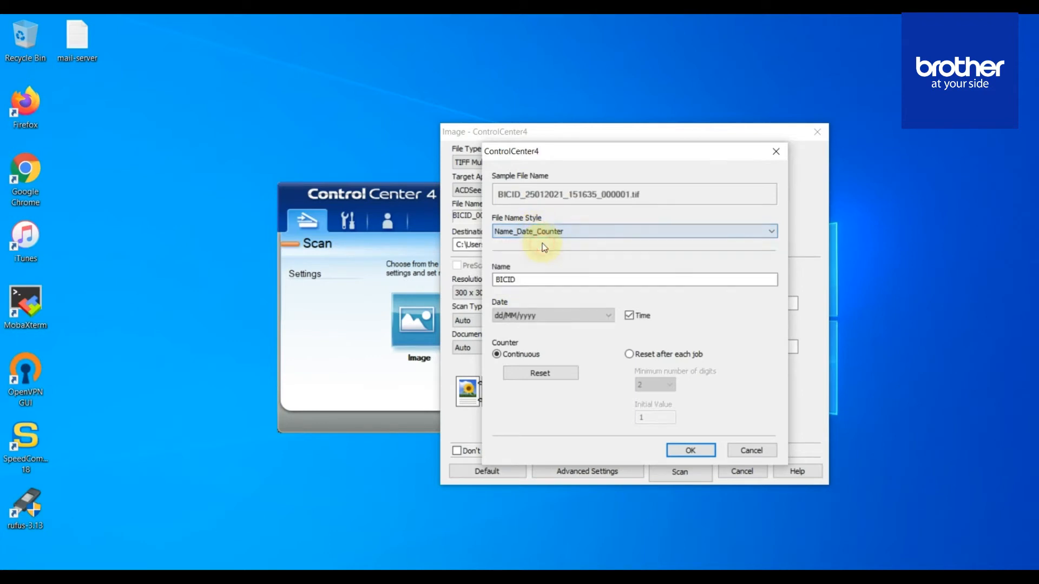
{"action": "left_click", "coordinate": [570, 228]}
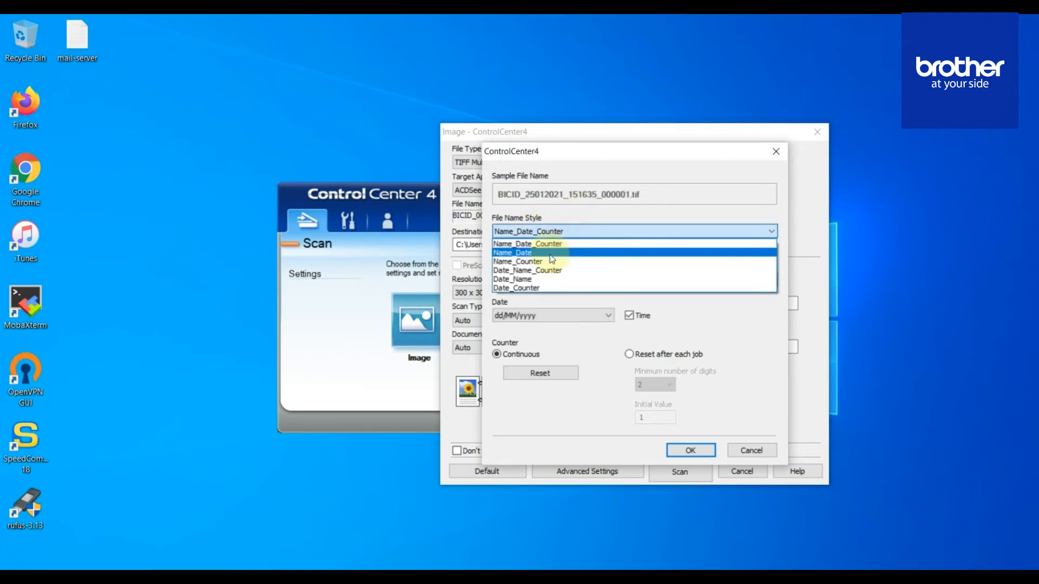
{"action": "left_click", "coordinate": [549, 253]}
{"action": "left_click", "coordinate": [550, 232]}
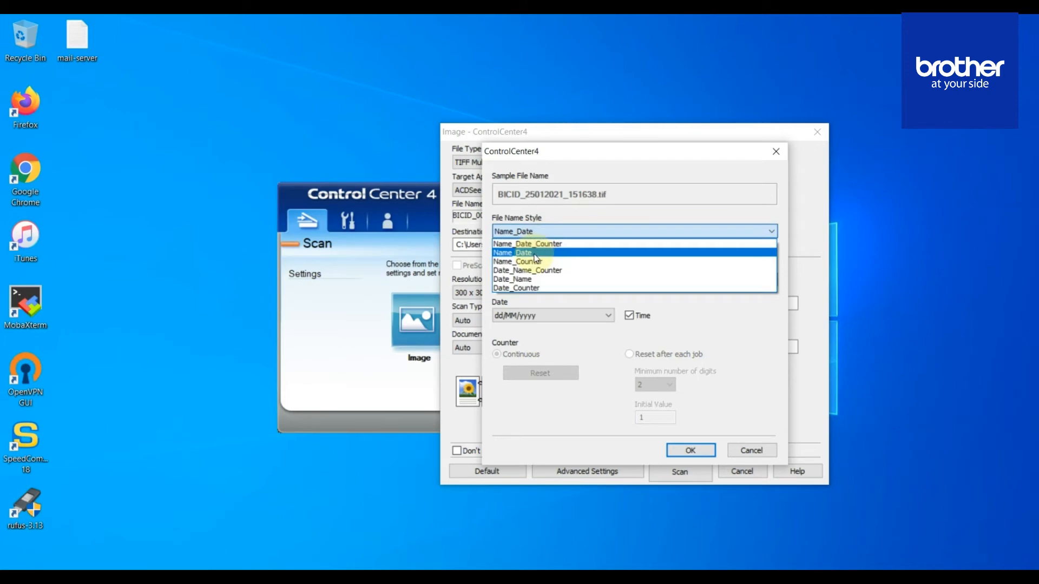
{"action": "left_click", "coordinate": [538, 254]}
{"action": "left_click", "coordinate": [558, 231]}
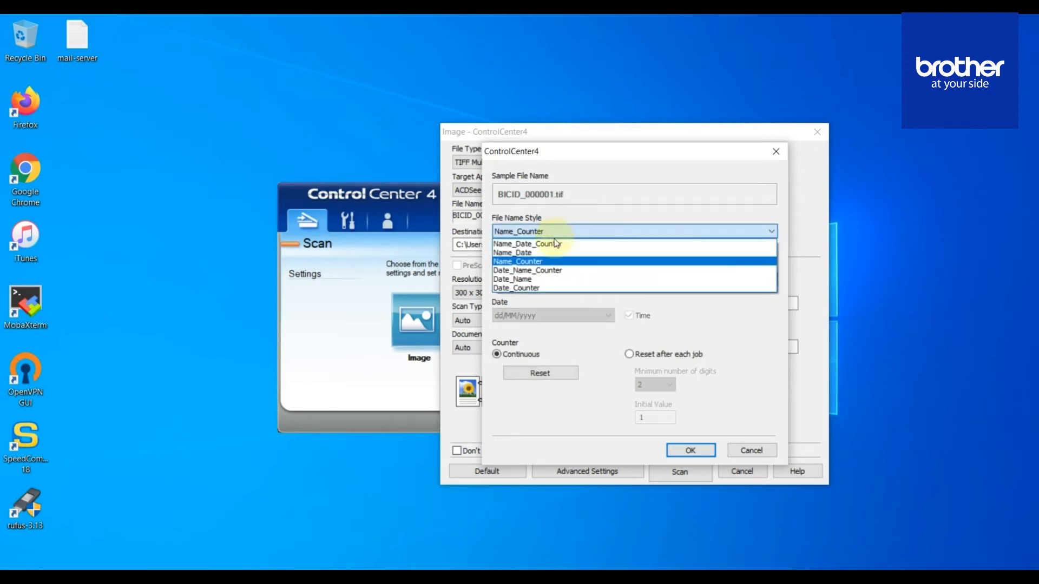
{"action": "left_click", "coordinate": [553, 242]}
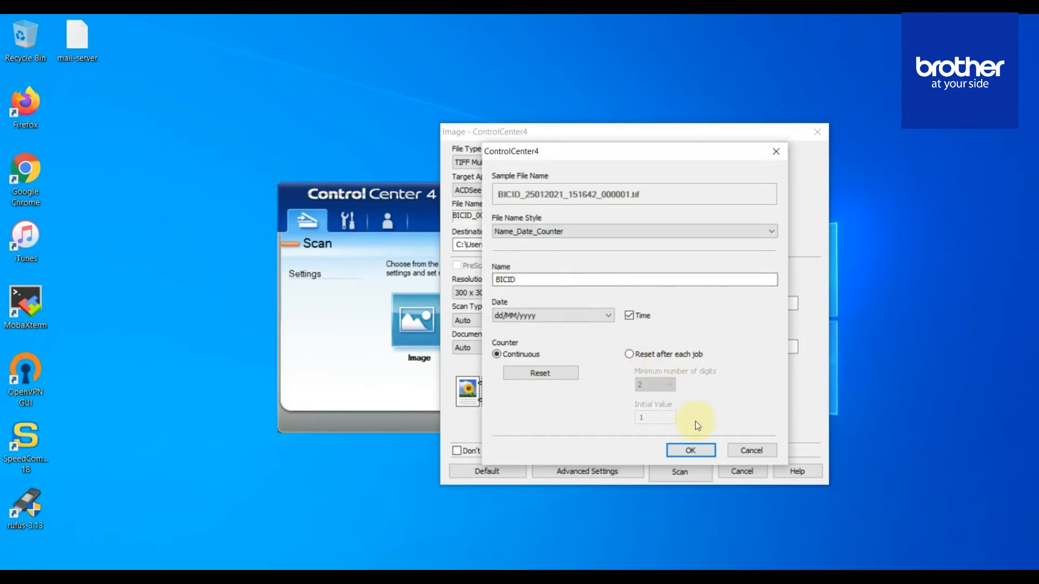
{"action": "left_click", "coordinate": [694, 450]}
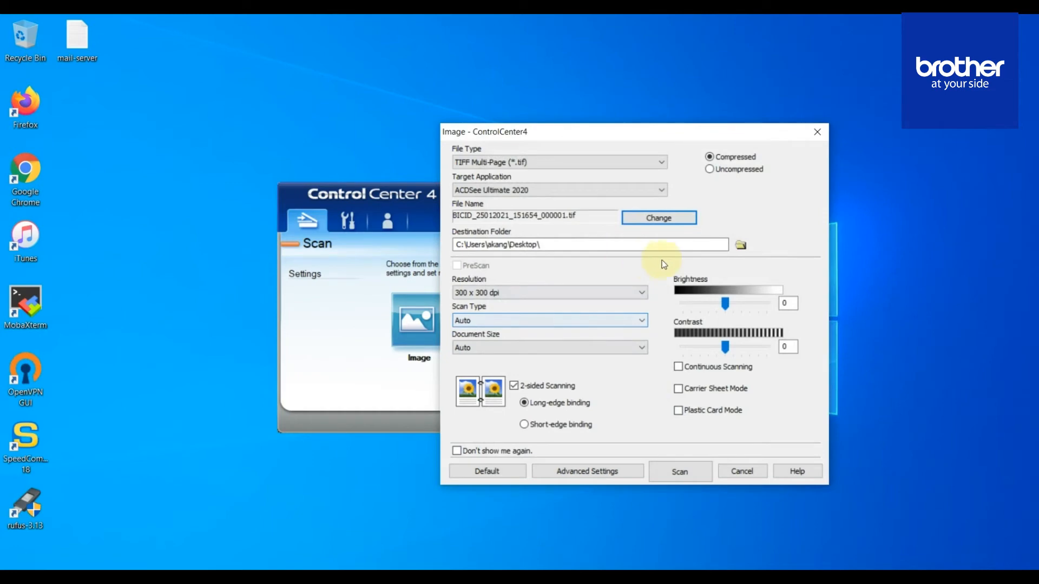
- Choose the Desktop as the destination folder and keep the resolution at 300 x 300 dpi
{"action": "left_click", "coordinate": [741, 245]}
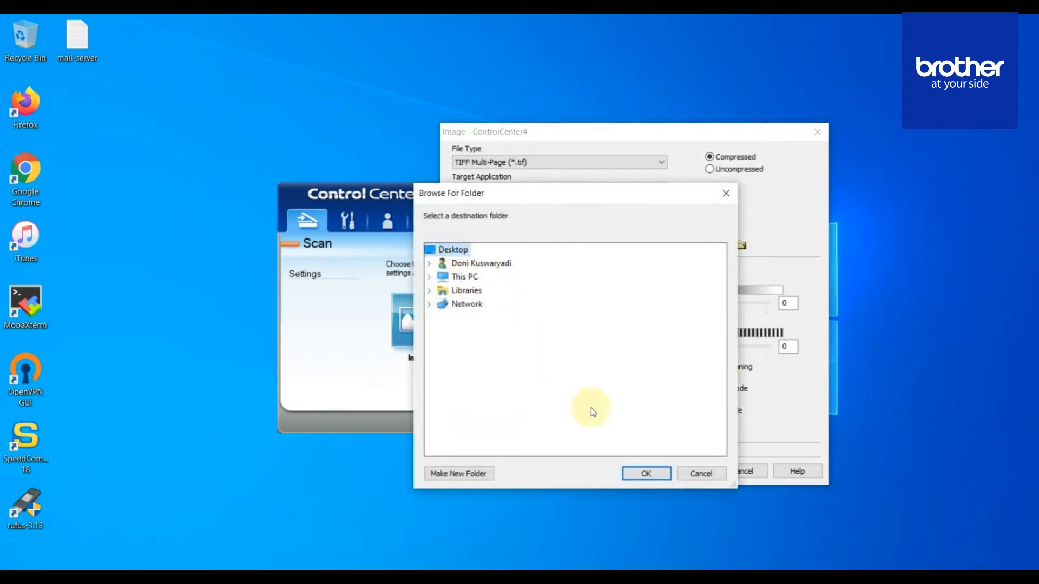
{"action": "left_click", "coordinate": [645, 475]}
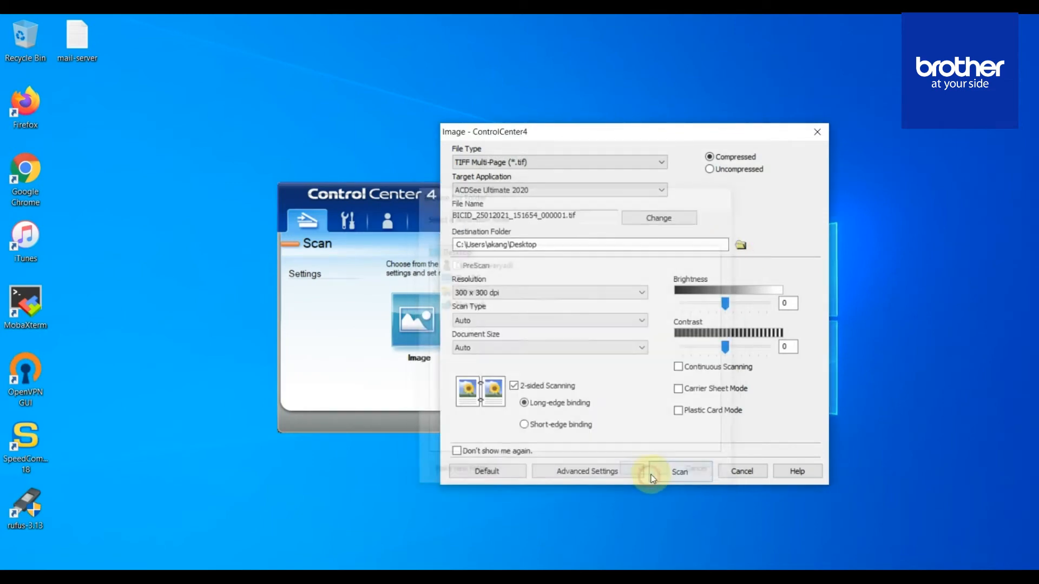
{"action": "left_click", "coordinate": [561, 299]}
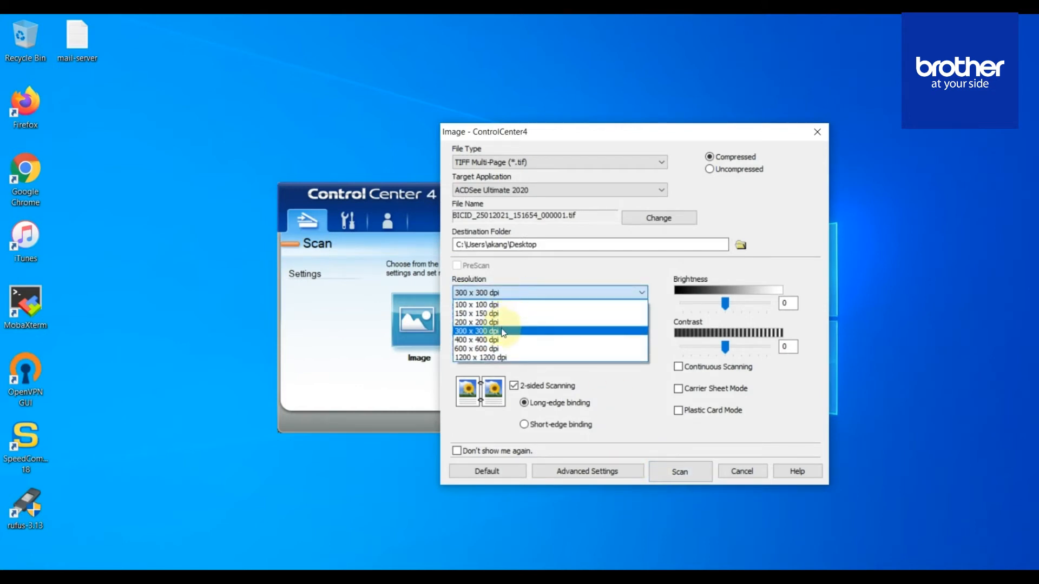
{"action": "left_click", "coordinate": [504, 331]}
- Review the scan type and document size options and keep both set to Auto
{"action": "left_click", "coordinate": [563, 322]}
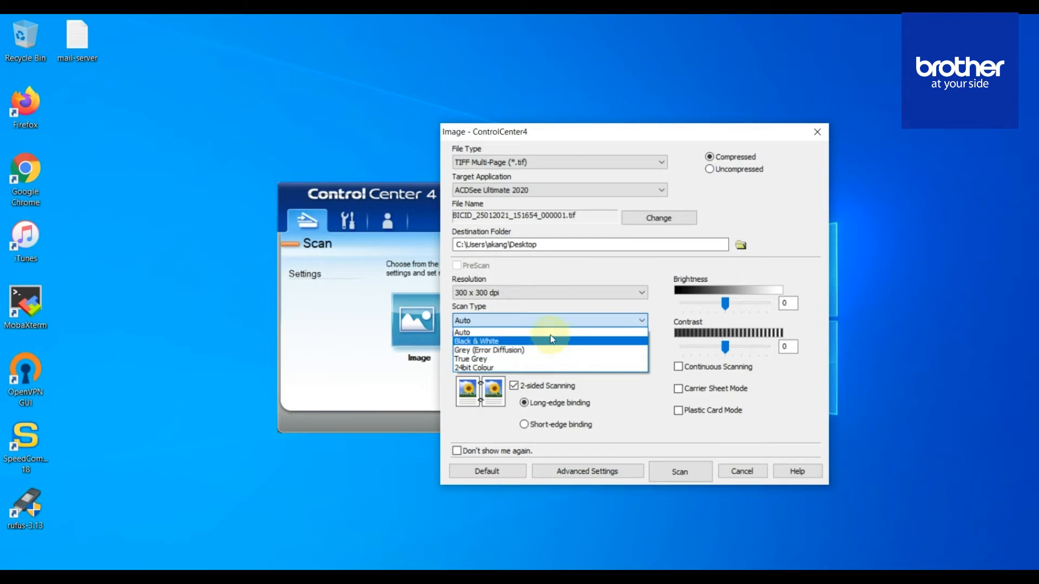
{"action": "left_click", "coordinate": [543, 331]}
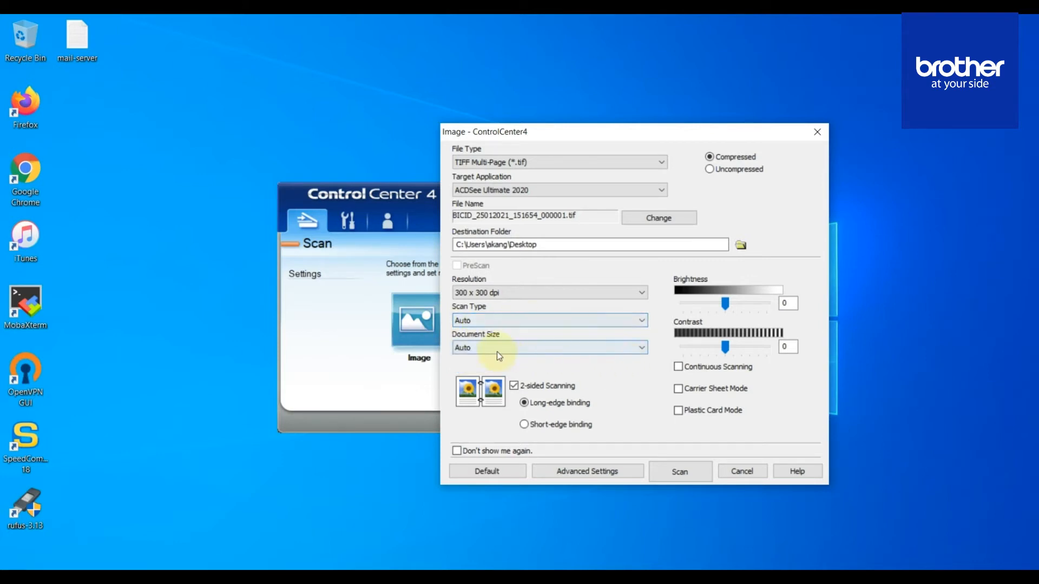
{"action": "left_click", "coordinate": [541, 347]}
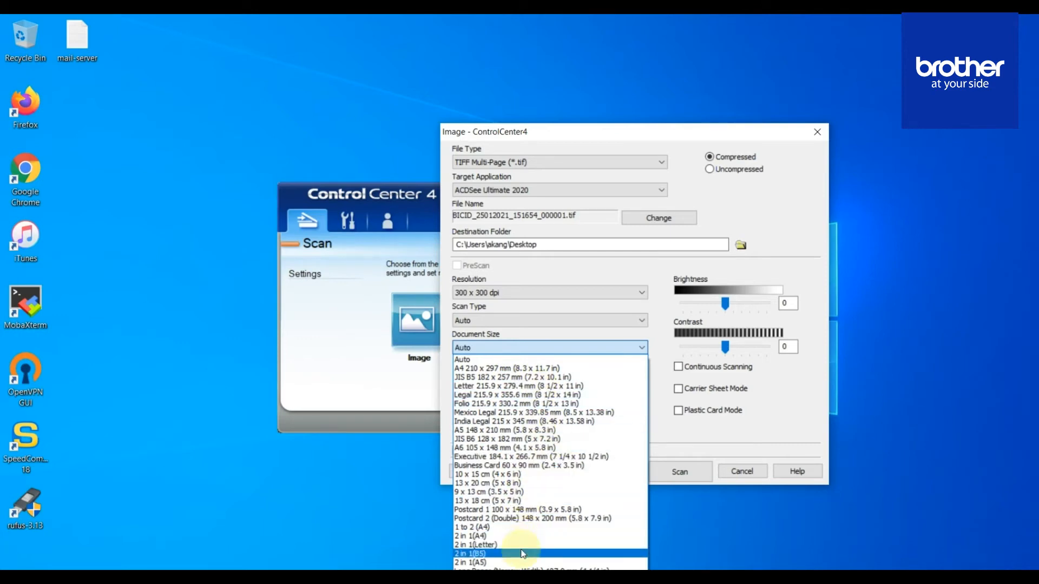
{"action": "left_click", "coordinate": [479, 359]}
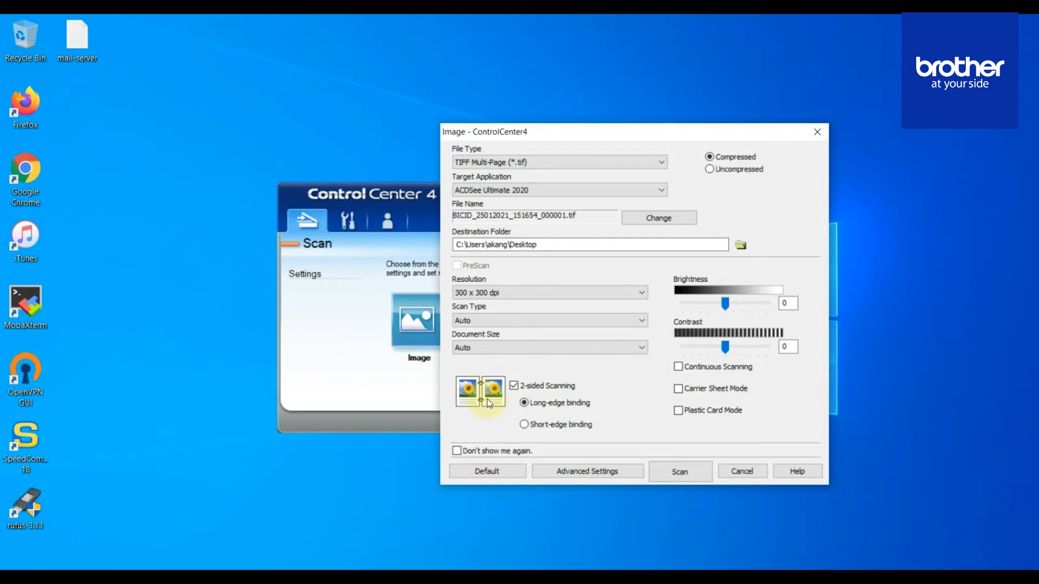
- Try short-edge binding for 2-sided scanning and return to long-edge binding
{"action": "left_click", "coordinate": [543, 426]}
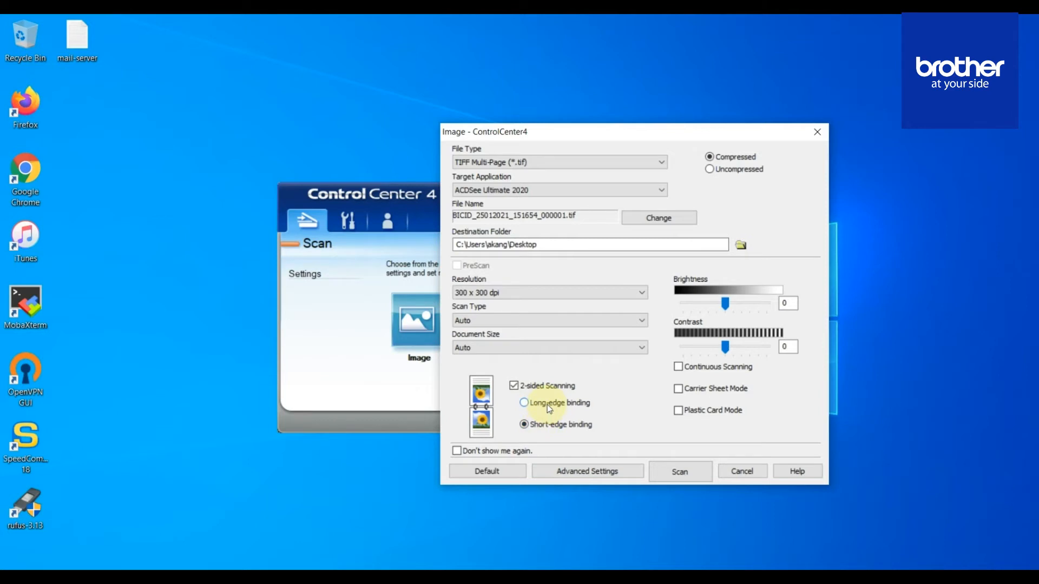
{"action": "left_click", "coordinate": [547, 404]}
{"action": "left_click", "coordinate": [546, 422]}
{"action": "left_click", "coordinate": [555, 405]}
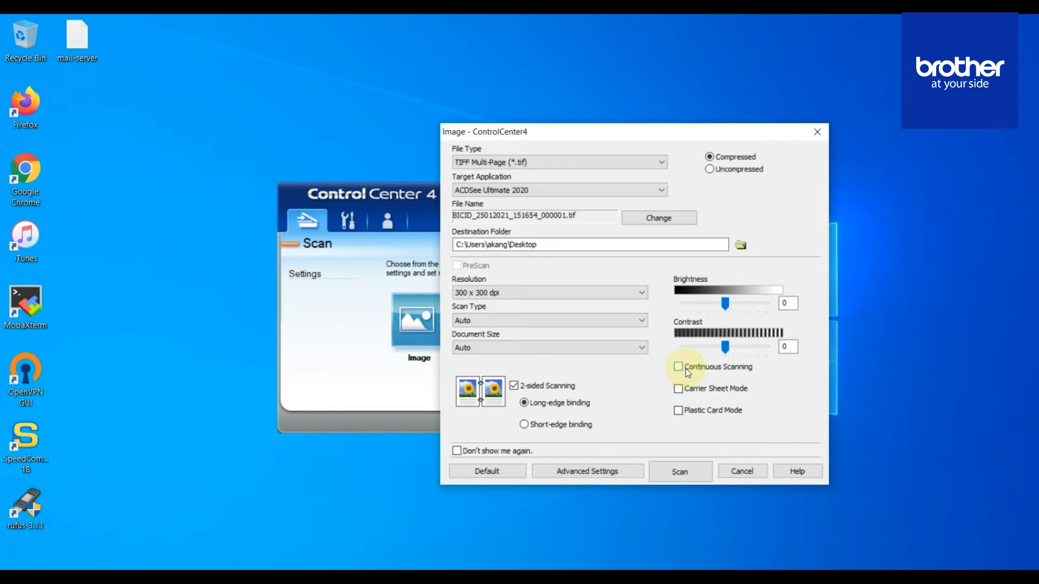
- Try to enable Carrier Sheet Mode with the Auto document size and turn it off again
{"action": "left_click", "coordinate": [726, 393]}
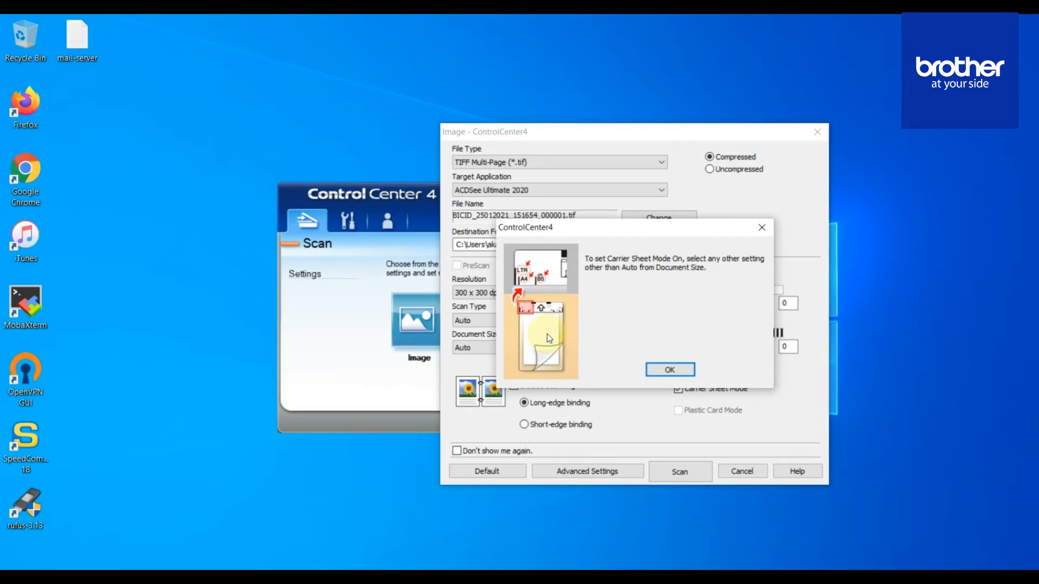
{"action": "left_click", "coordinate": [669, 370]}
{"action": "left_click", "coordinate": [678, 389]}
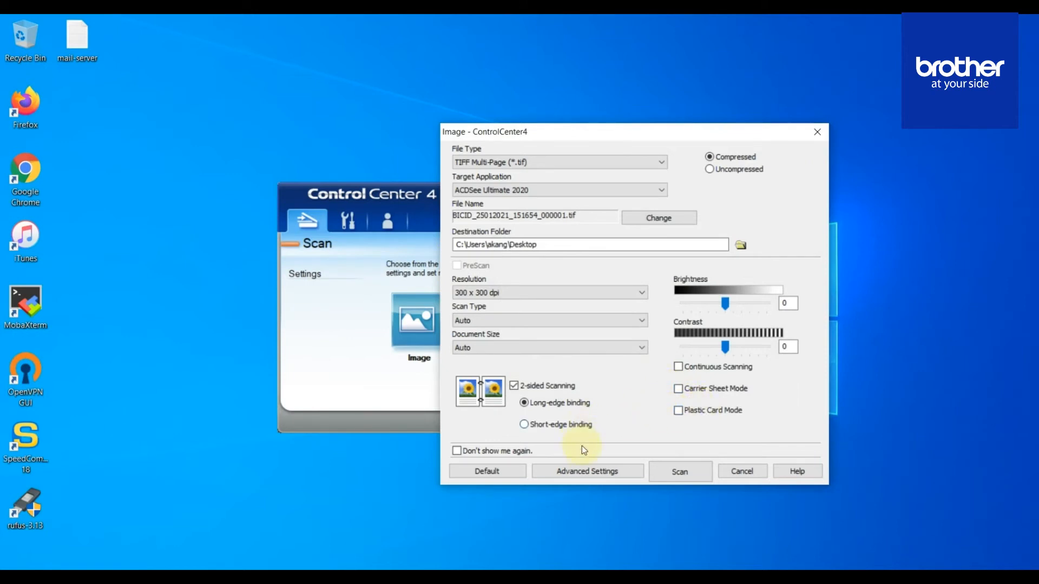
- Try Auto Image Rotation and Display Scanning Results in the advanced scan settings, leaving both turned off
{"action": "left_click", "coordinate": [589, 469]}
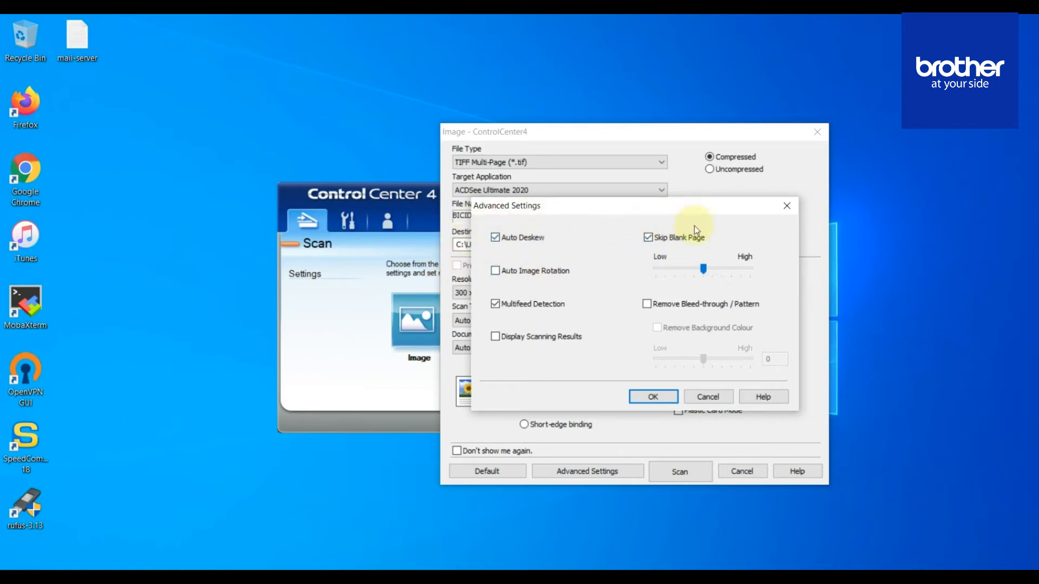
{"action": "left_click", "coordinate": [509, 277]}
{"action": "left_click", "coordinate": [511, 276]}
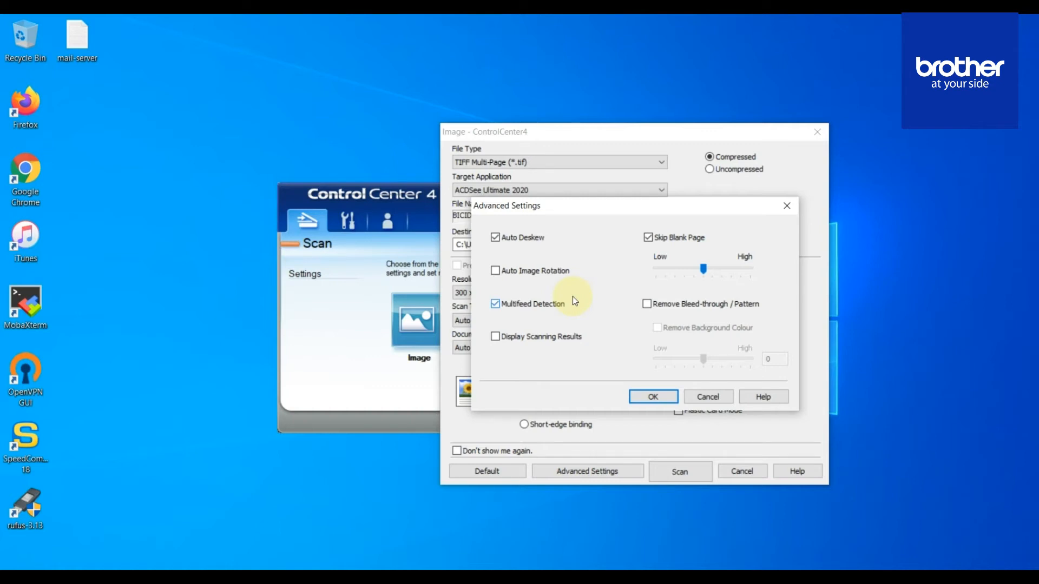
{"action": "left_click", "coordinate": [512, 340]}
{"action": "left_click", "coordinate": [522, 342]}
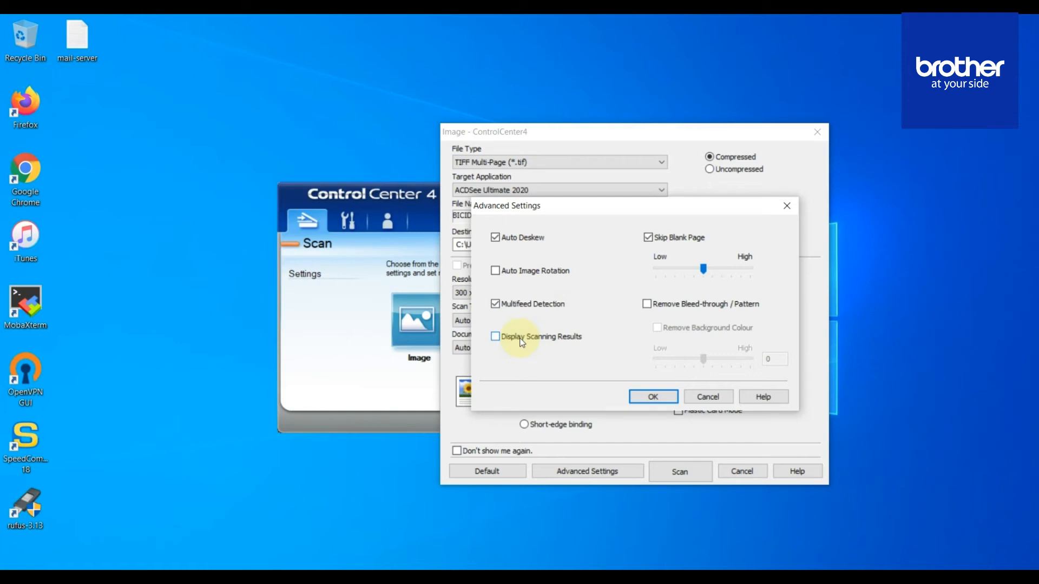
{"action": "left_click", "coordinate": [654, 398]}
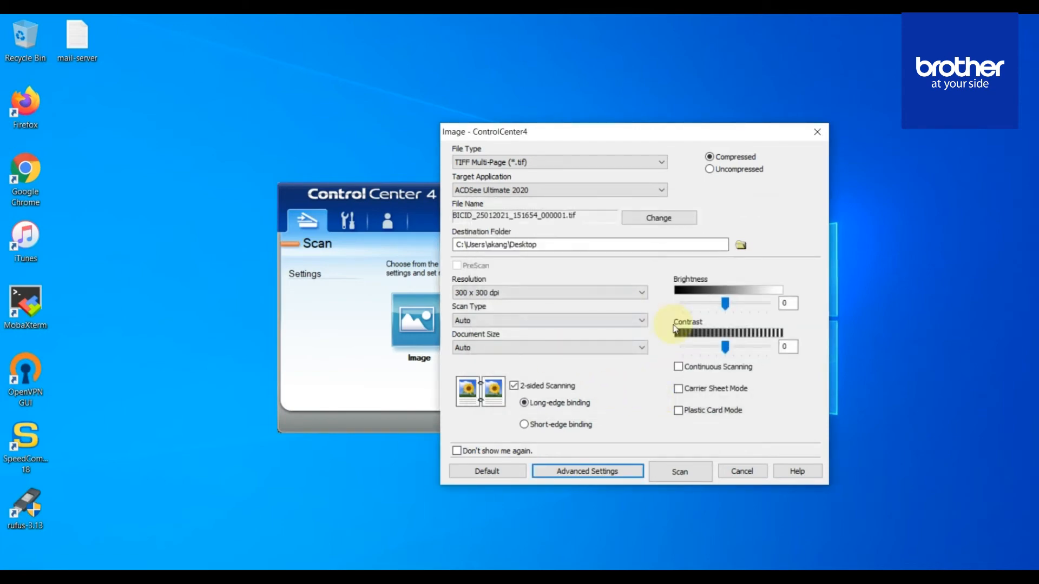
- Keep TIFF Multi-Page (*.tif) as the file type and start the image scan
{"action": "left_click", "coordinate": [650, 163]}
{"action": "left_click", "coordinate": [650, 164]}
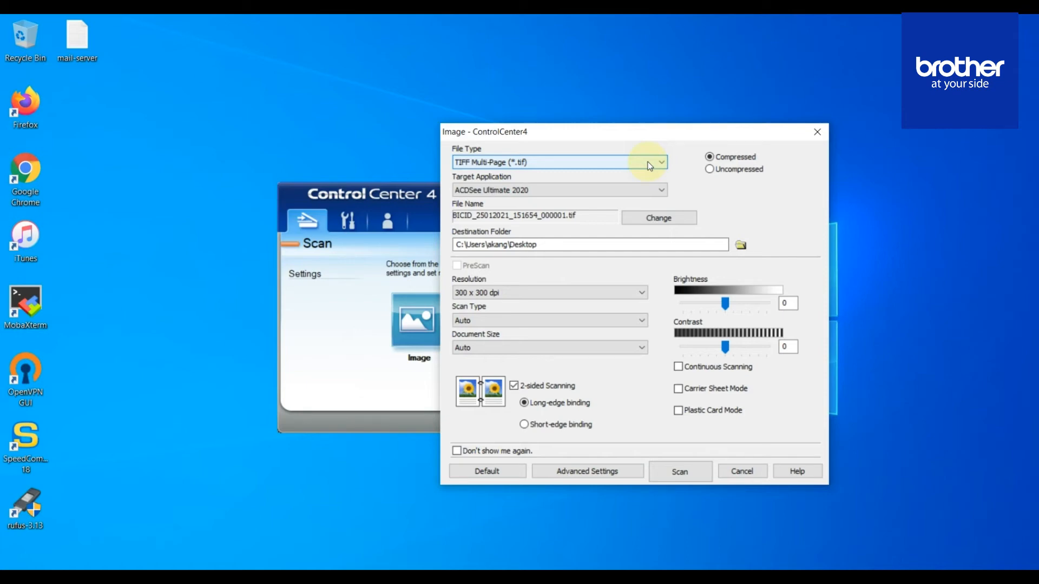
{"action": "left_click", "coordinate": [687, 471]}
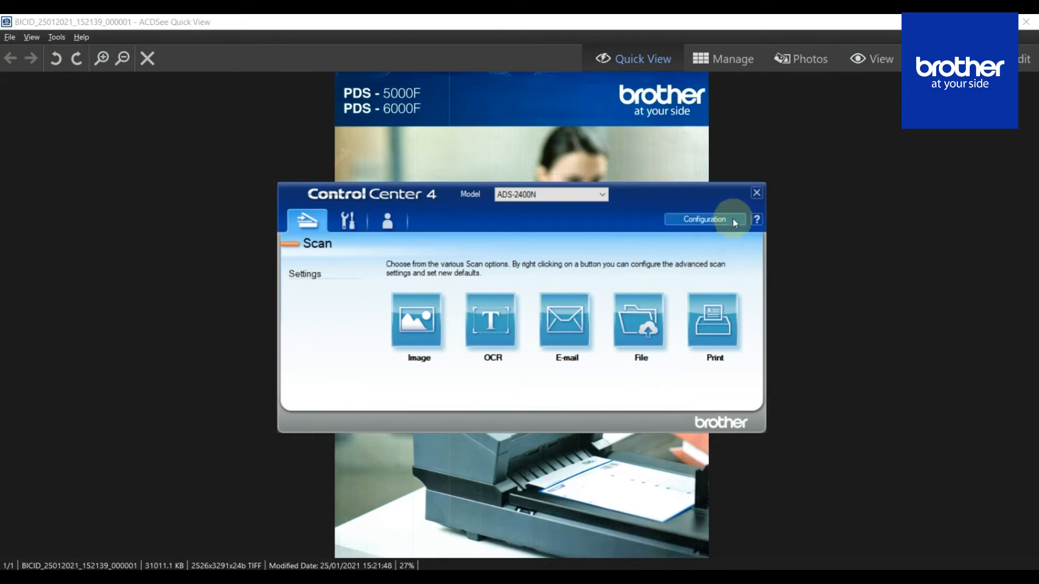
- Move the ControlCenter4 window aside to view the scanned image in ACDSee, and close ACDSee
{"action": "left_click_drag", "start_coordinate": [691, 198], "coordinate": [970, 311]}
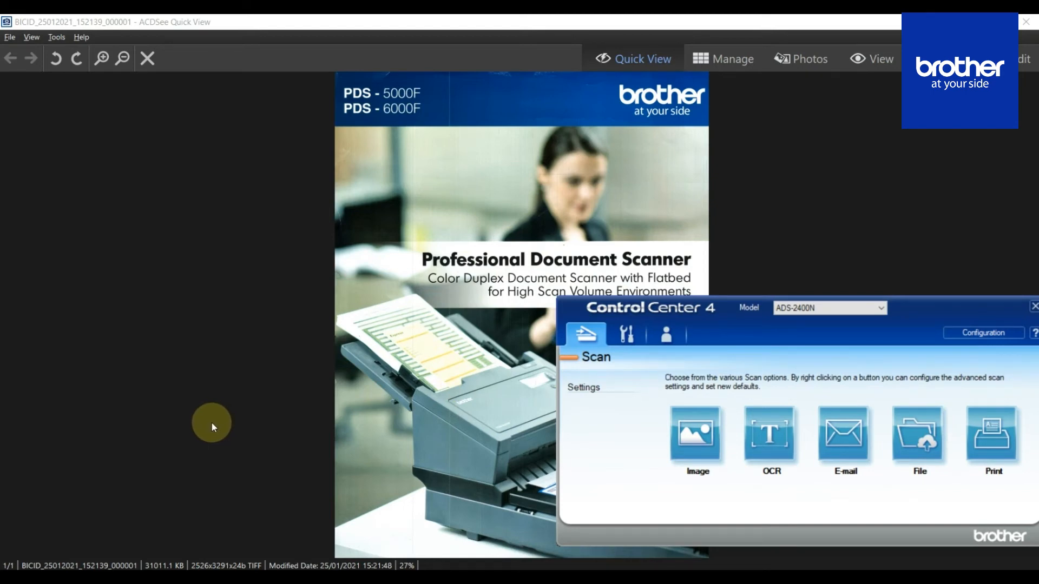
{"action": "left_click", "coordinate": [411, 297]}
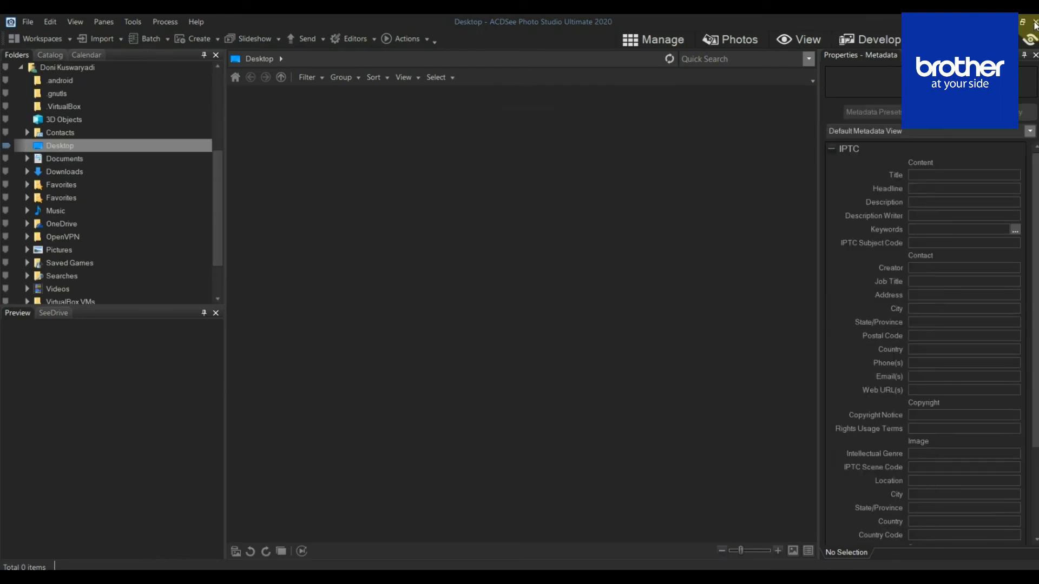
{"action": "left_click", "coordinate": [1035, 23]}
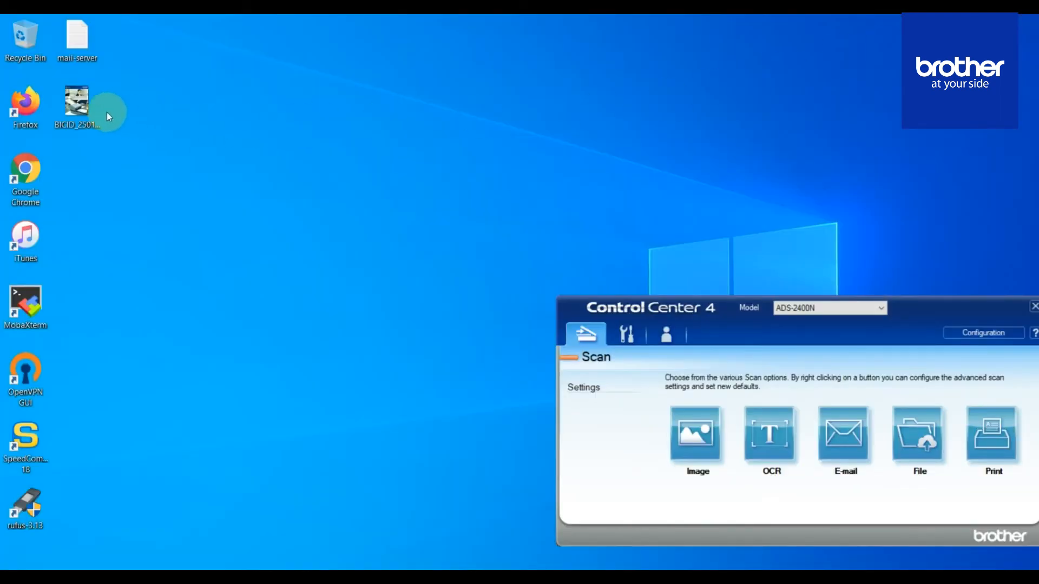
- Open the scanned TIFF file on the desktop with Windows Photo Viewer
{"action": "left_click", "coordinate": [80, 111]}
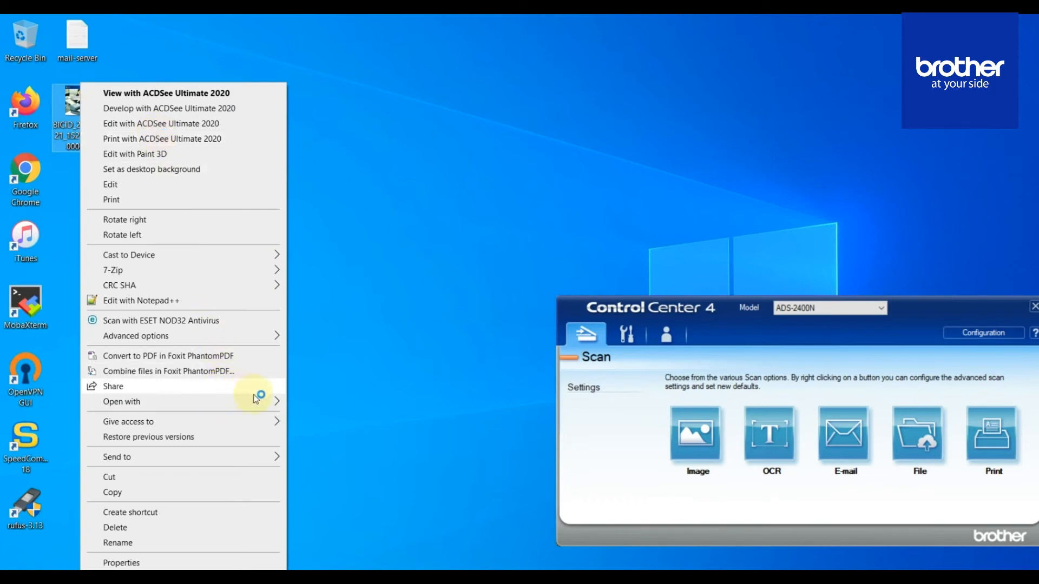
{"action": "mouse_move", "coordinate": [258, 400]}
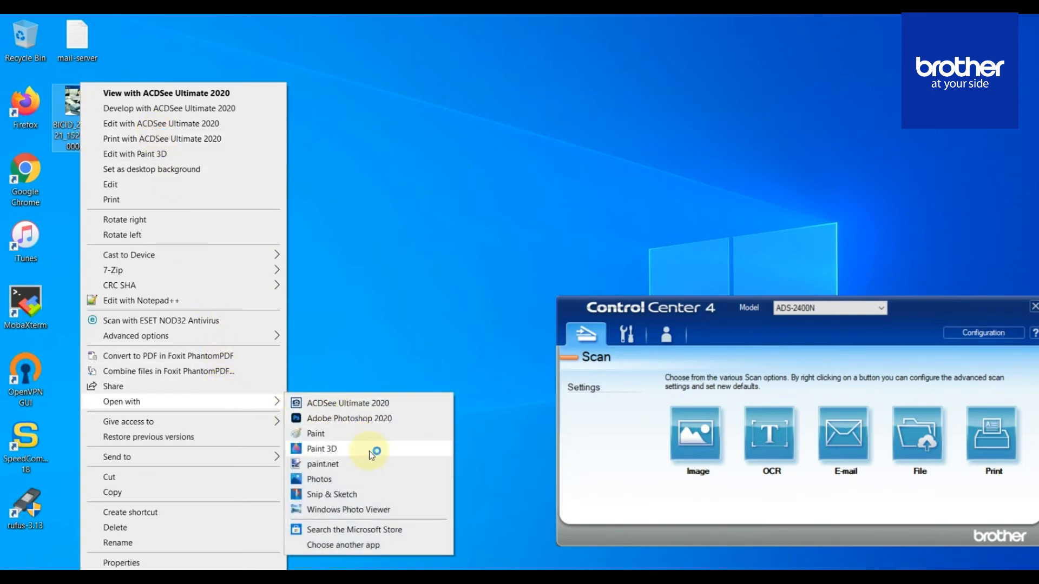
{"action": "left_click", "coordinate": [380, 509]}
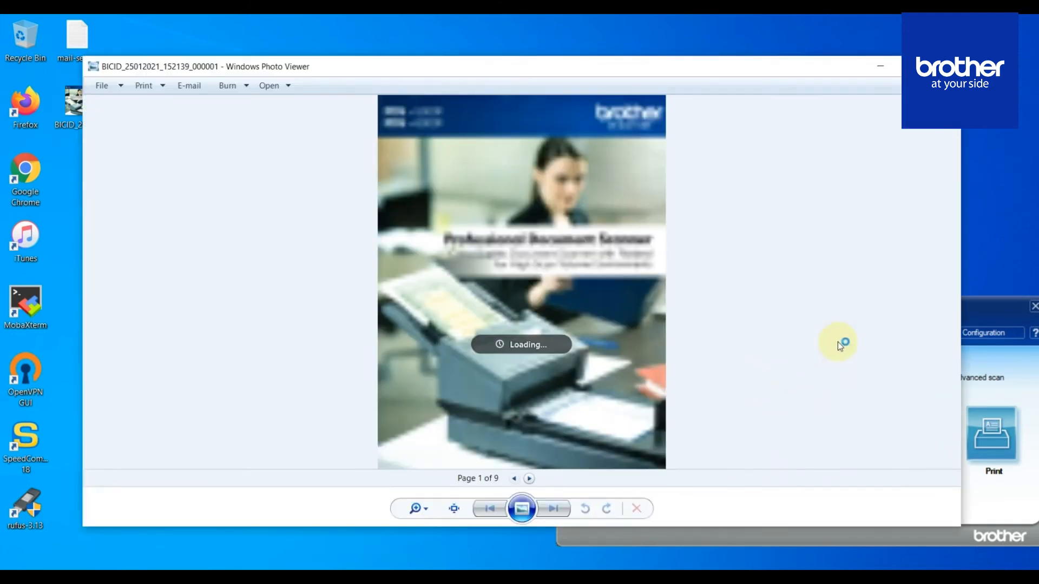
- Try Windows Photo Viewer as the target application in ControlCenter4's image scan settings, and close the settings without scanning
{"action": "left_click_drag", "start_coordinate": [986, 312], "coordinate": [817, 293]}
{"action": "left_click", "coordinate": [532, 412]}
{"action": "left_click", "coordinate": [519, 301]}
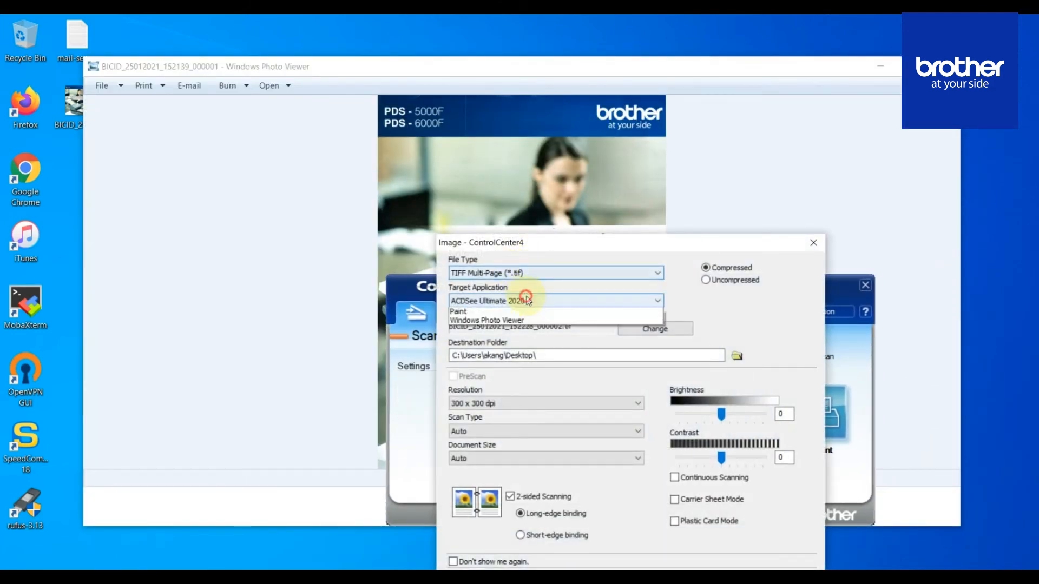
{"action": "left_click", "coordinate": [516, 339]}
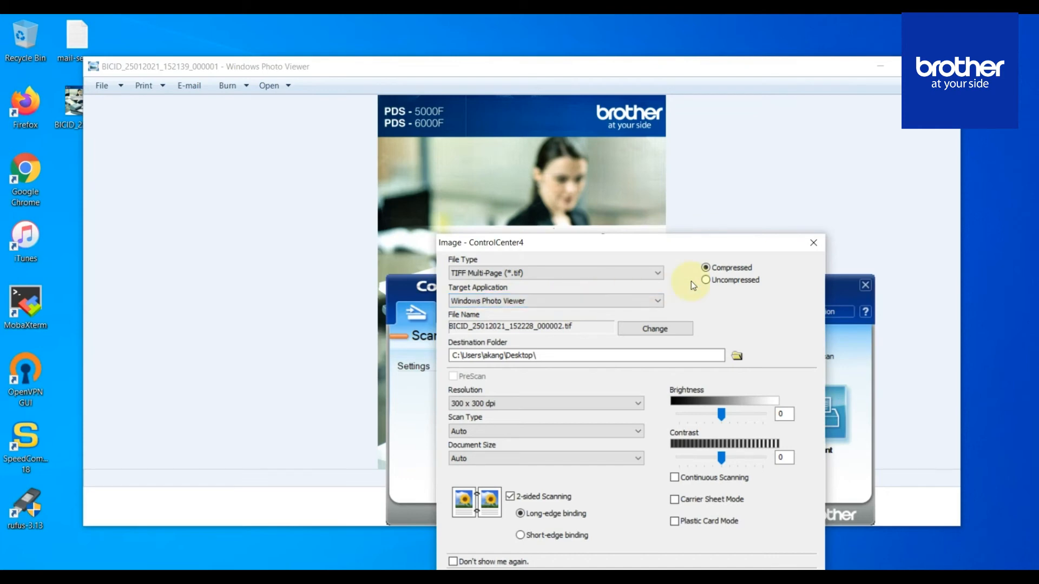
{"action": "left_click", "coordinate": [812, 243]}
{"action": "left_click_drag", "start_coordinate": [792, 290], "coordinate": [902, 282]}
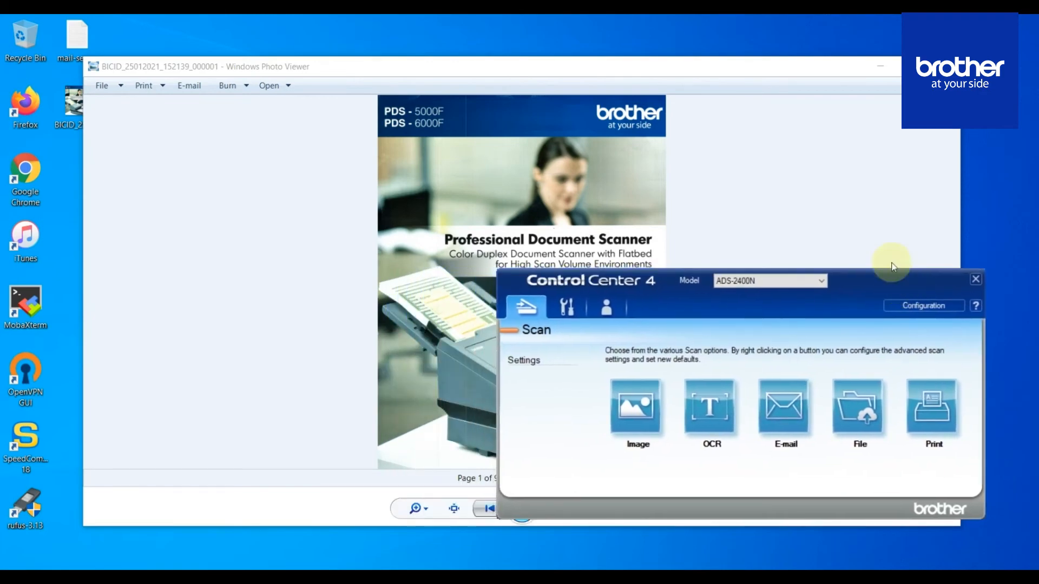
- Page forward and back through the scanned TIFF in Windows Photo Viewer, ending on page 2
{"action": "left_click", "coordinate": [741, 69]}
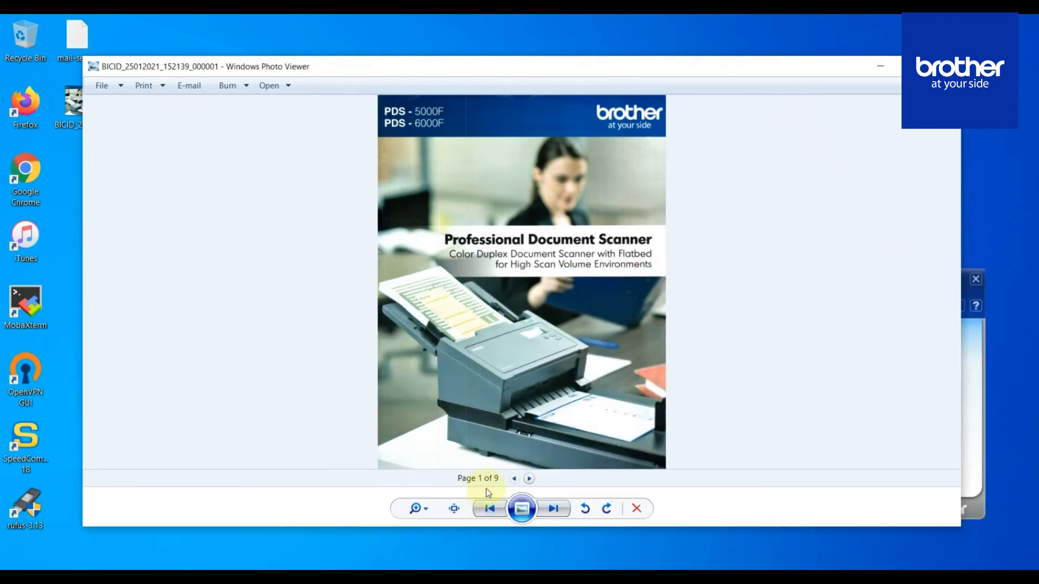
{"action": "left_click", "coordinate": [530, 478]}
{"action": "left_click", "coordinate": [530, 478]}
{"action": "left_click", "coordinate": [529, 478]}
{"action": "left_click", "coordinate": [530, 479]}
{"action": "left_click", "coordinate": [529, 478]}
{"action": "left_click", "coordinate": [529, 478]}
{"action": "left_click", "coordinate": [530, 479]}
{"action": "left_click", "coordinate": [530, 478]}
{"action": "left_click", "coordinate": [514, 479]}
{"action": "left_click", "coordinate": [514, 478]}
{"action": "left_click", "coordinate": [514, 479]}
{"action": "left_click", "coordinate": [514, 478]}
{"action": "left_click", "coordinate": [514, 478]}
{"action": "left_click", "coordinate": [514, 478]}
{"action": "left_click", "coordinate": [514, 479]}
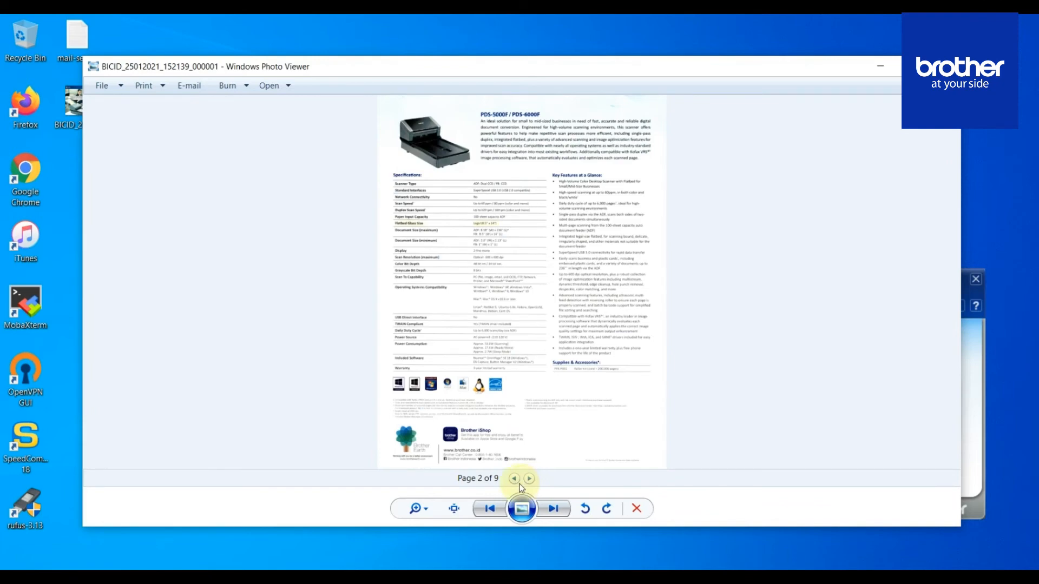
{"action": "left_click", "coordinate": [514, 478]}
{"action": "left_click", "coordinate": [529, 479]}
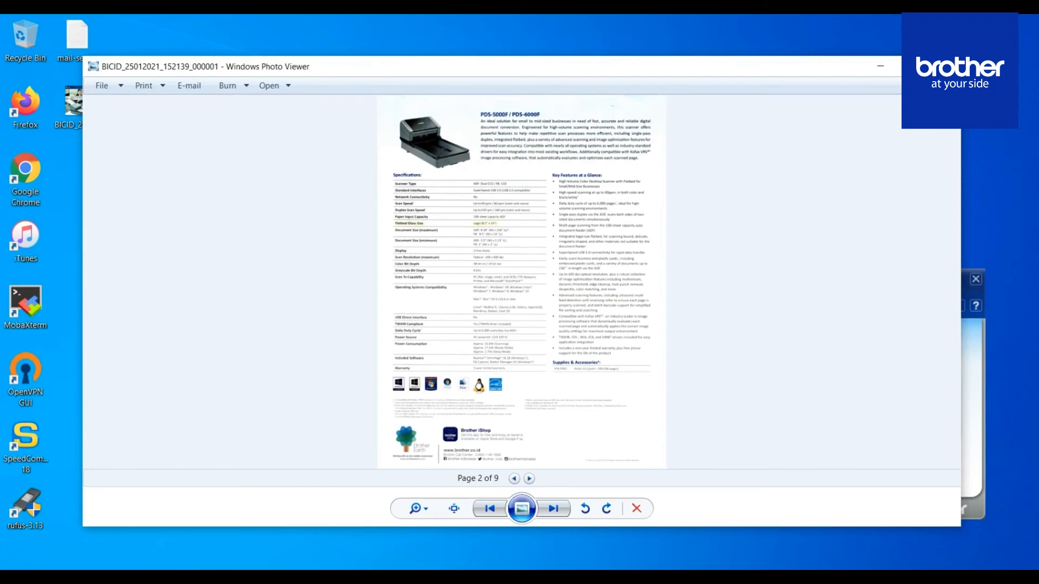
- Close Windows Photo Viewer and keep Searchable PDF Multi-Page (*.pdf) as the file type in ControlCenter4's OCR scan settings
{"action": "left_click", "coordinate": [945, 66]}
{"action": "left_click_drag", "start_coordinate": [654, 281], "coordinate": [373, 198]}
{"action": "left_click", "coordinate": [437, 327]}
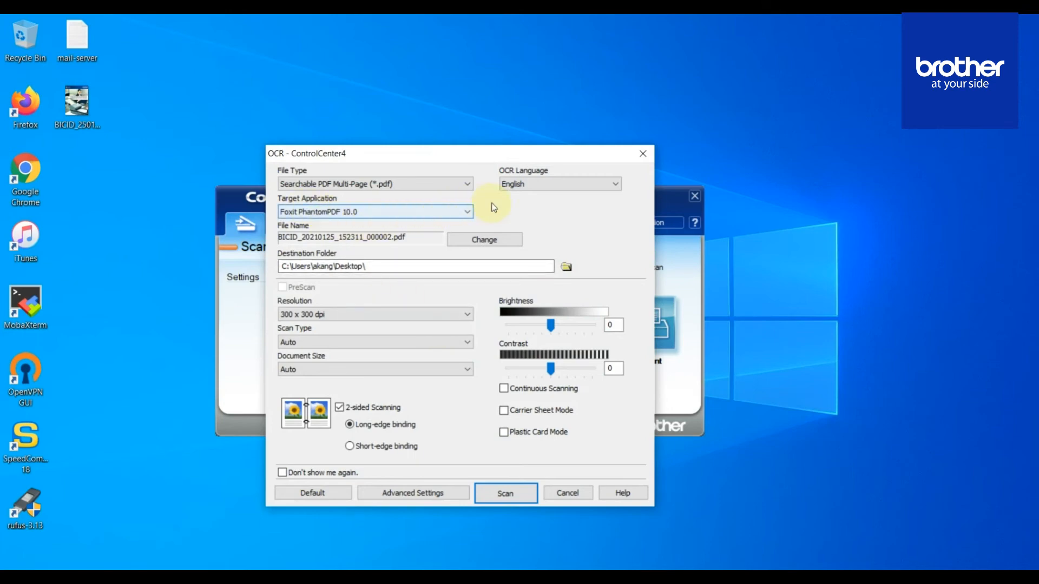
{"action": "left_click", "coordinate": [461, 187]}
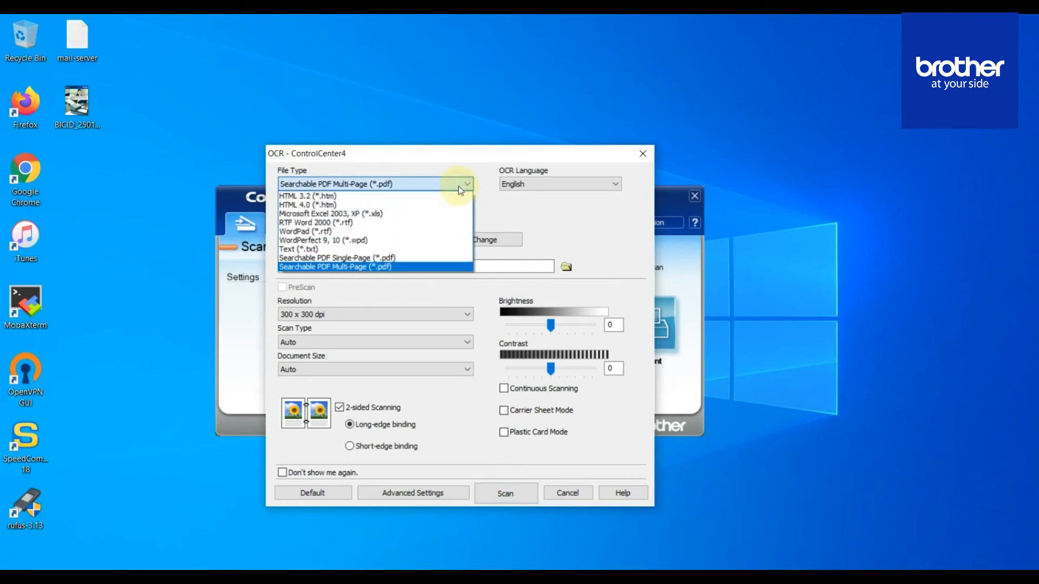
{"action": "left_click", "coordinate": [359, 264]}
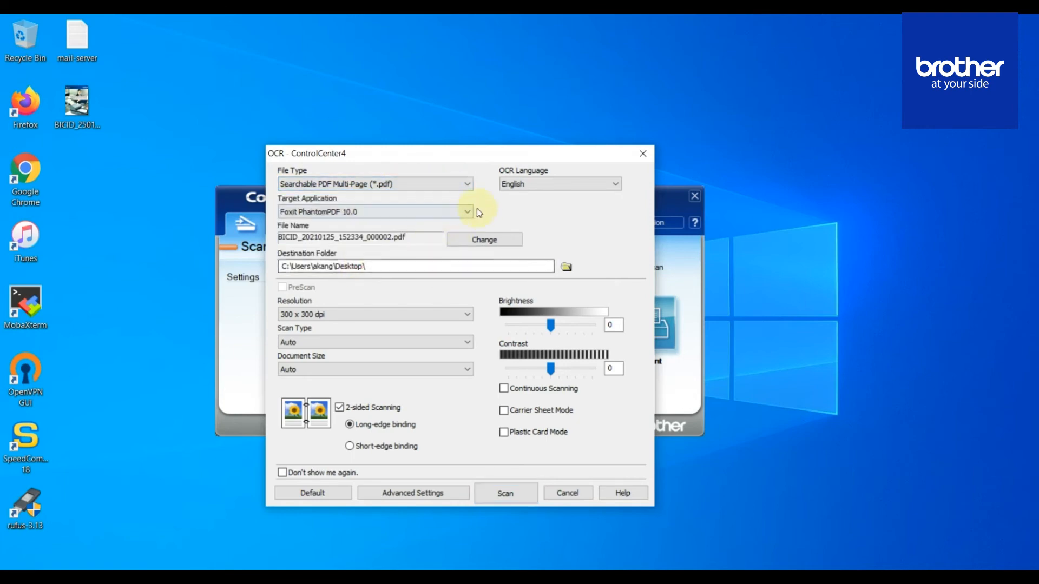
- Keep English as the OCR language and Foxit PhantomPDF 10.0 as the target application
{"action": "left_click", "coordinate": [547, 187]}
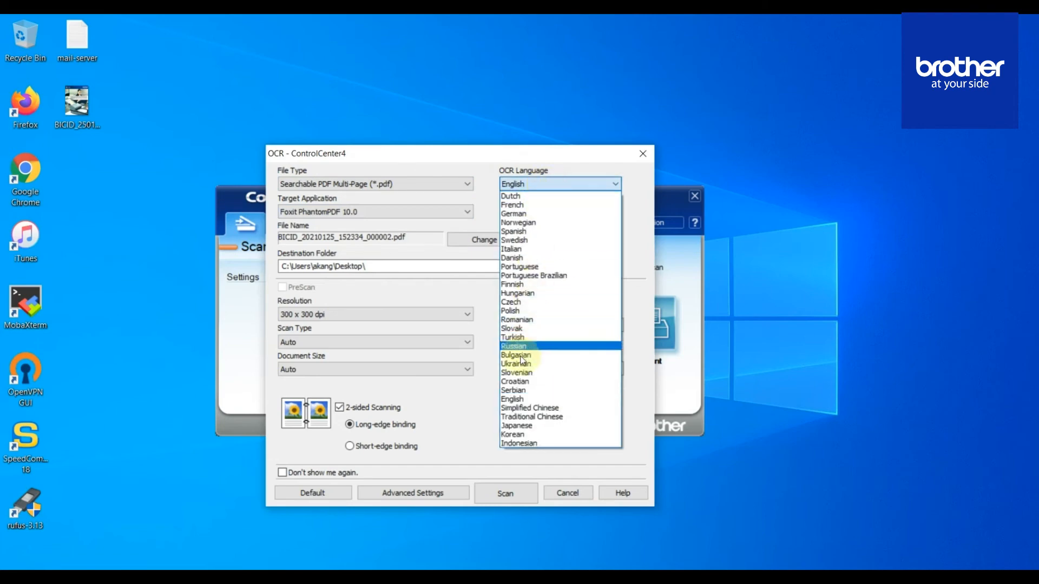
{"action": "left_click", "coordinate": [513, 399]}
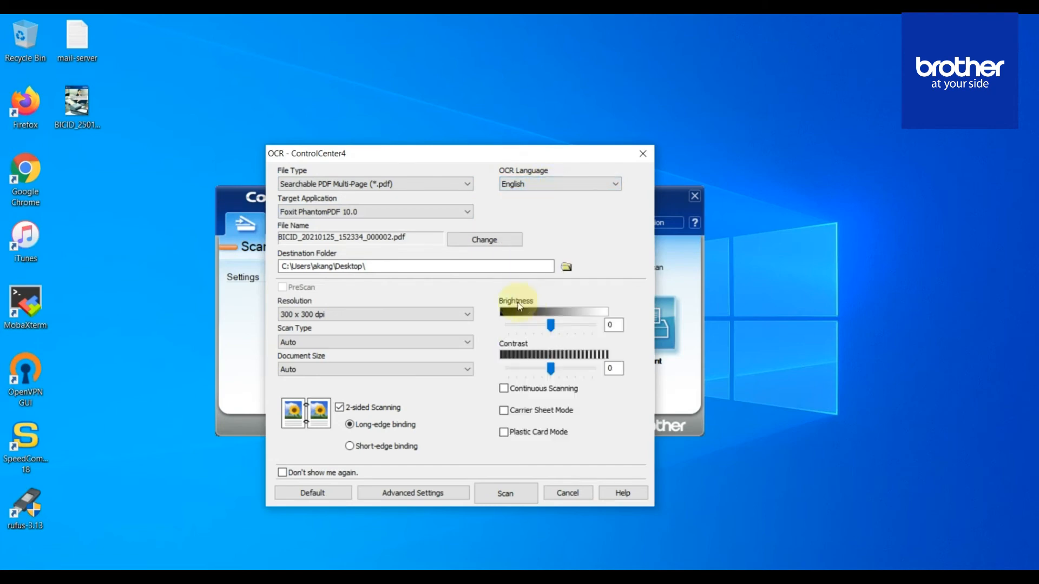
{"action": "left_click", "coordinate": [401, 211]}
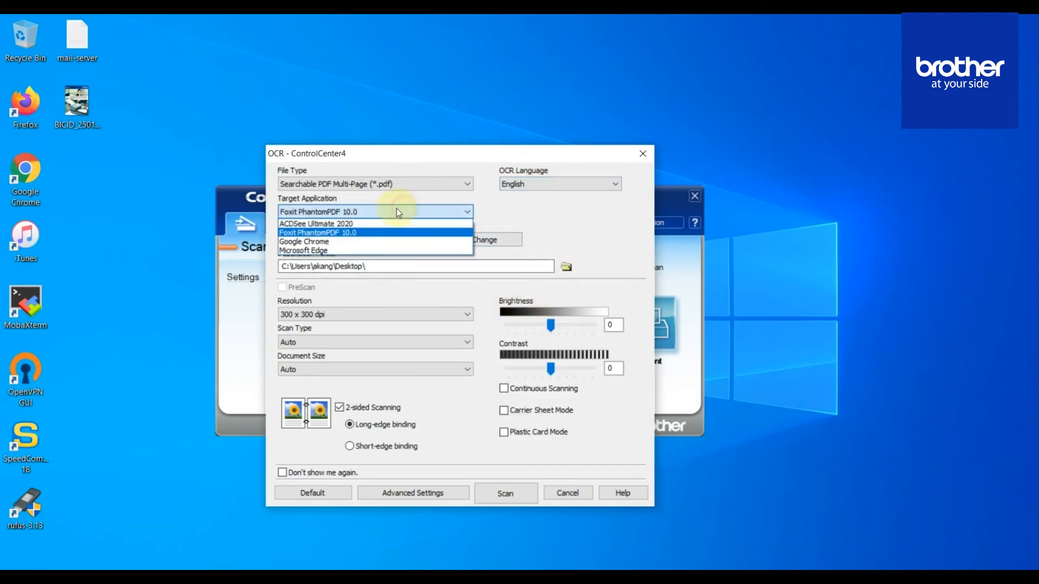
{"action": "left_click", "coordinate": [367, 234]}
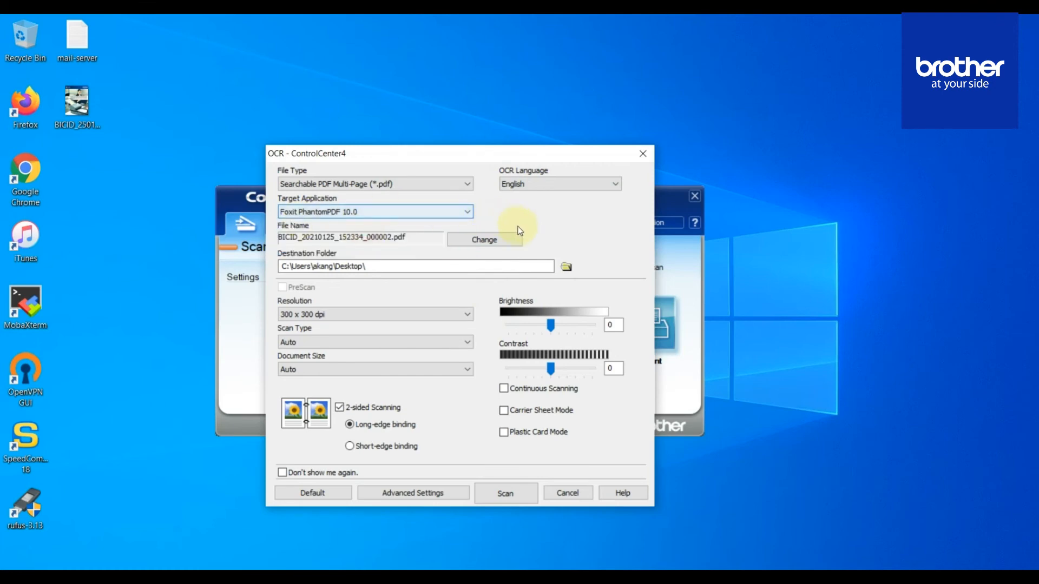
- Reset the continuous counter in the OCR file name settings, keeping the Name_Date_Counter style
{"action": "left_click", "coordinate": [481, 240]}
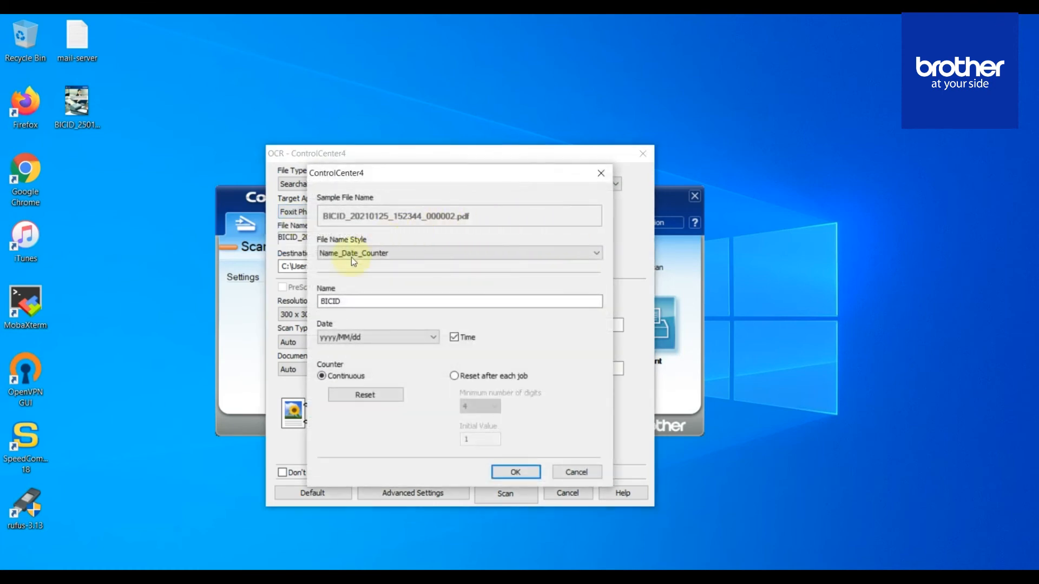
{"action": "left_click", "coordinate": [393, 395]}
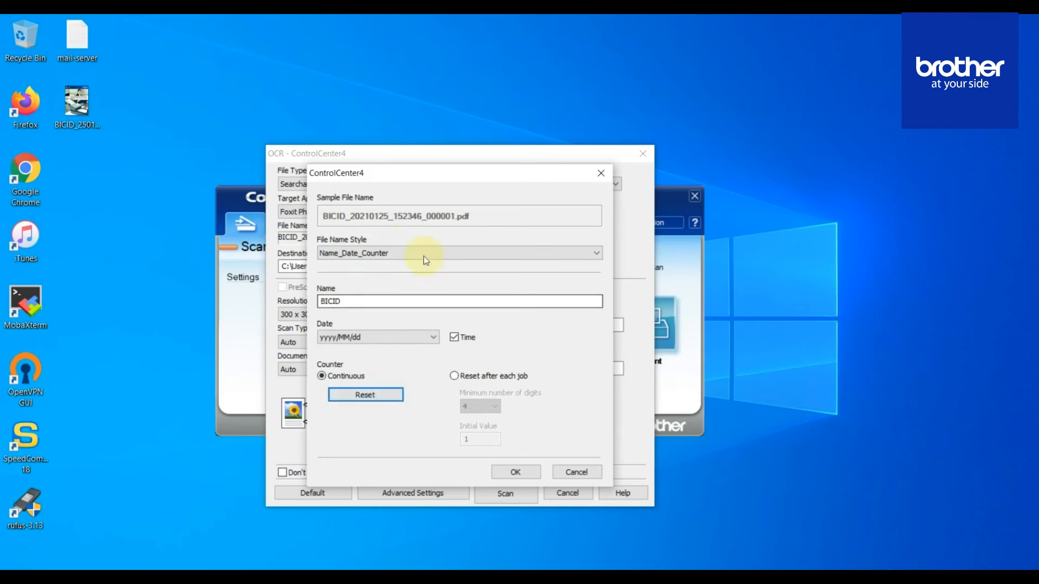
{"action": "left_click", "coordinate": [519, 472]}
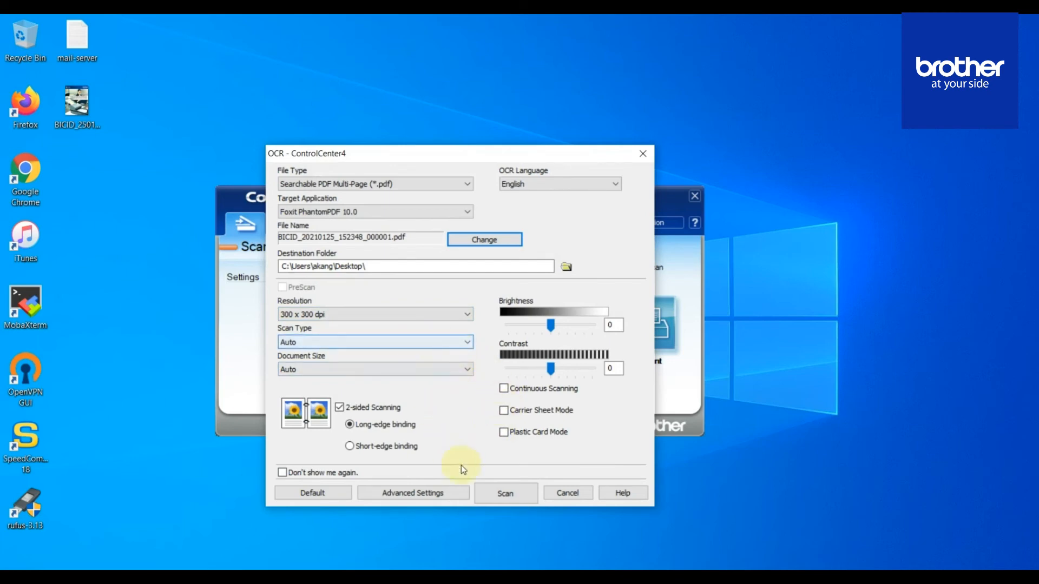
- Run the OCR scan, dismiss the completion summary, and allow ControlCenter4 to open the PDF in Foxit PhantomPDF
{"action": "left_click", "coordinate": [505, 494]}
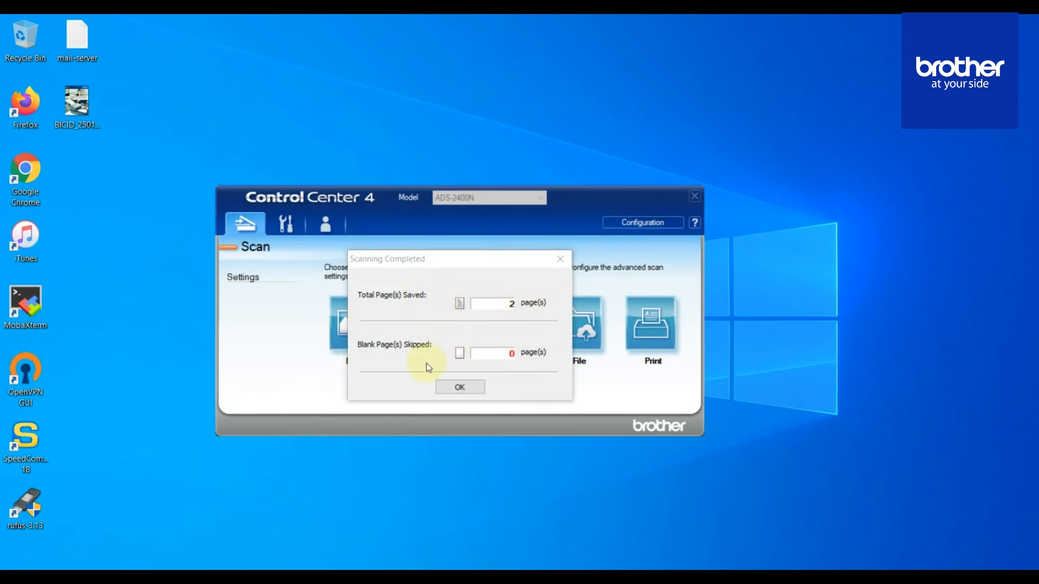
{"action": "left_click", "coordinate": [461, 387]}
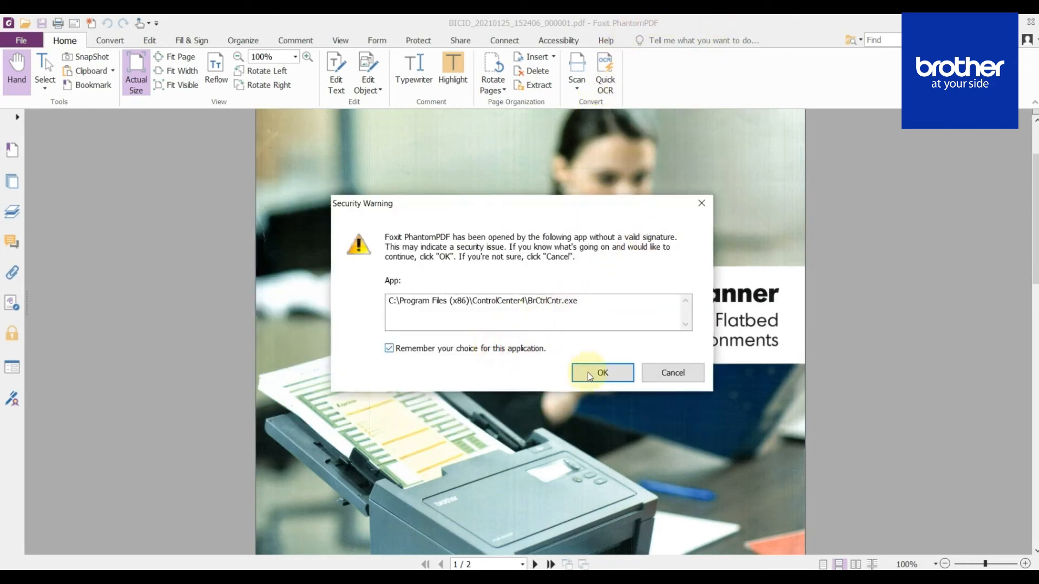
{"action": "left_click", "coordinate": [589, 376]}
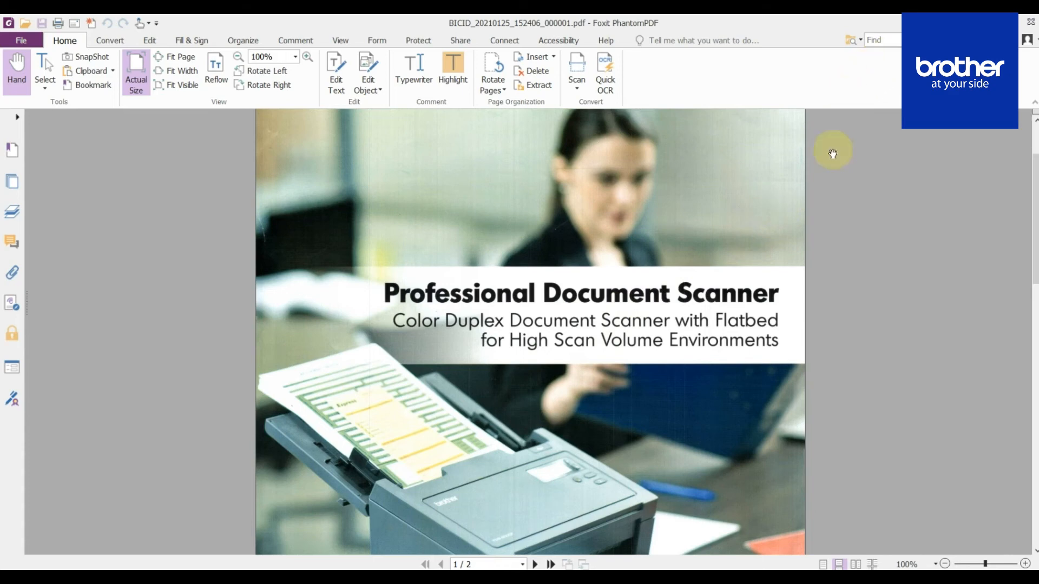
- Search the scanned PDF for "Colo" in Foxit PhantomPDF
{"action": "left_click", "coordinate": [610, 577]}
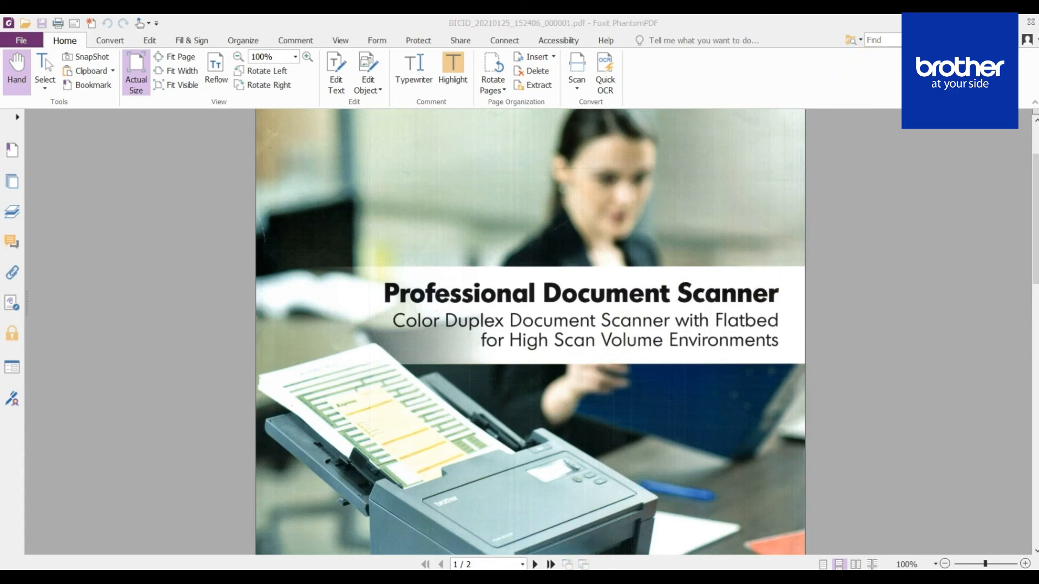
{"action": "left_click", "coordinate": [887, 41]}
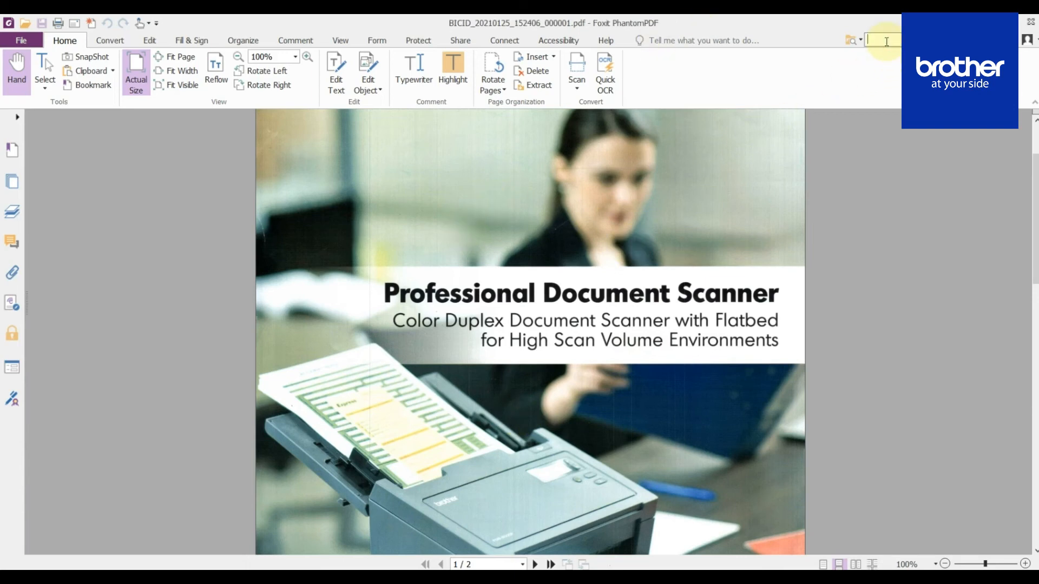
{"action": "type", "text": "Colo"}
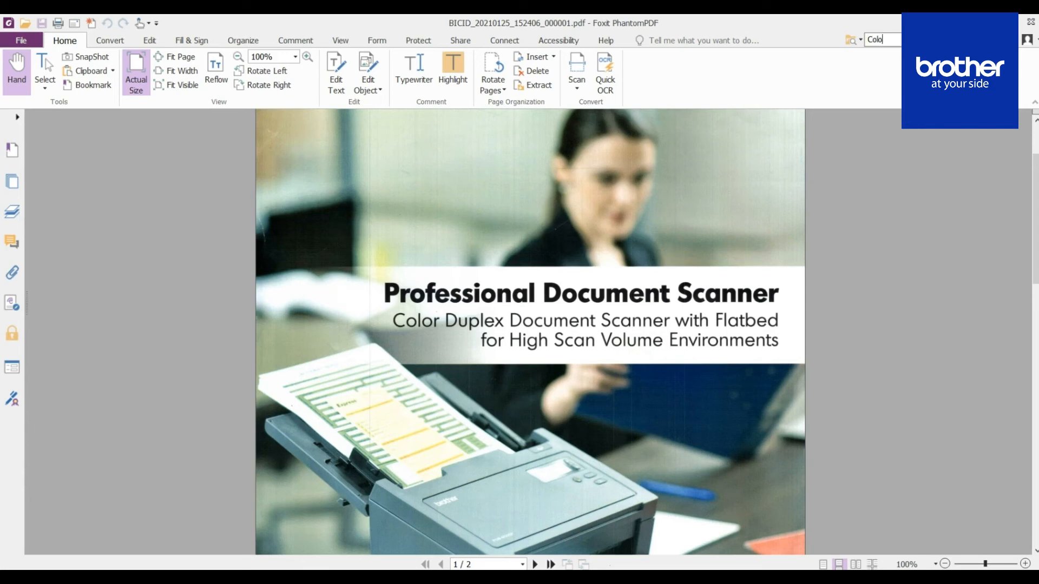
{"action": "key", "text": "Return"}
- Replace the search text with "SuperSpeed" and find it in the scanned PDF
{"action": "key", "text": "BackSpace"}
{"action": "key", "text": "BackSpace"}
{"action": "key", "text": "BackSpace"}
{"action": "key", "text": "BackSpace"}
{"action": "key", "text": "BackSpace"}
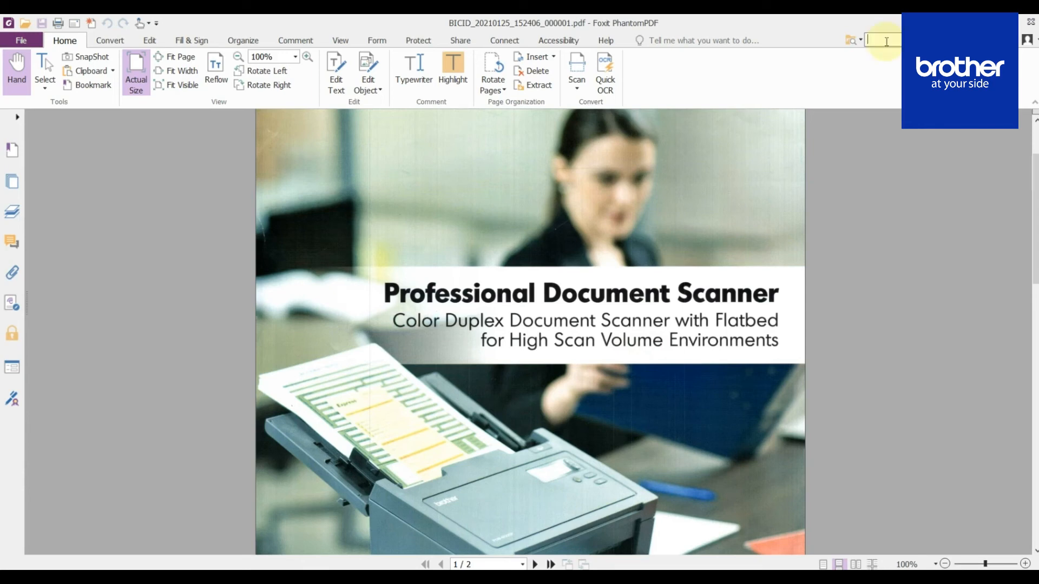
{"action": "type", "text": "SuperSpeed"}
{"action": "key", "text": "Return"}
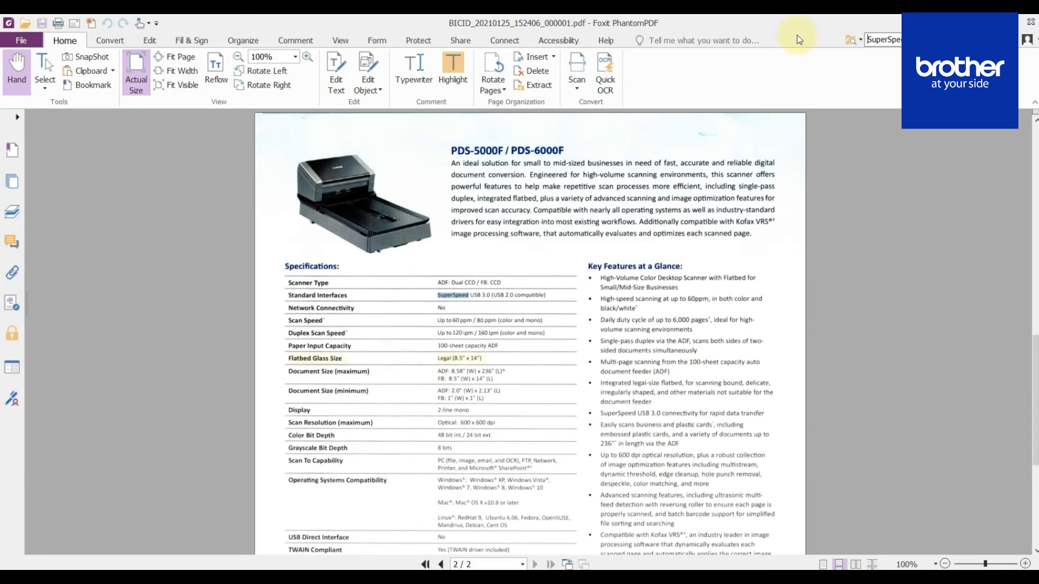
- Switch to ControlCenter4 and try Microsoft Excel 2003, XP (*.xls) as the OCR file type with Microsoft Excel as the target application
{"action": "left_click", "coordinate": [361, 577]}
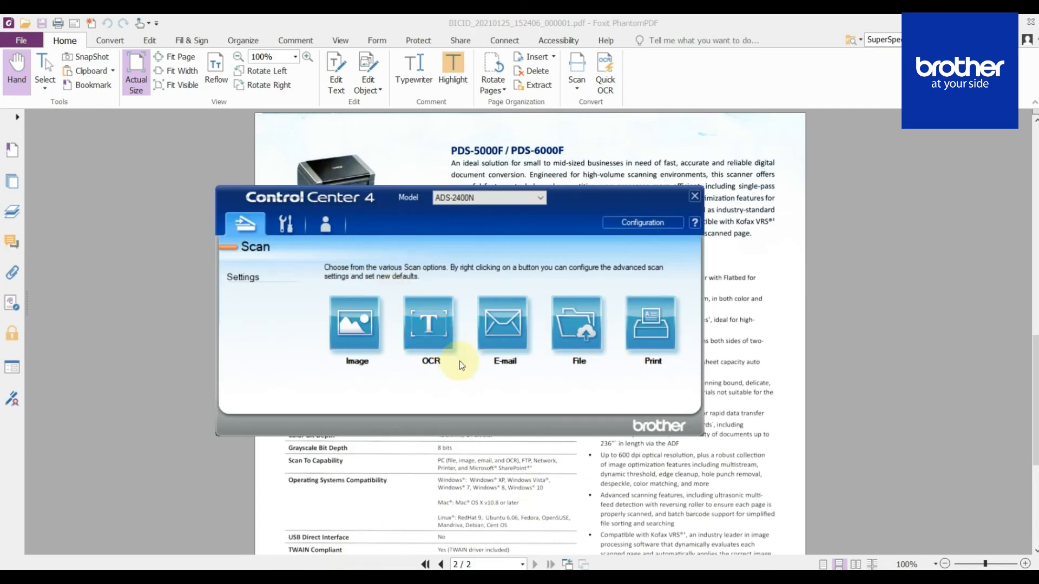
{"action": "left_click", "coordinate": [443, 347]}
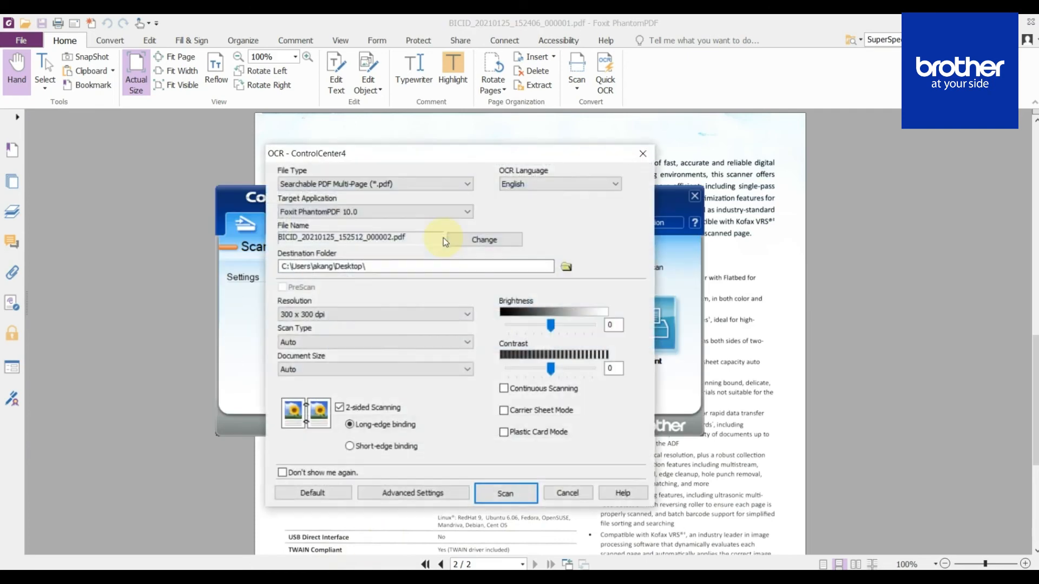
{"action": "left_click", "coordinate": [449, 187]}
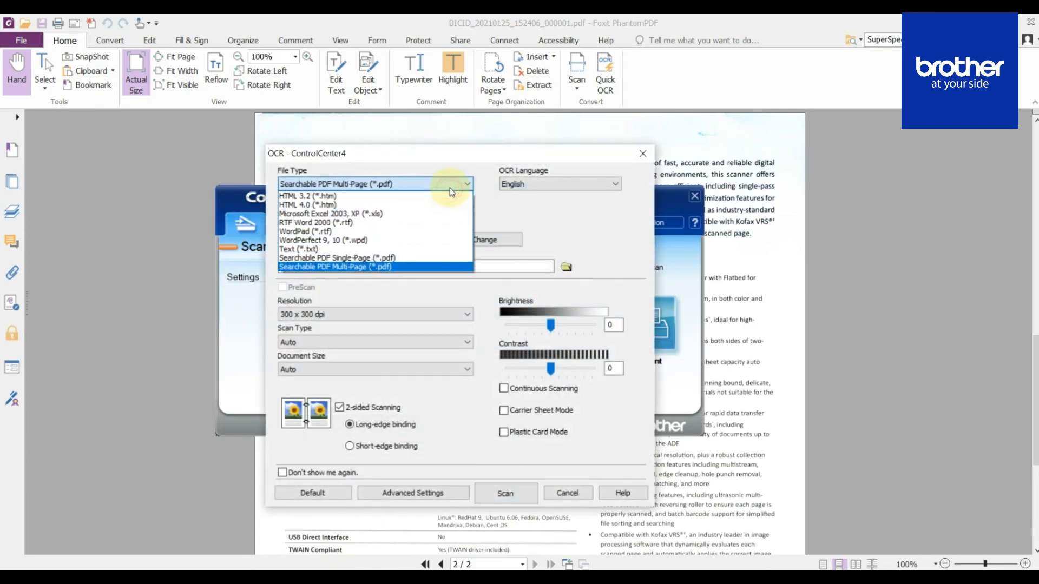
{"action": "left_click", "coordinate": [390, 214]}
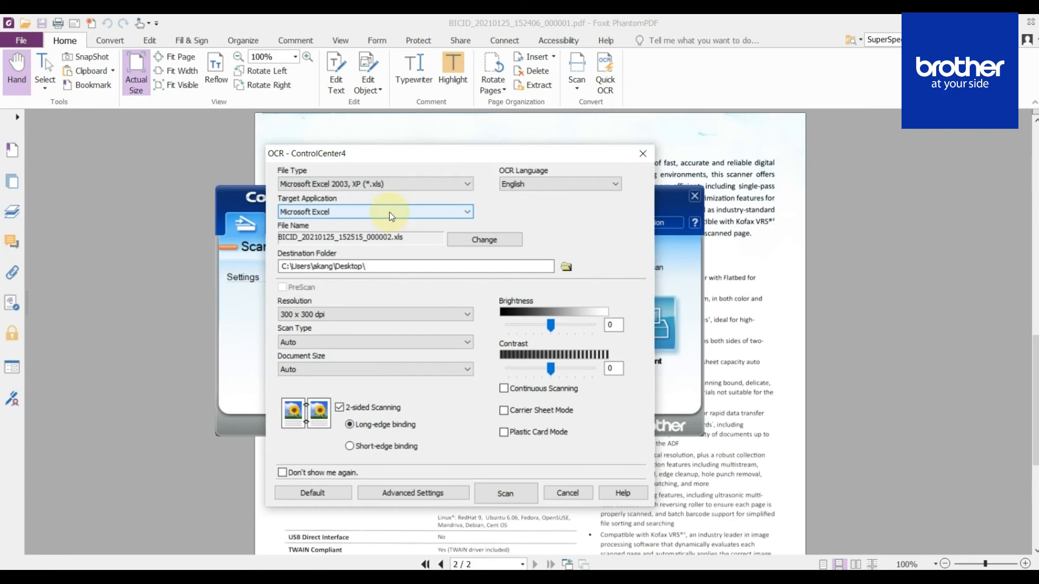
{"action": "left_click", "coordinate": [389, 187]}
{"action": "left_click", "coordinate": [390, 190]}
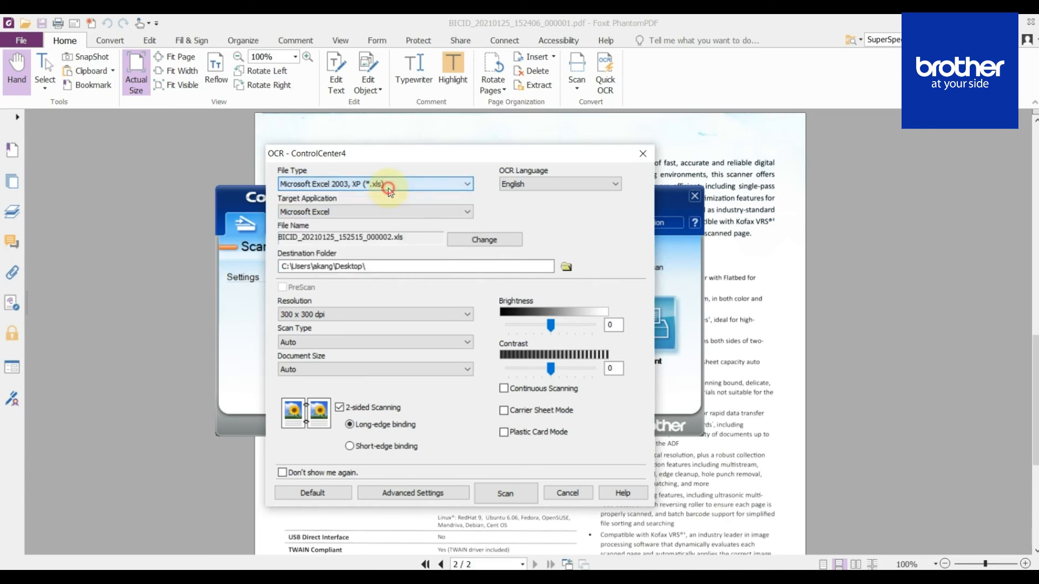
{"action": "left_click", "coordinate": [381, 208]}
{"action": "left_click", "coordinate": [381, 208]}
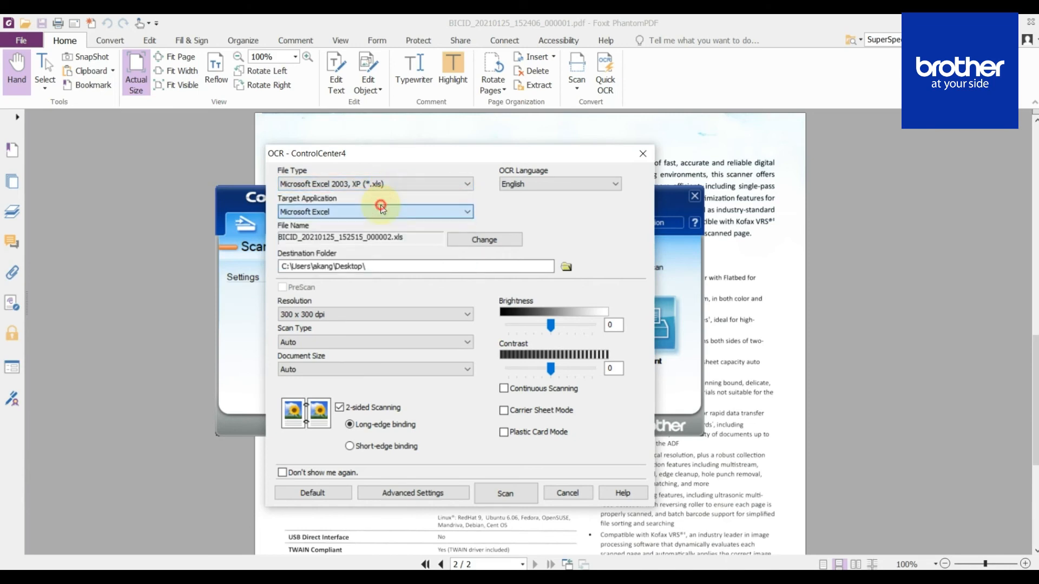
- Try Text (*.txt) as the OCR file type with Notepad as the target application, and cancel the OCR scan settings
{"action": "left_click", "coordinate": [385, 188]}
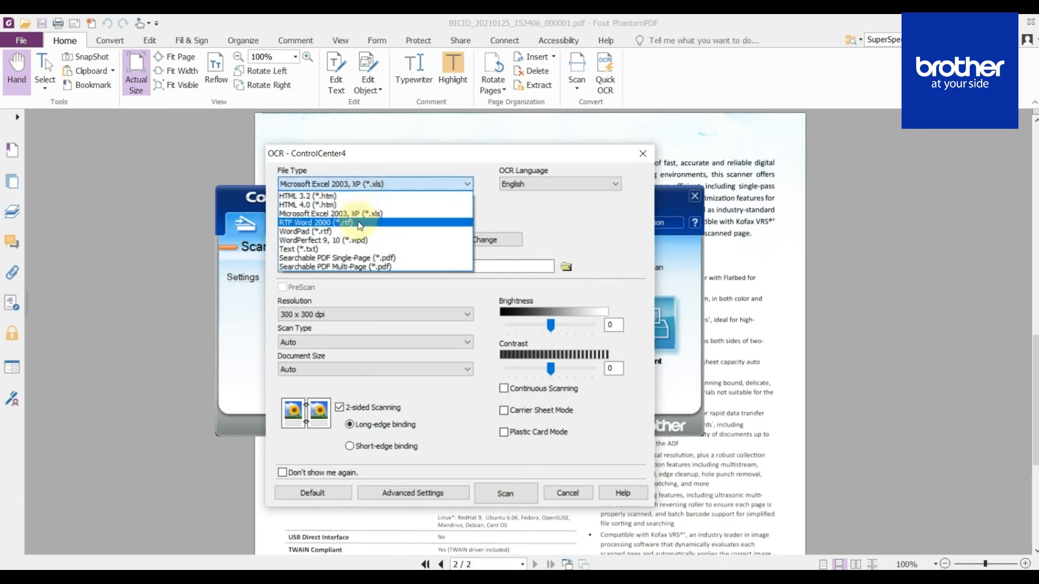
{"action": "left_click", "coordinate": [346, 249]}
{"action": "left_click", "coordinate": [409, 213]}
{"action": "left_click", "coordinate": [410, 216]}
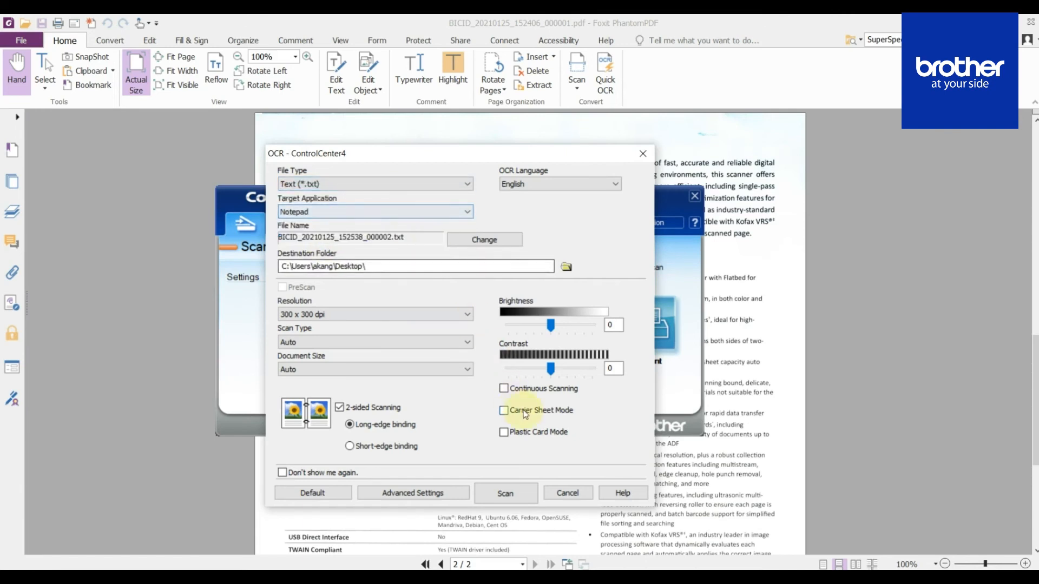
{"action": "left_click", "coordinate": [568, 493]}
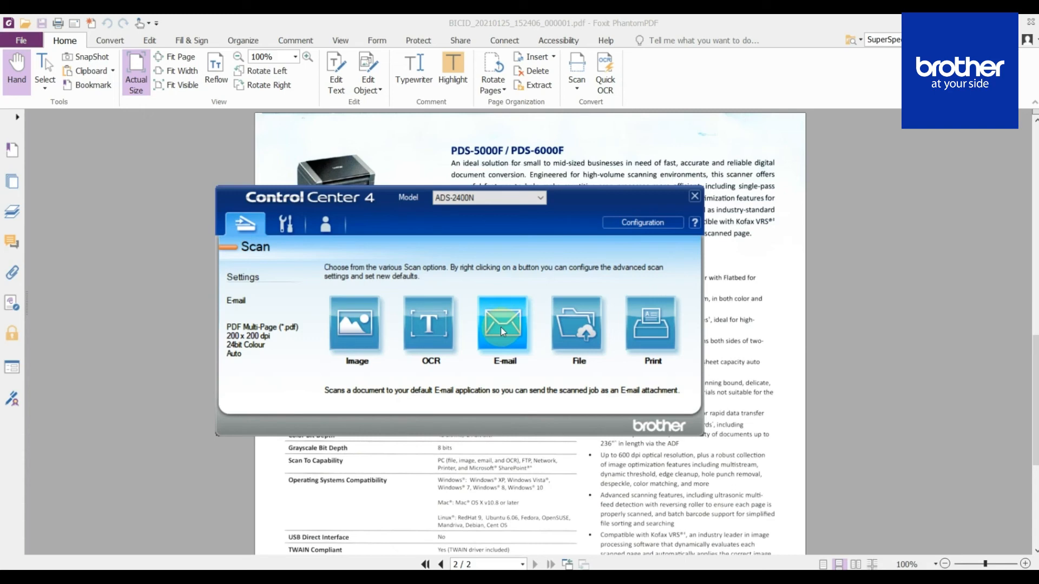
- Open the scan-to-file settings, keep PDF Multi-Page (*.pdf) as the file type, and try the file size priority adjustment, leaving it midway
{"action": "left_click", "coordinate": [583, 329]}
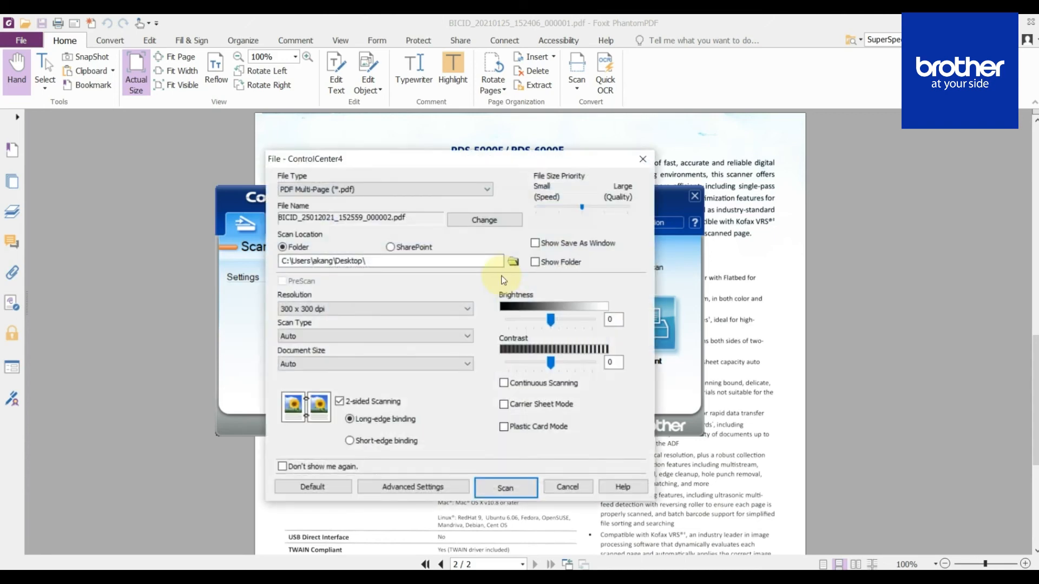
{"action": "left_click", "coordinate": [394, 191]}
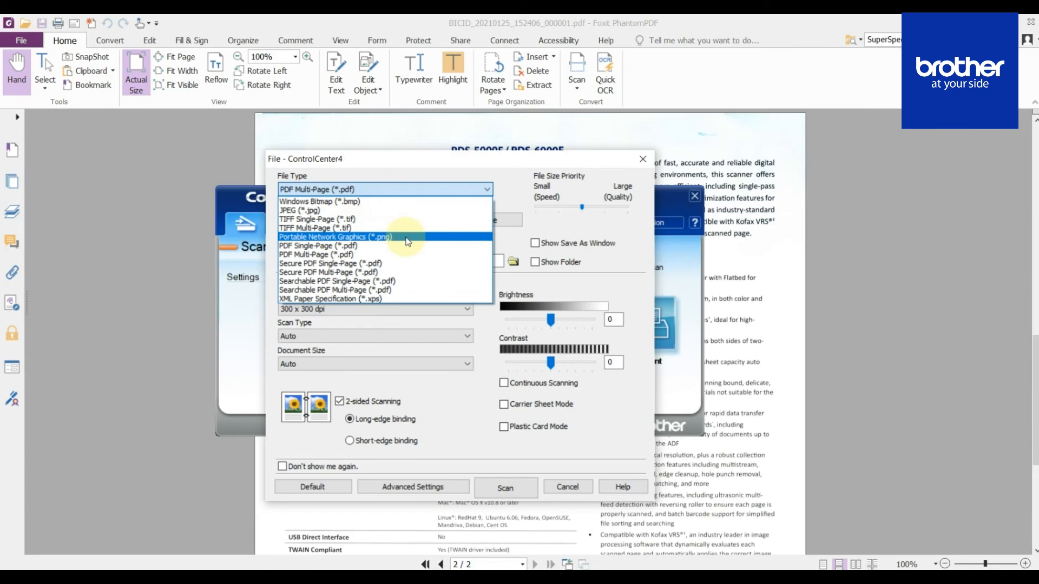
{"action": "left_click", "coordinate": [377, 254]}
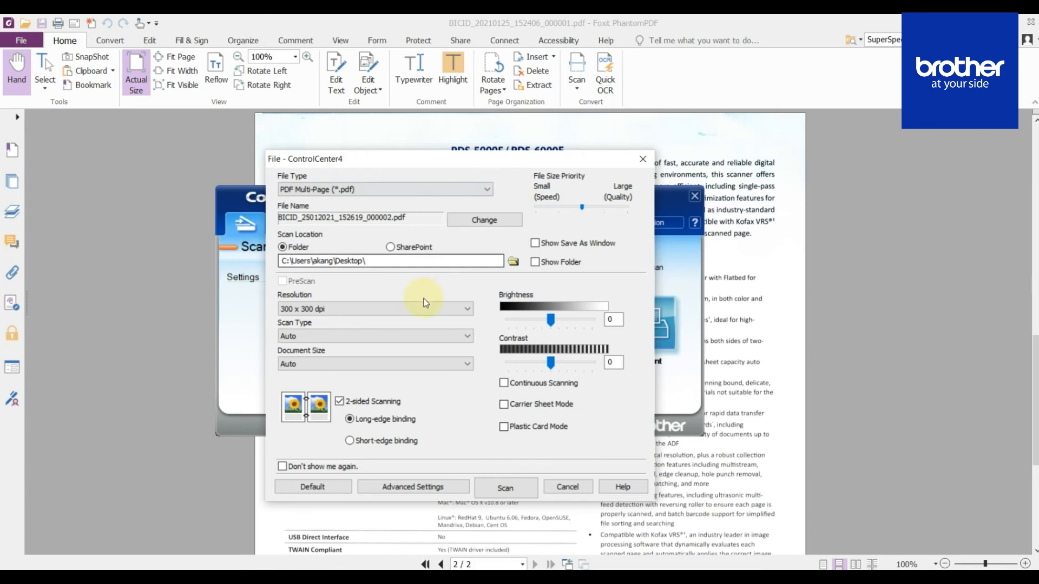
{"action": "left_click", "coordinate": [581, 209]}
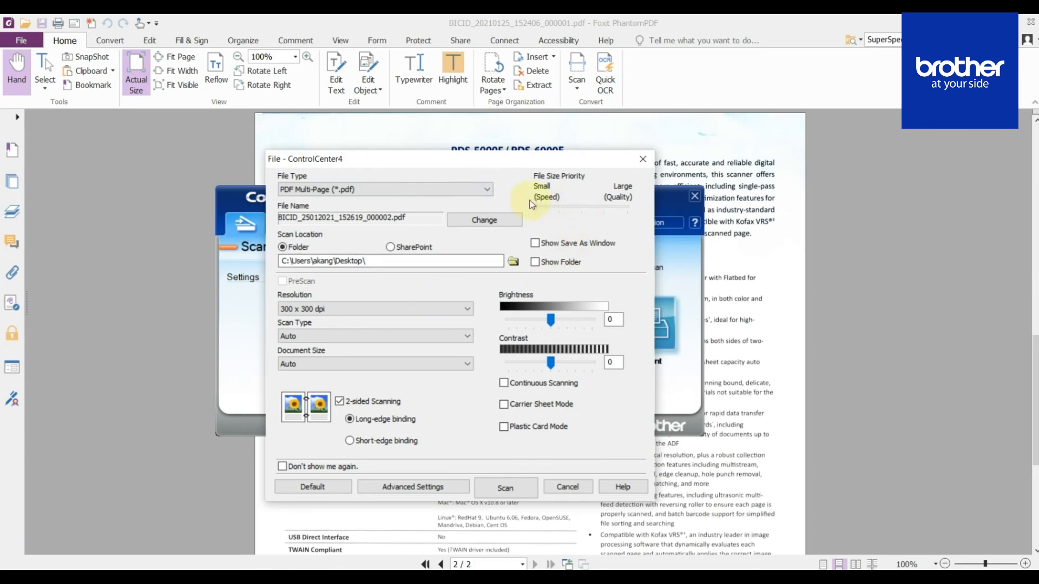
{"action": "left_click_drag", "start_coordinate": [535, 206], "coordinate": [551, 206]}
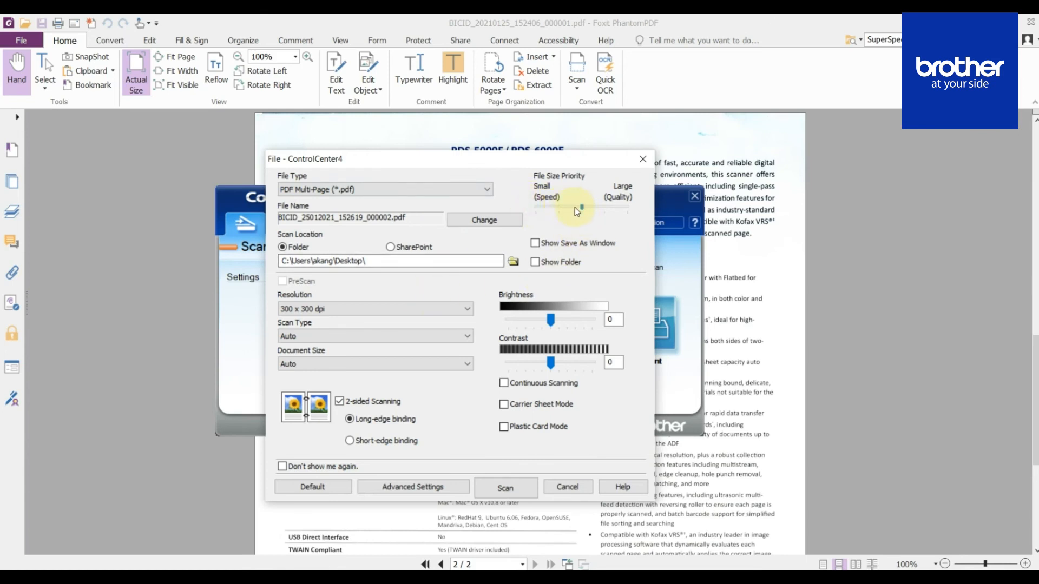
- Reset the continuous file name counter and set the scan location to the Desktop folder
{"action": "left_click", "coordinate": [477, 220]}
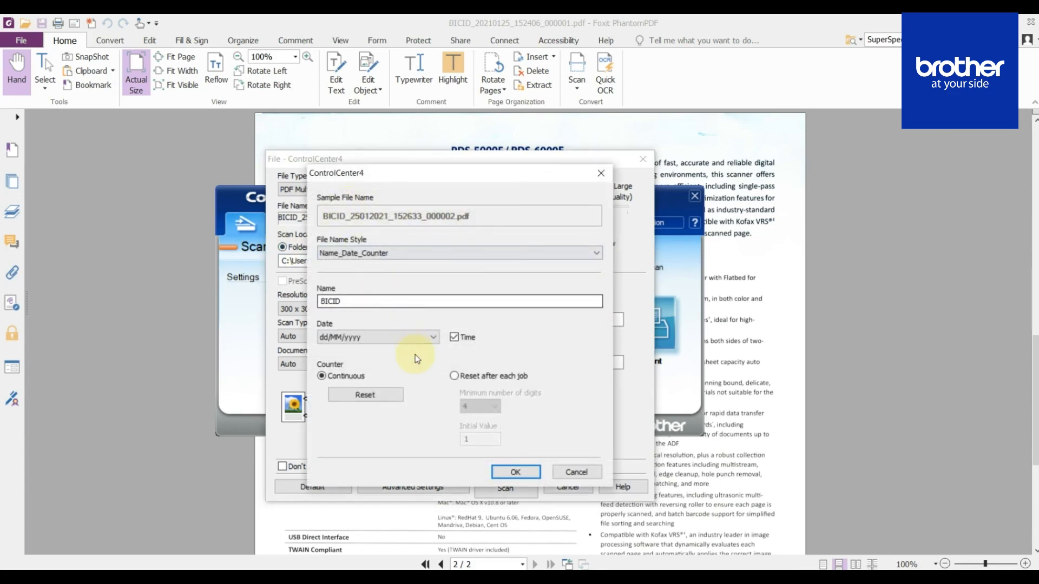
{"action": "left_click", "coordinate": [386, 395]}
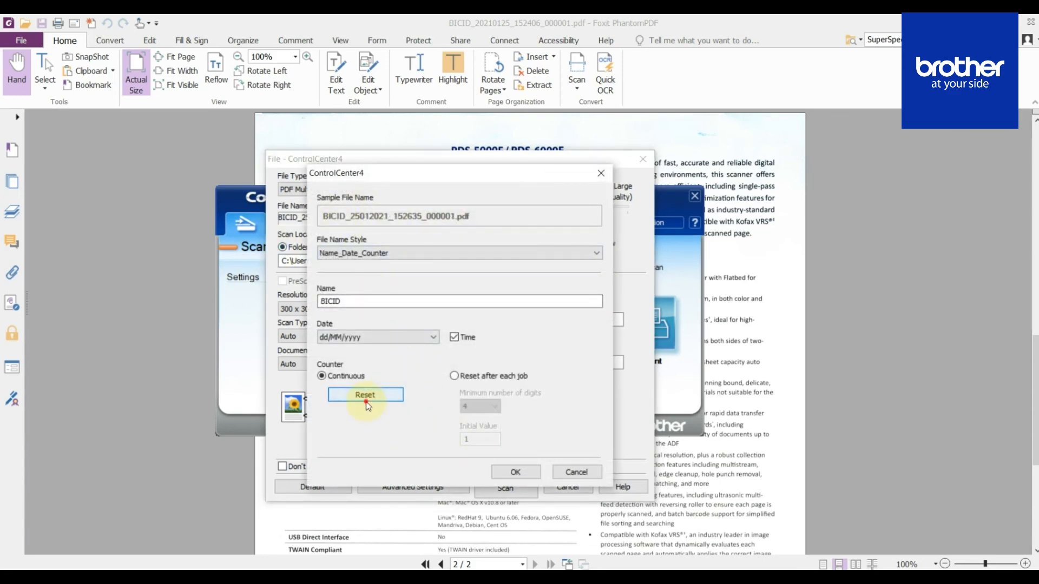
{"action": "left_click", "coordinate": [367, 398]}
{"action": "left_click", "coordinate": [514, 472]}
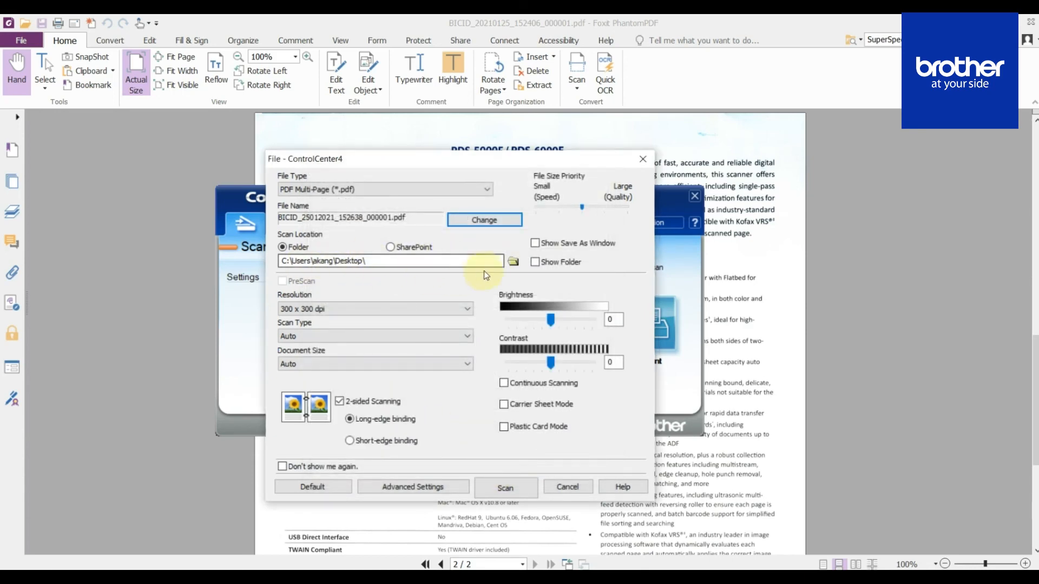
{"action": "left_click", "coordinate": [512, 263]}
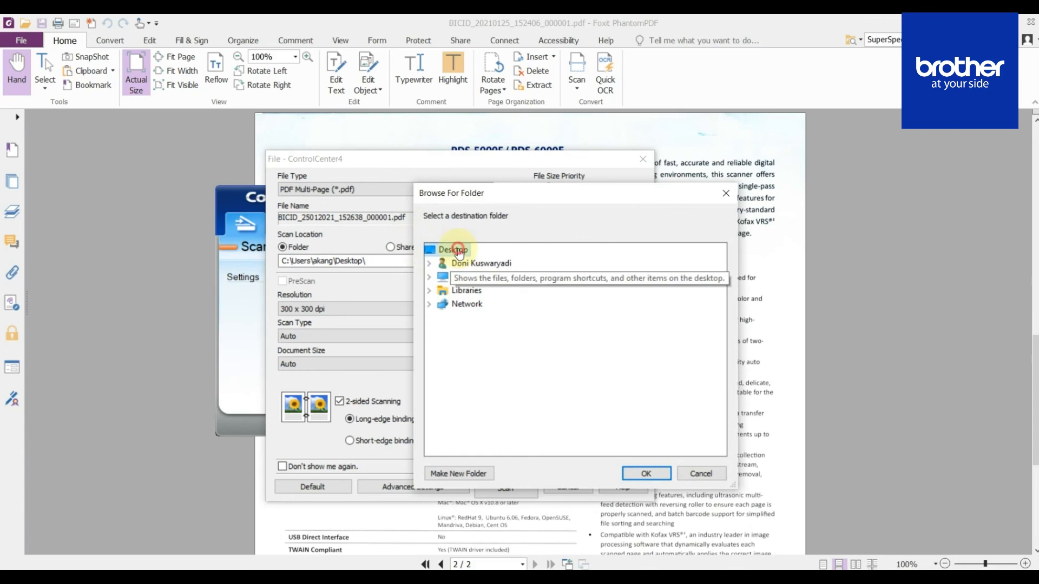
{"action": "left_click", "coordinate": [650, 475]}
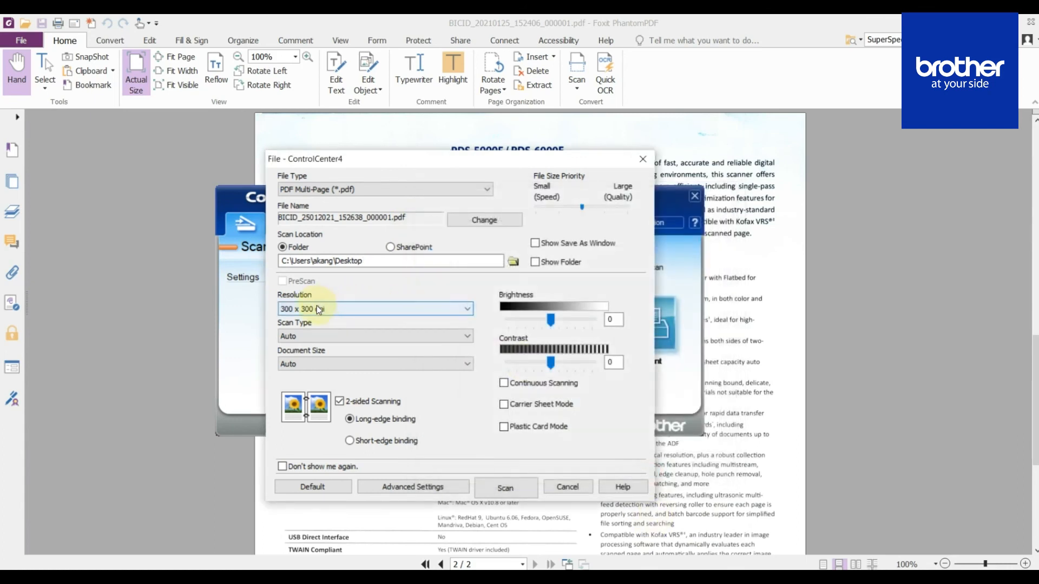
- Keep the resolution at 300 x 300 dpi and the scan type at Auto, and scan the document to file
{"action": "left_click", "coordinate": [366, 309]}
{"action": "left_click", "coordinate": [316, 307]}
{"action": "left_click", "coordinate": [393, 337]}
{"action": "left_click", "coordinate": [391, 337]}
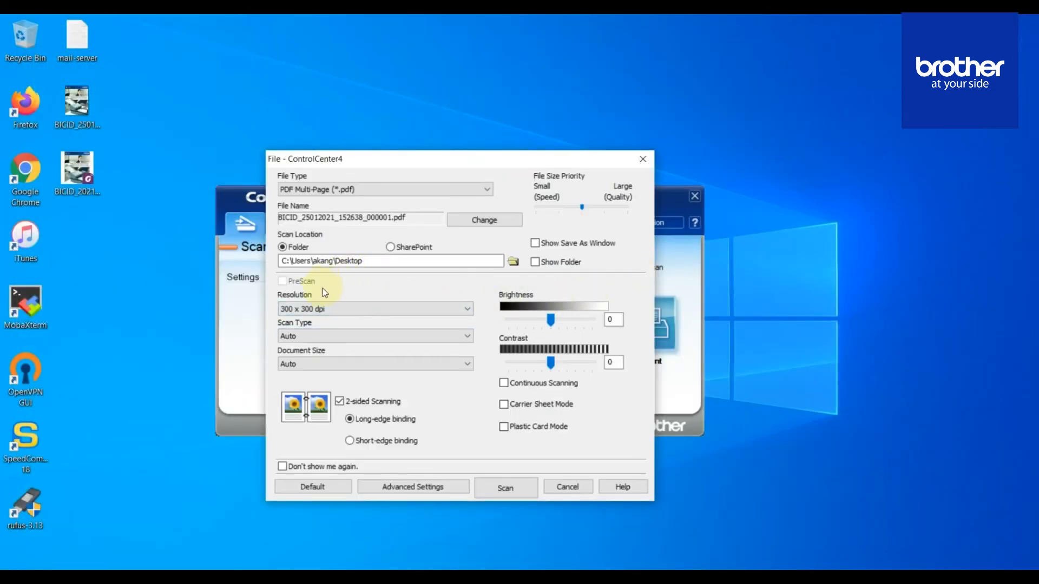
{"action": "left_click", "coordinate": [409, 522]}
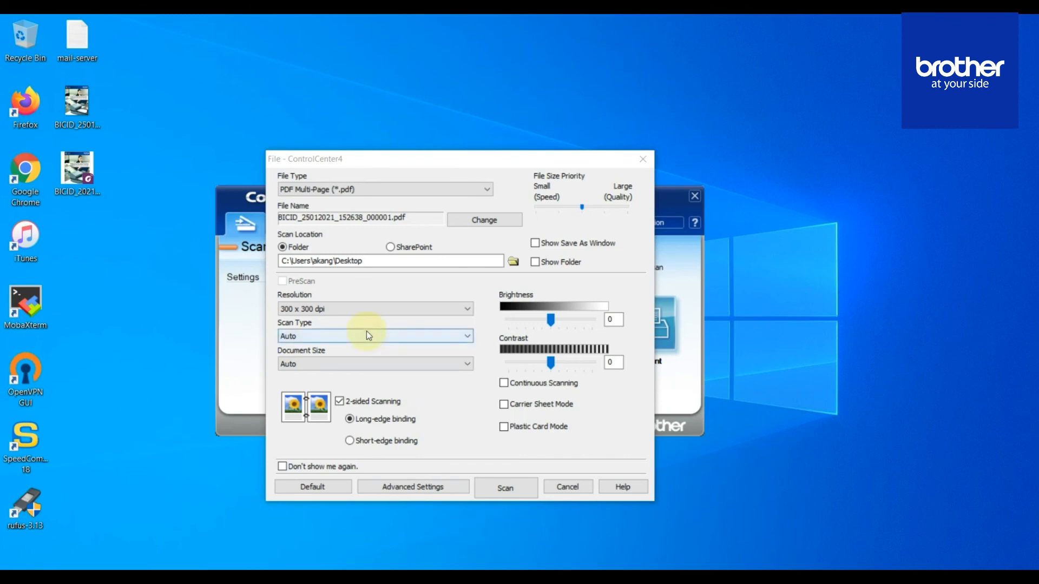
{"action": "left_click", "coordinate": [523, 489]}
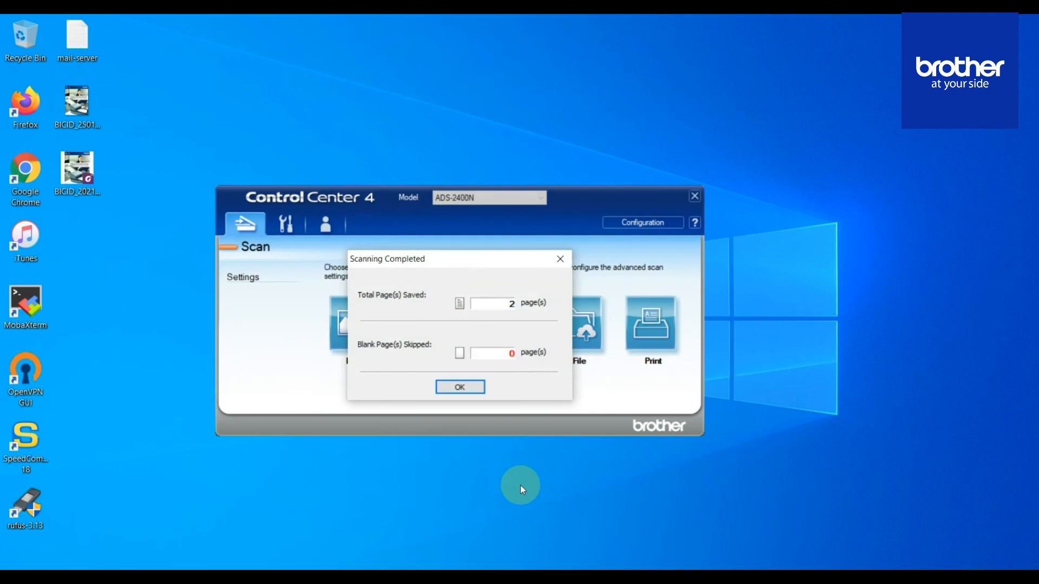
- Dismiss the scan summary and open the newly scanned PDF from the desktop
{"action": "left_click", "coordinate": [461, 387]}
{"action": "left_click", "coordinate": [76, 231]}
{"action": "left_click", "coordinate": [77, 179]}
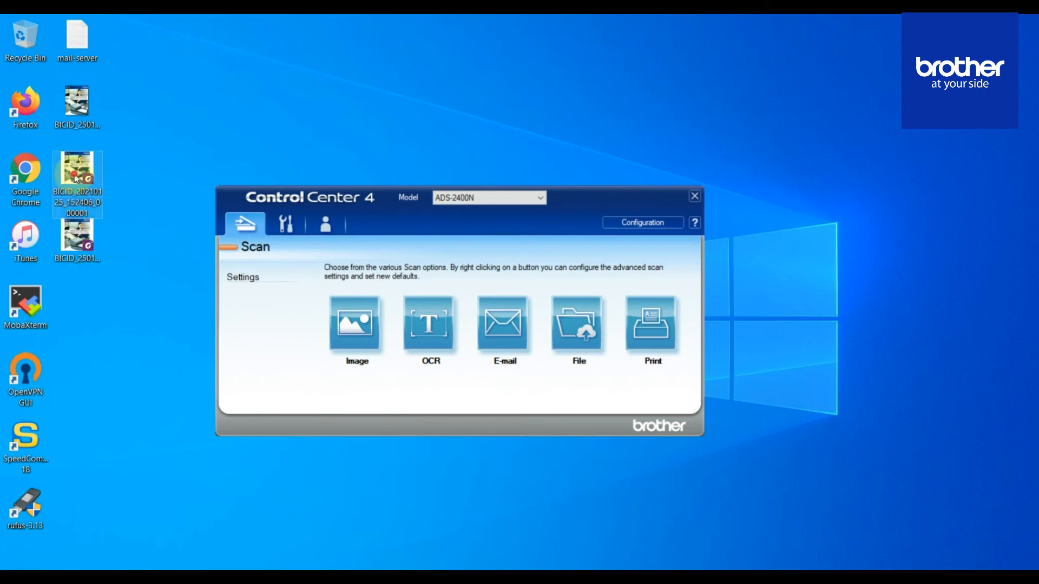
{"action": "left_click", "coordinate": [90, 258]}
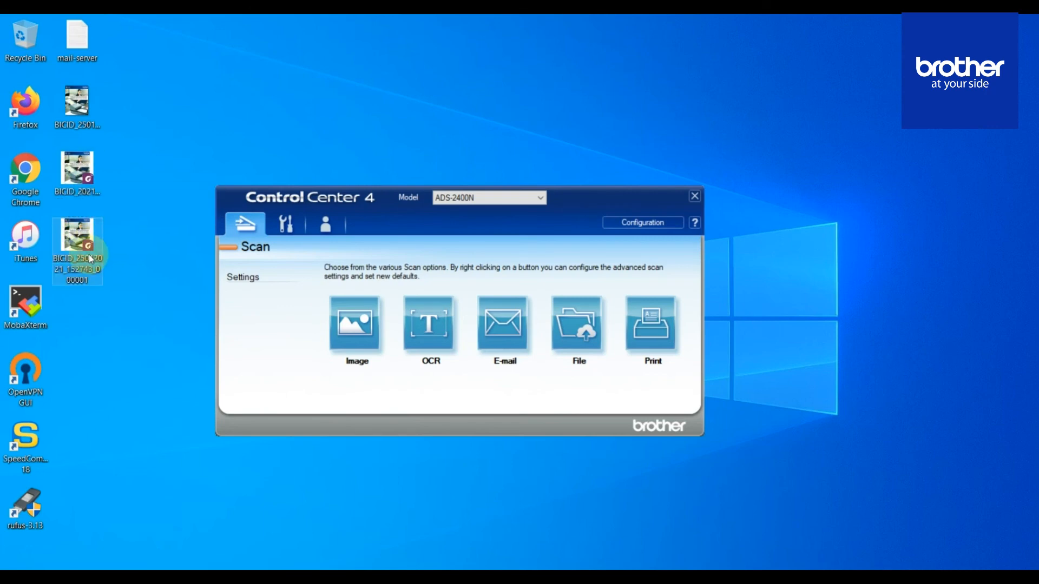
{"action": "double_click", "coordinate": [90, 257]}
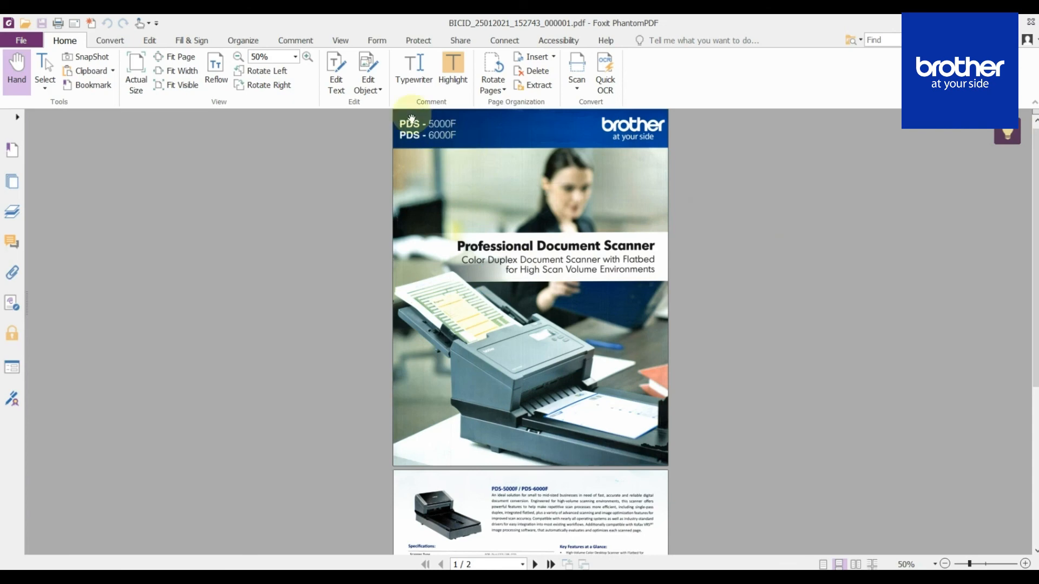
- Enlarge the newly scanned PDF to 66.67% and search it for "Color"
{"action": "left_click", "coordinate": [307, 57]}
{"action": "left_click", "coordinate": [306, 56]}
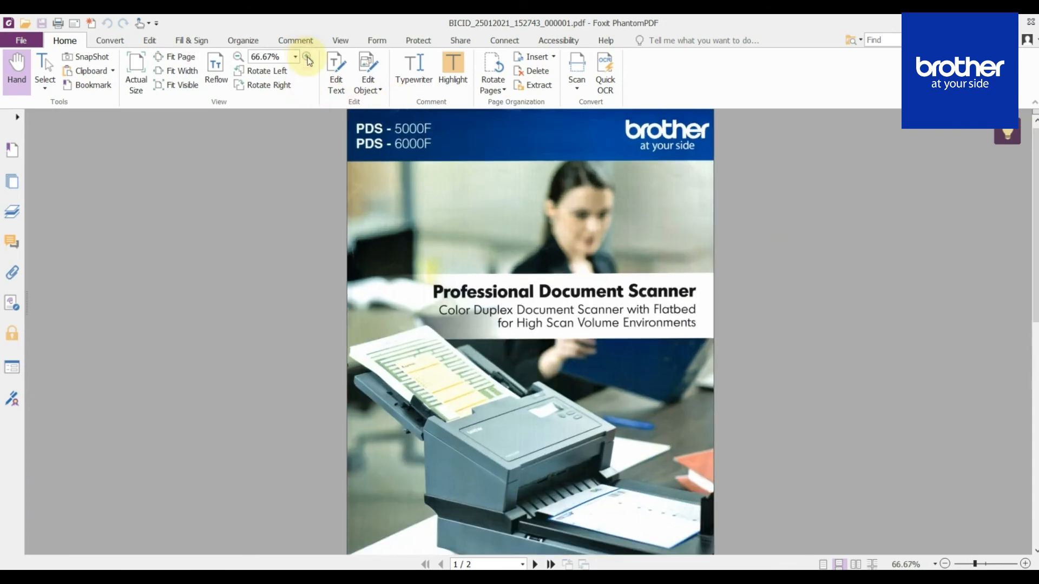
{"action": "left_click", "coordinate": [890, 40]}
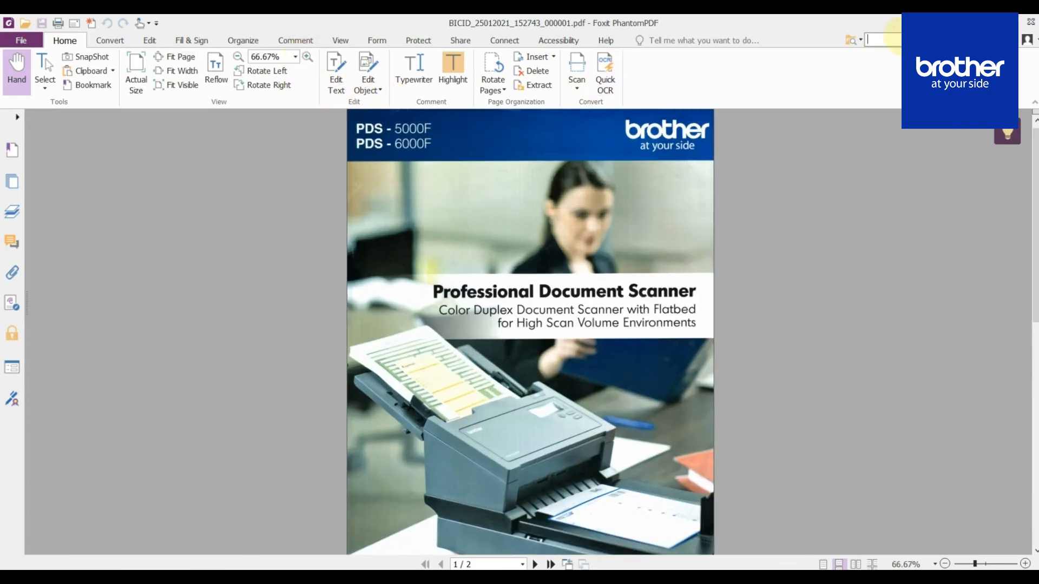
{"action": "type", "text": "Color"}
{"action": "key", "text": "Return"}
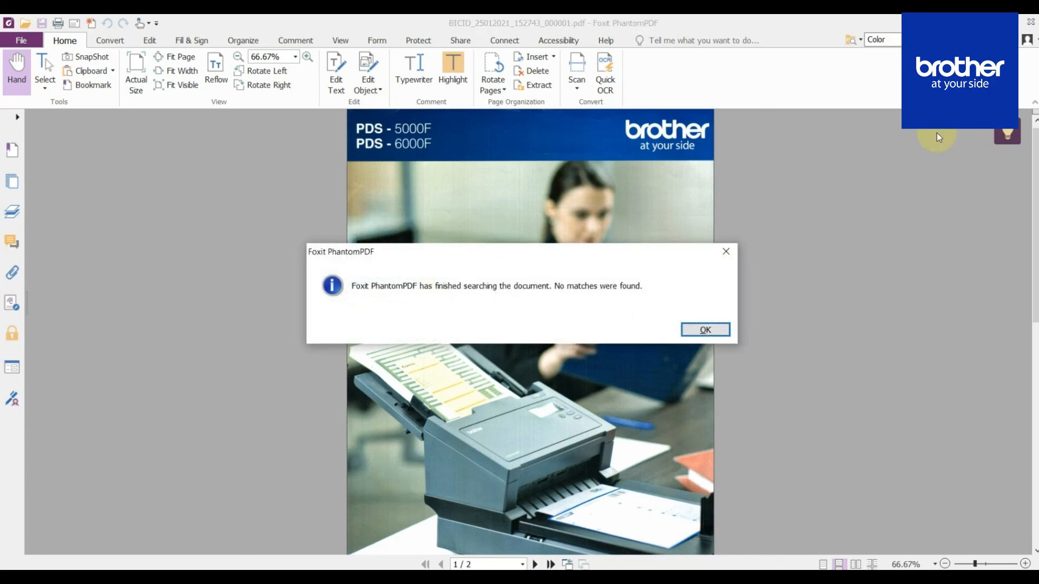
{"action": "left_click", "coordinate": [727, 331]}
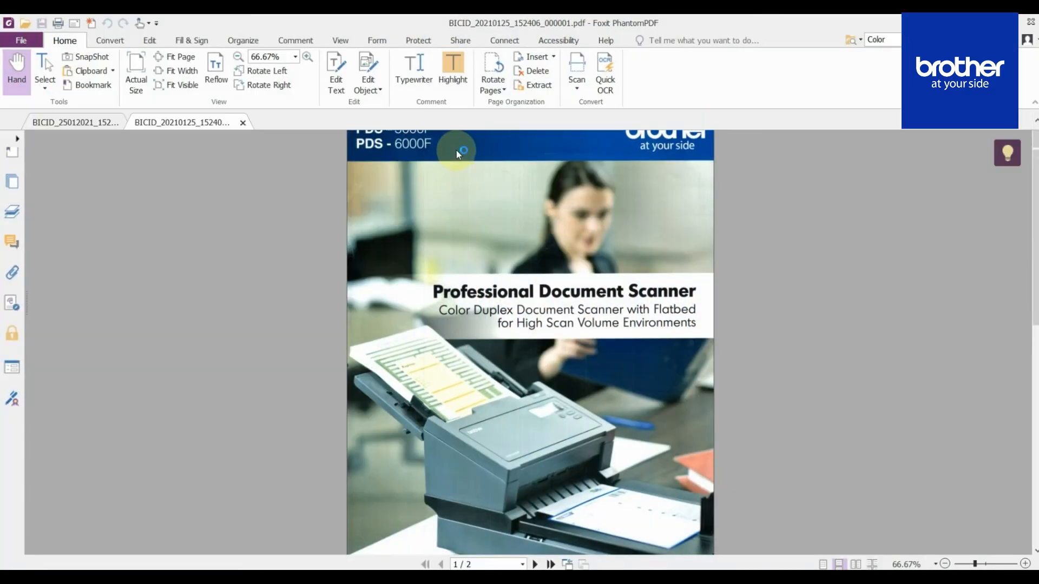
- Search the earlier OCR scan BICID_20210125_152406_000001.pdf for "Color" starting from its first page
{"action": "key", "text": "ctrl+1"}
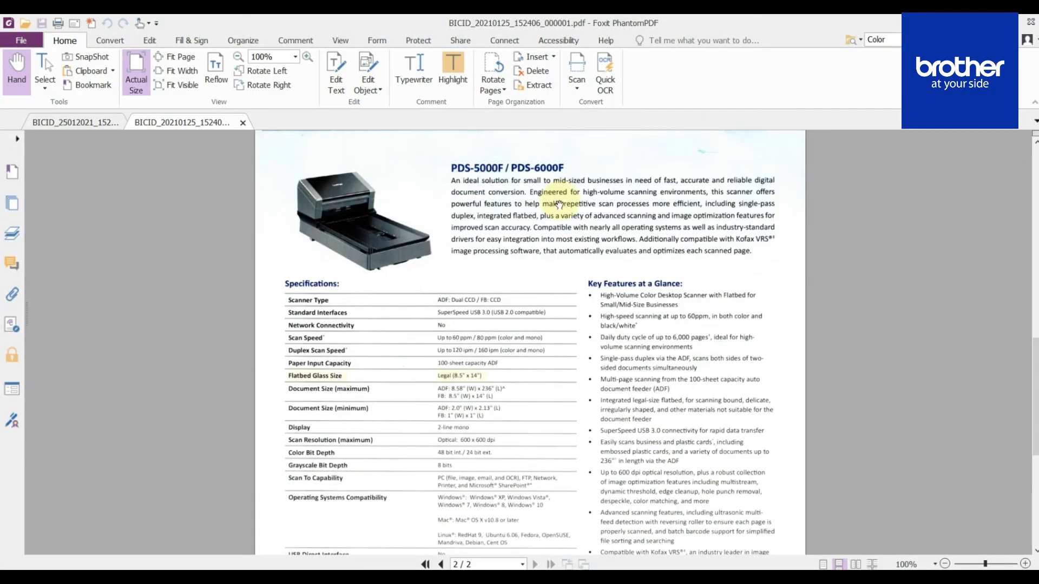
{"action": "scroll", "coordinate": [559, 205], "scroll_direction": "up", "scroll_amount": 5}
{"action": "scroll", "coordinate": [559, 205], "scroll_direction": "up", "scroll_amount": 5}
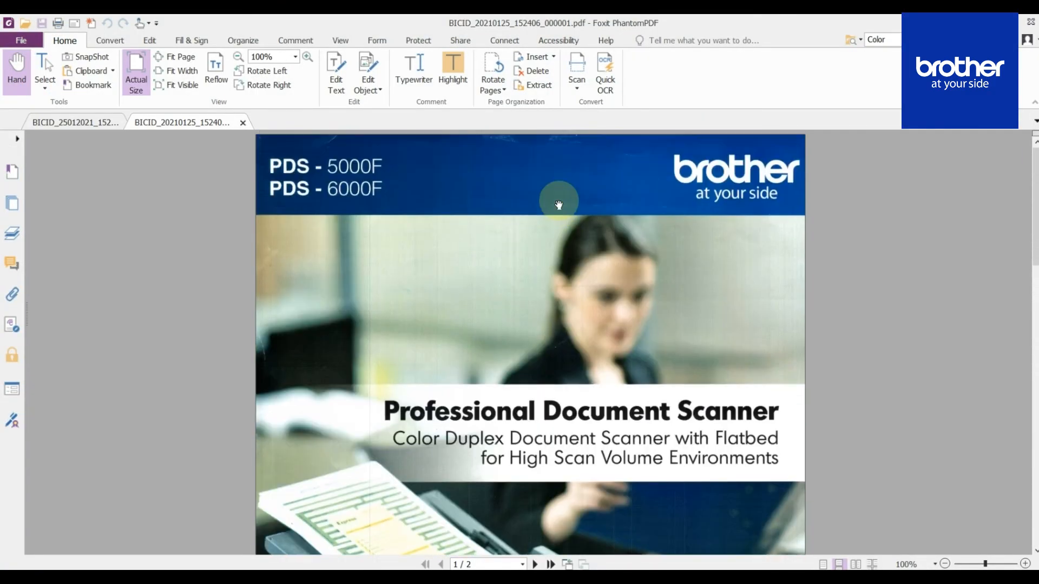
{"action": "key", "text": "ctrl+f"}
{"action": "type", "text": "Color"}
{"action": "key", "text": "Return"}
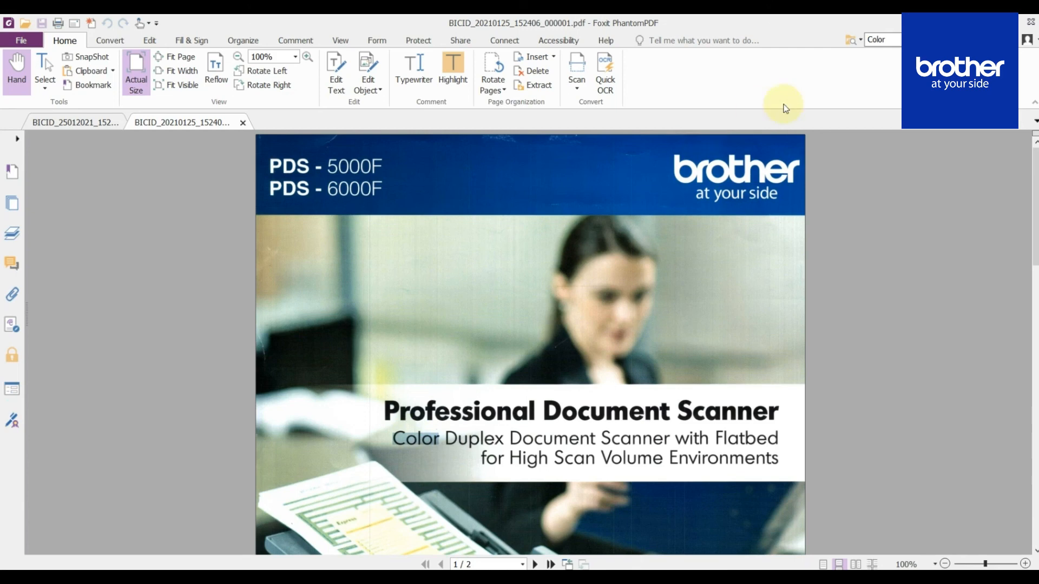
- Replace the search text with "Ideal" and find it in the OCR-scanned PDF
{"action": "key", "text": "ctrl+f"}
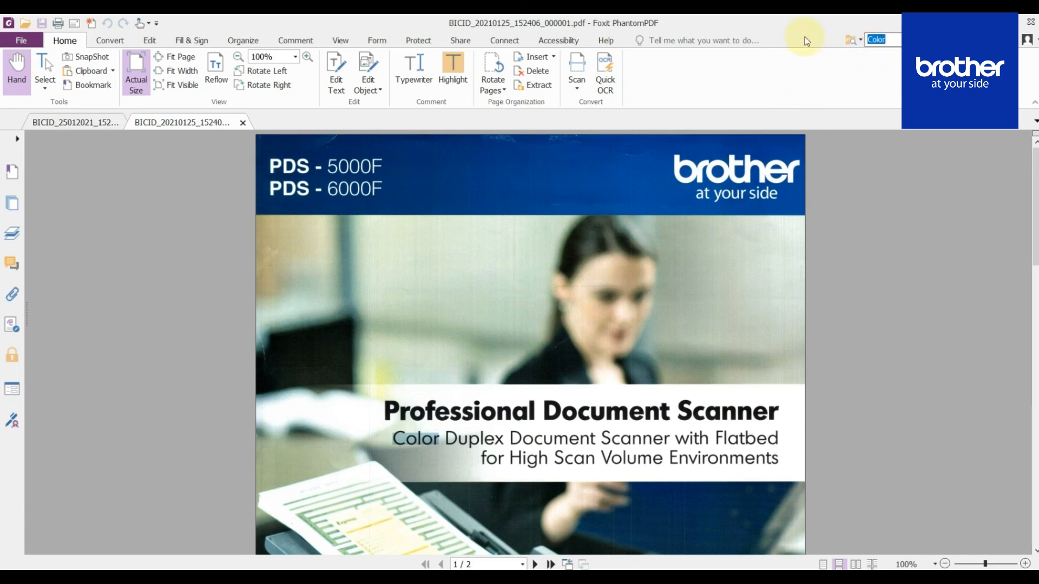
{"action": "type", "text": "PDS"}
{"action": "key", "text": "BackSpace"}
{"action": "key", "text": "BackSpace"}
{"action": "key", "text": "BackSpace"}
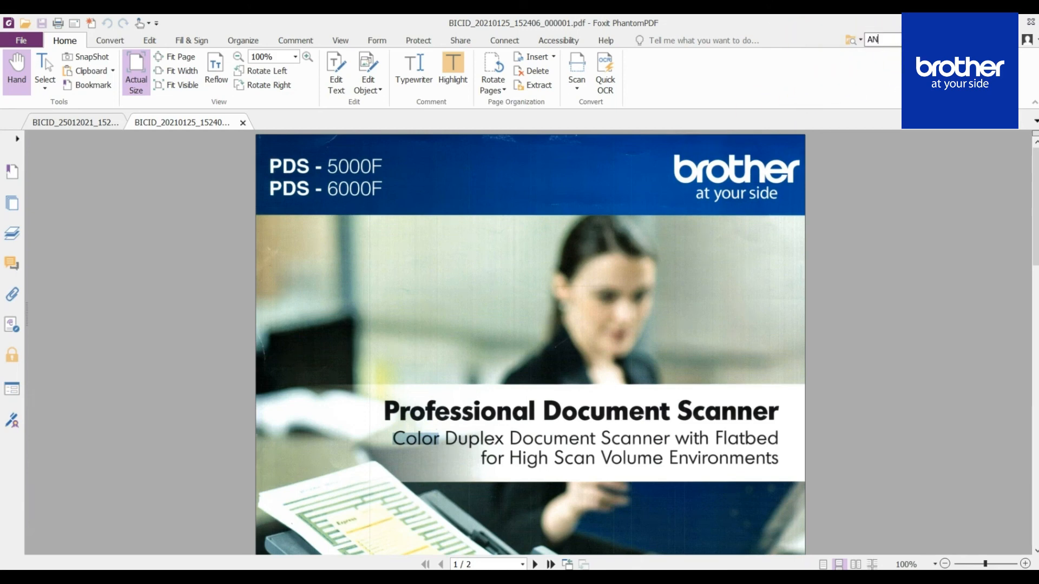
{"action": "type", "text": "Ideal"}
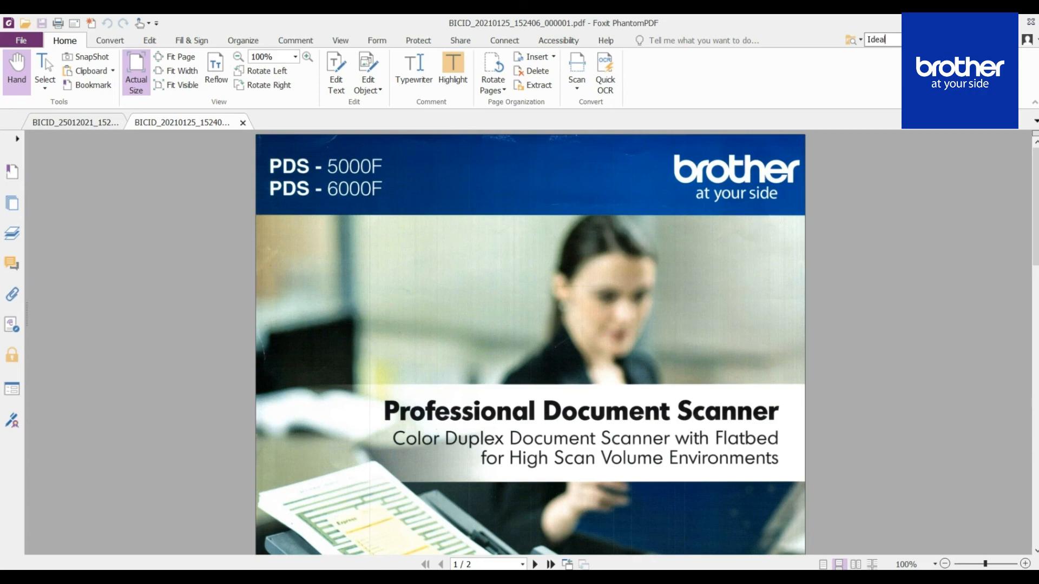
{"action": "key", "text": "Return"}
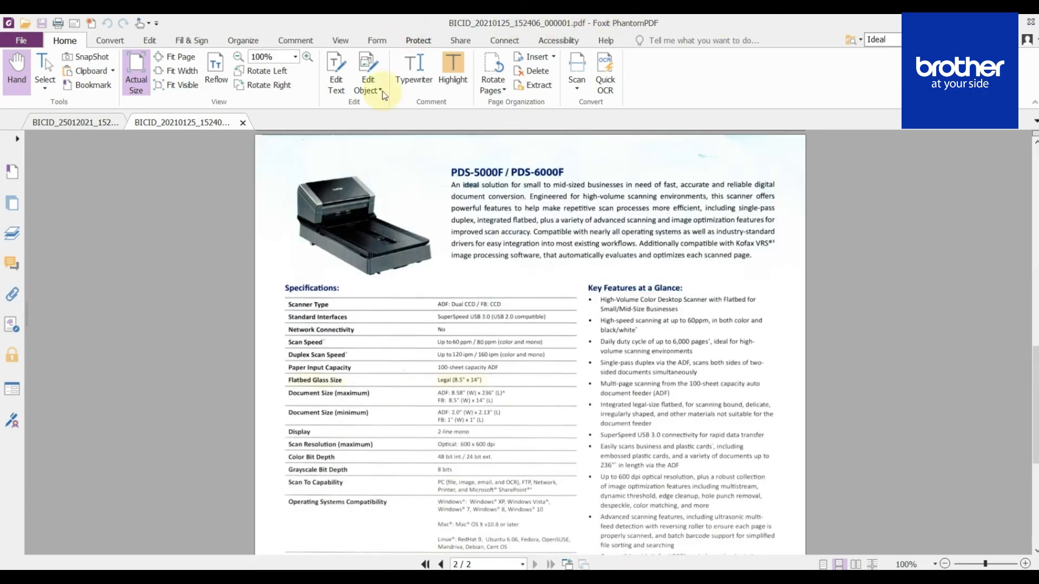
- Search the non-OCR scan BICID_25012021_152743_000001.pdf for "Ideal", and close both scanned PDFs
{"action": "left_click", "coordinate": [79, 121]}
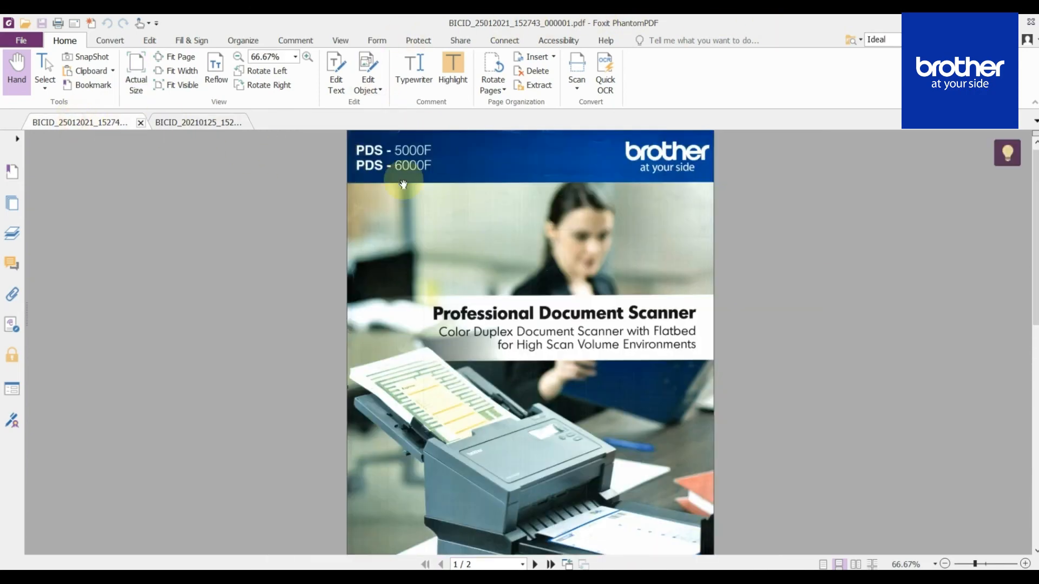
{"action": "left_click", "coordinate": [894, 37]}
{"action": "type", "text": "Idea"}
{"action": "key", "text": "Return"}
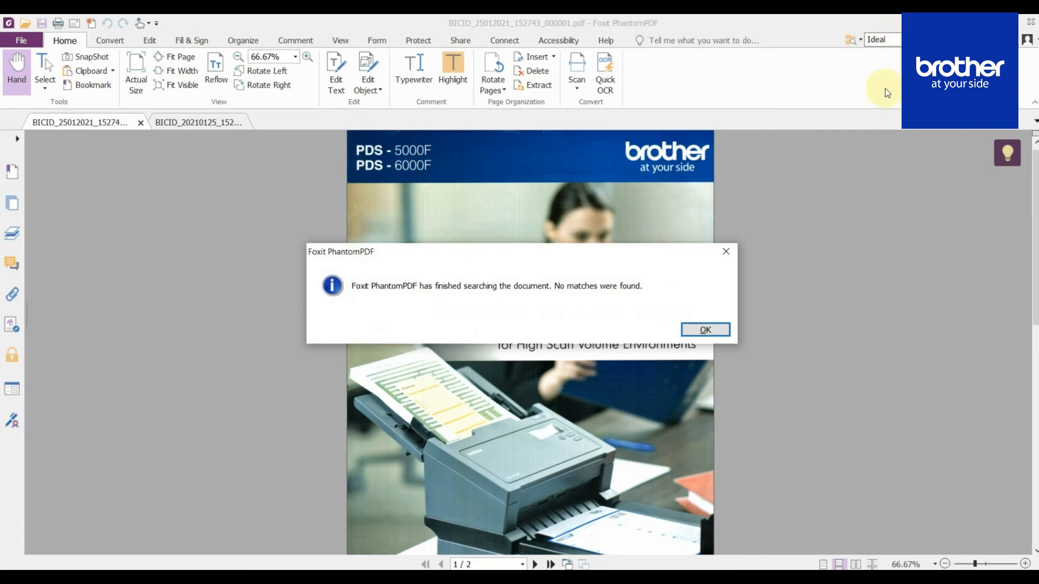
{"action": "left_click", "coordinate": [705, 330]}
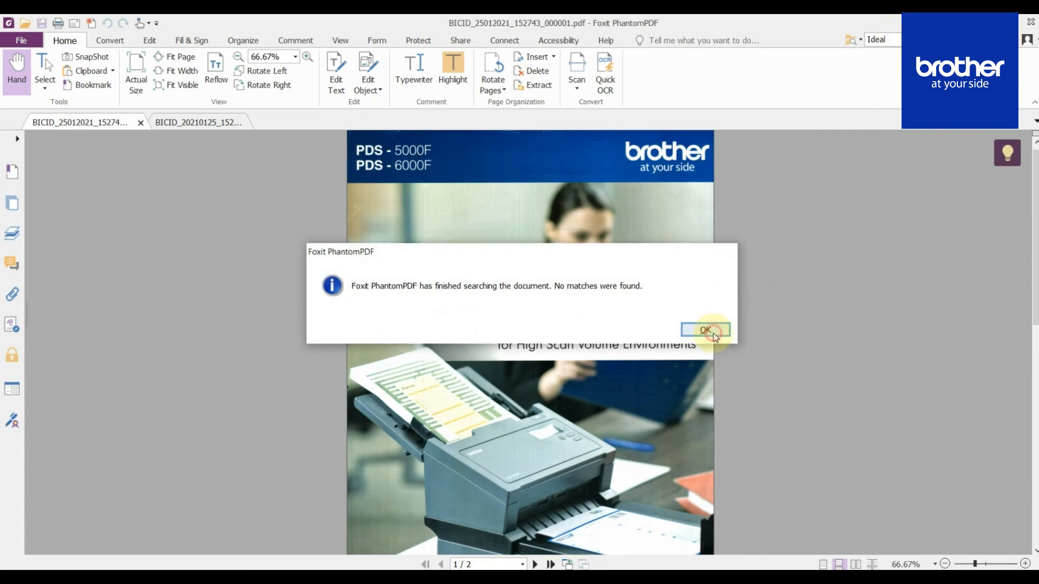
{"action": "left_click", "coordinate": [141, 122]}
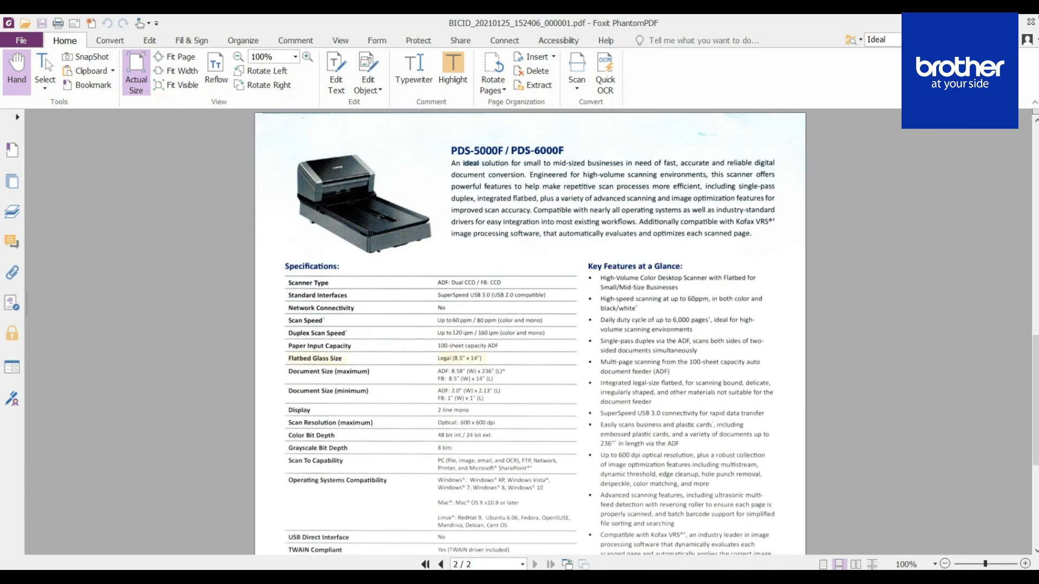
{"action": "left_click", "coordinate": [1032, 23]}
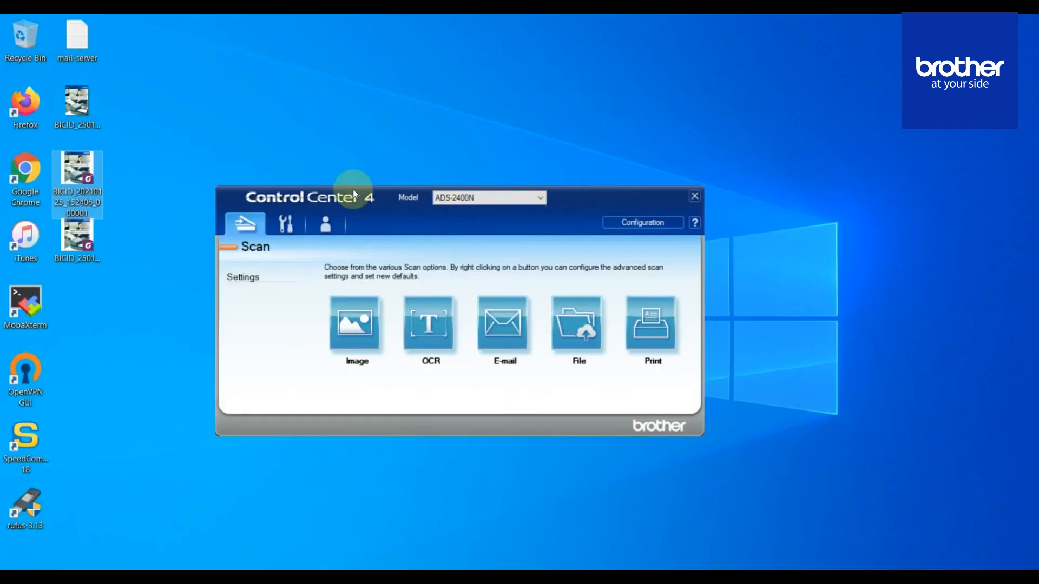